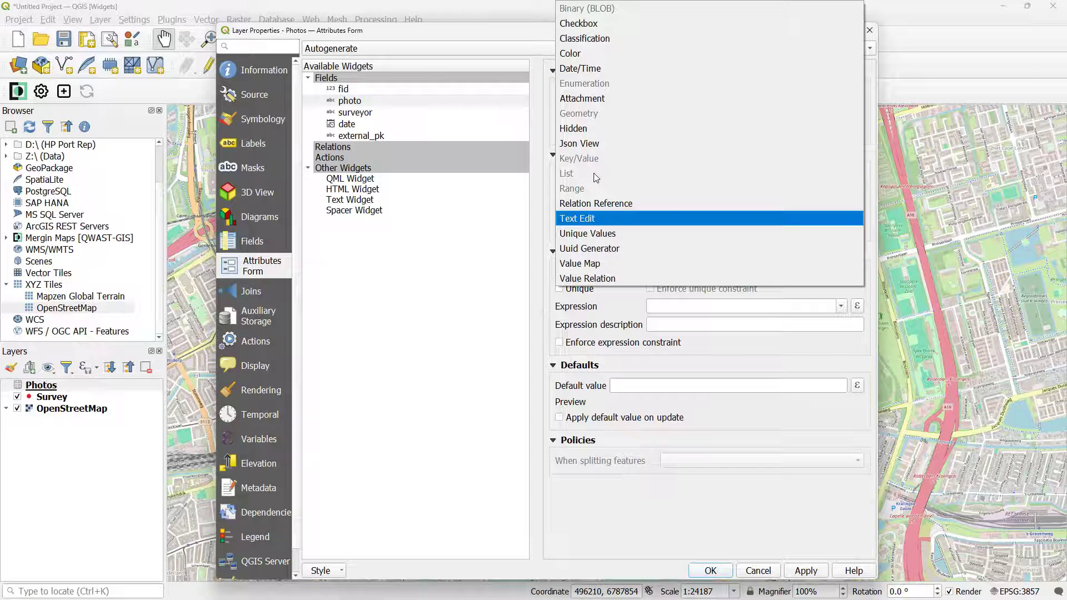
Make the photo field an Attachment widget that stores paths Relative to Project Path.
left_click(596, 98)
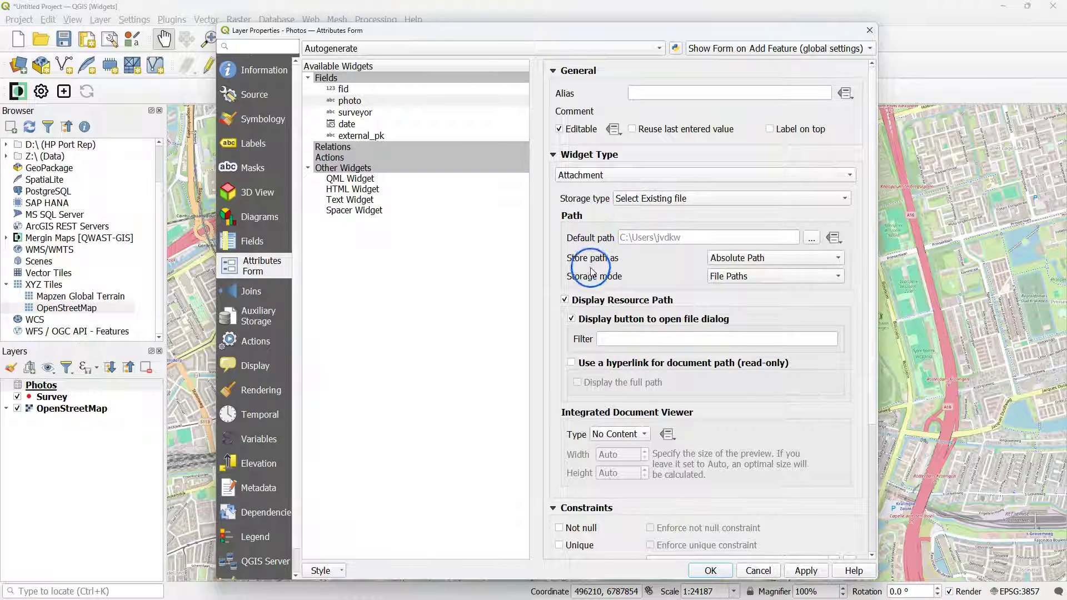
left_click(737, 257)
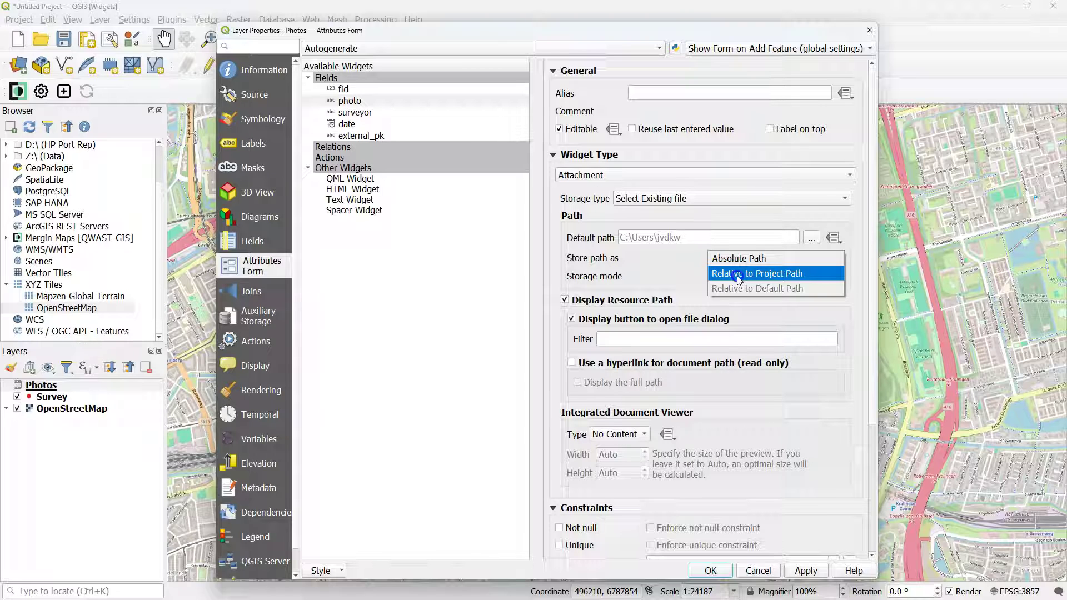
left_click(737, 273)
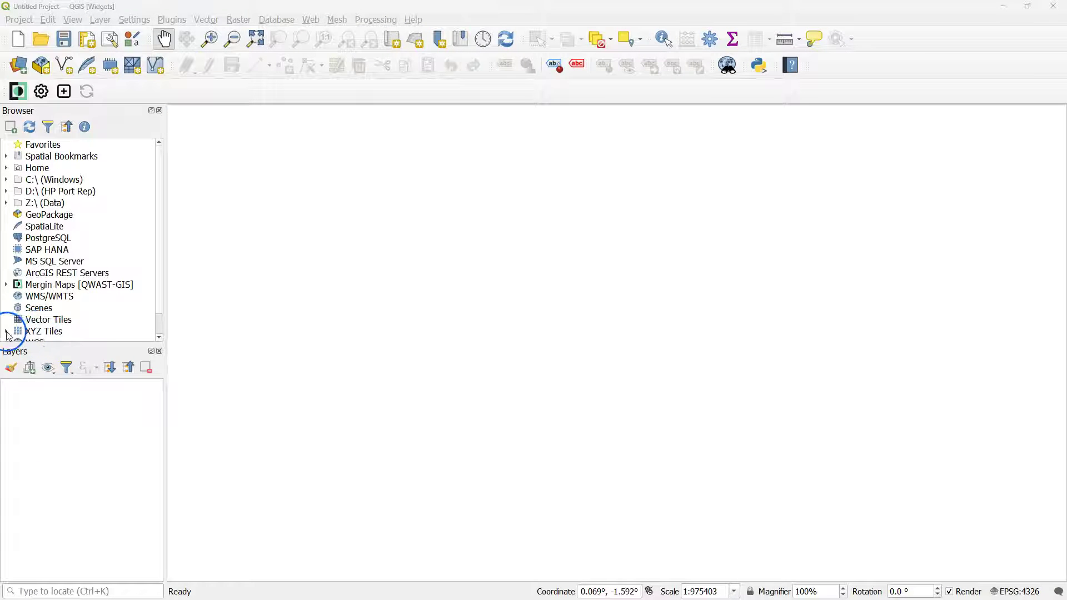
Add the OpenStreetMap XYZ basemap and zoom in on Kralingse Plas in eastern Rotterdam.
left_click(7, 331)
left_click_drag(81, 313, 521, 328)
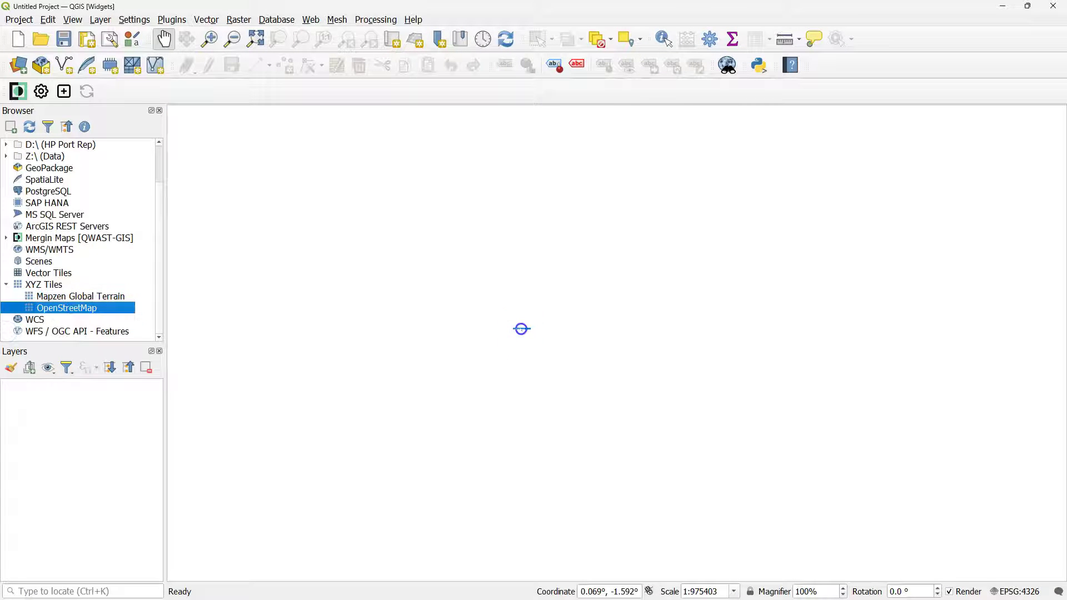
scroll(625, 300, "up", 4)
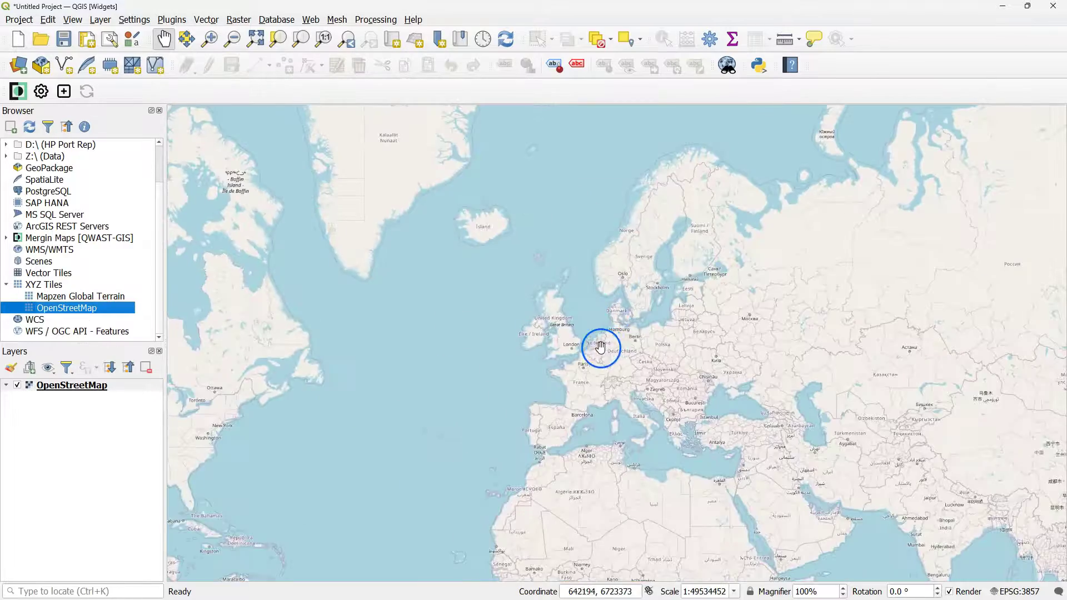
scroll(595, 344, "up", 5)
scroll(588, 258, "up", 5)
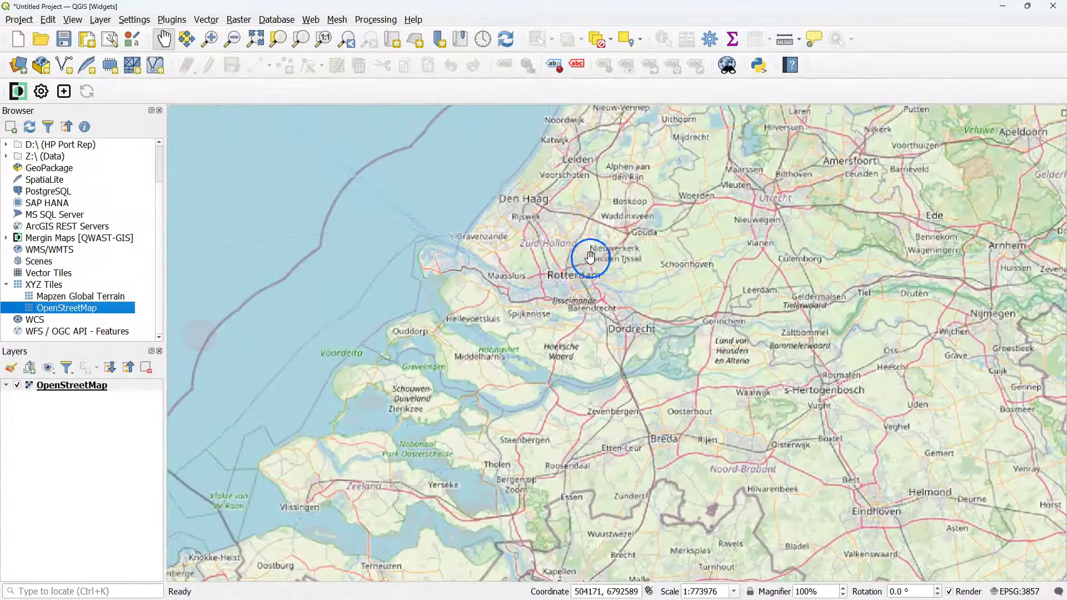
scroll(595, 281, "up", 1)
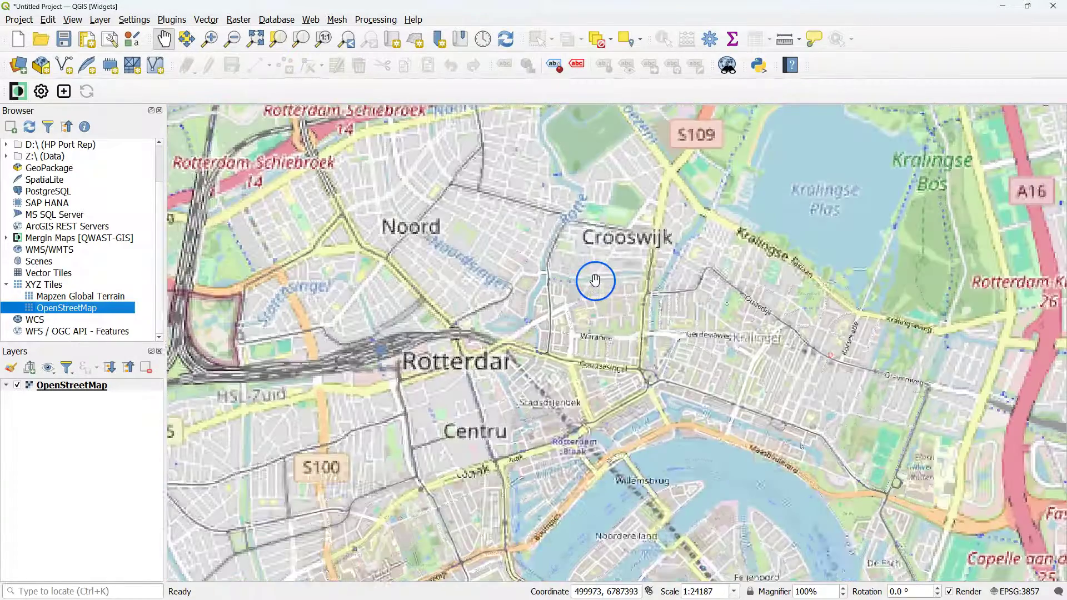
left_click_drag(595, 281, 540, 353)
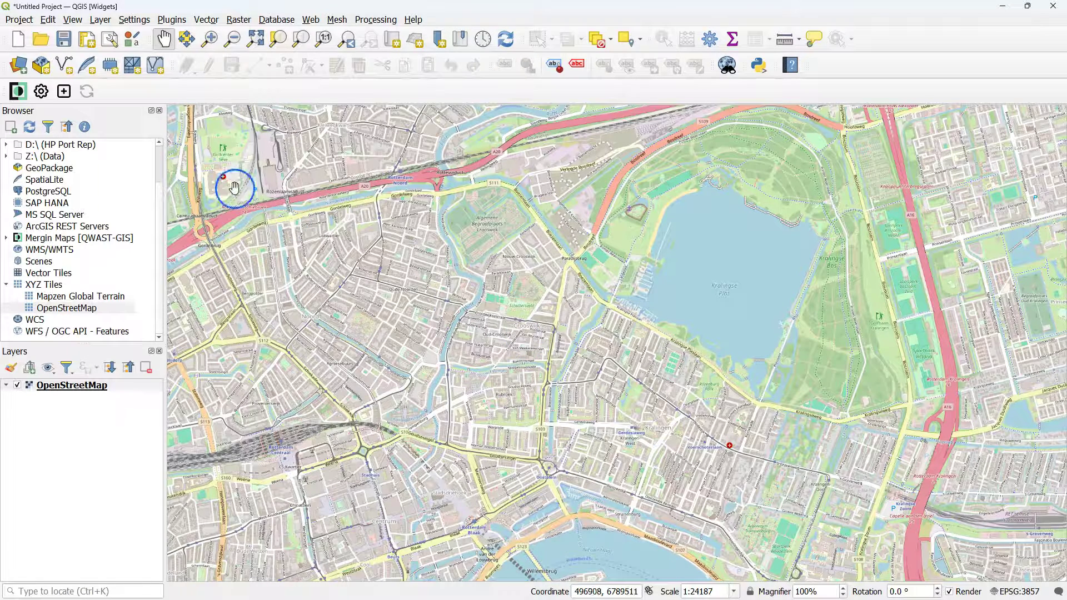
Start a new GeoPackage layer saved as Survey.gpkg with Point geometry.
left_click(100, 20)
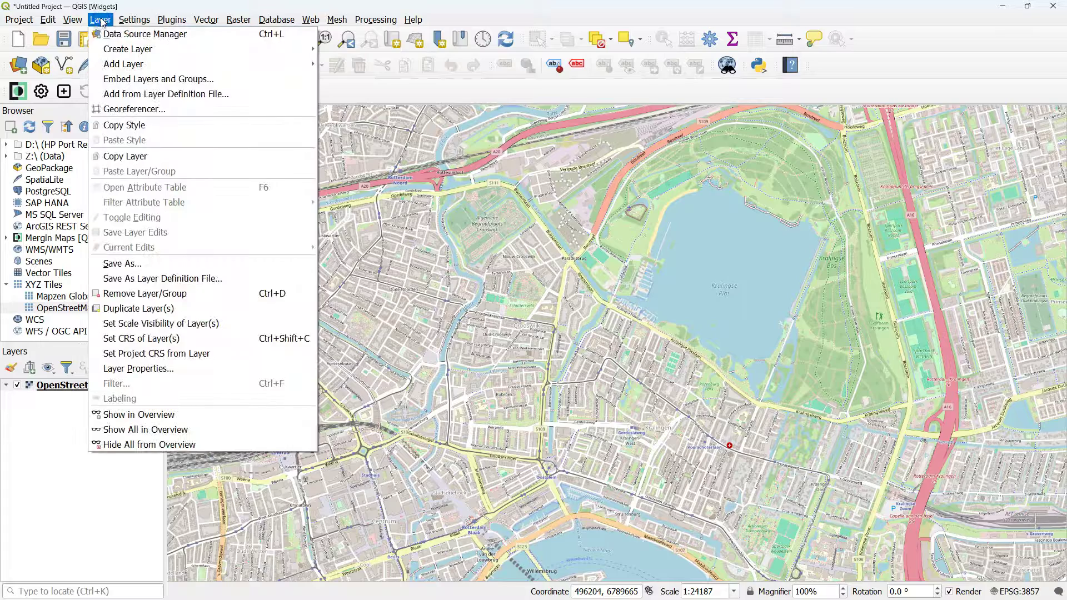
left_click(189, 49)
left_click(376, 50)
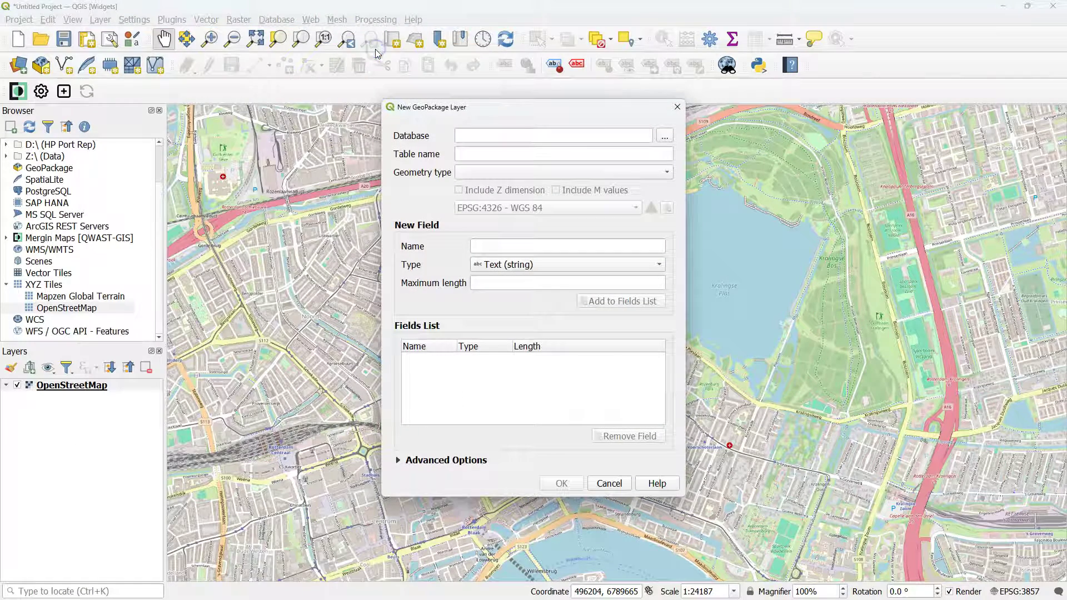
left_click(666, 137)
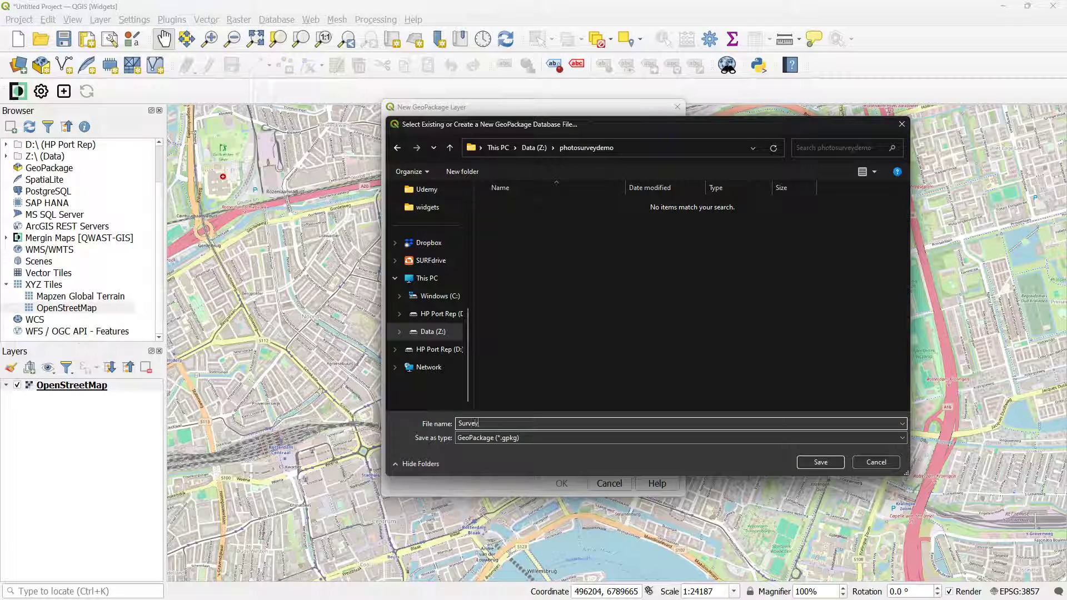
type("Survey")
left_click(820, 462)
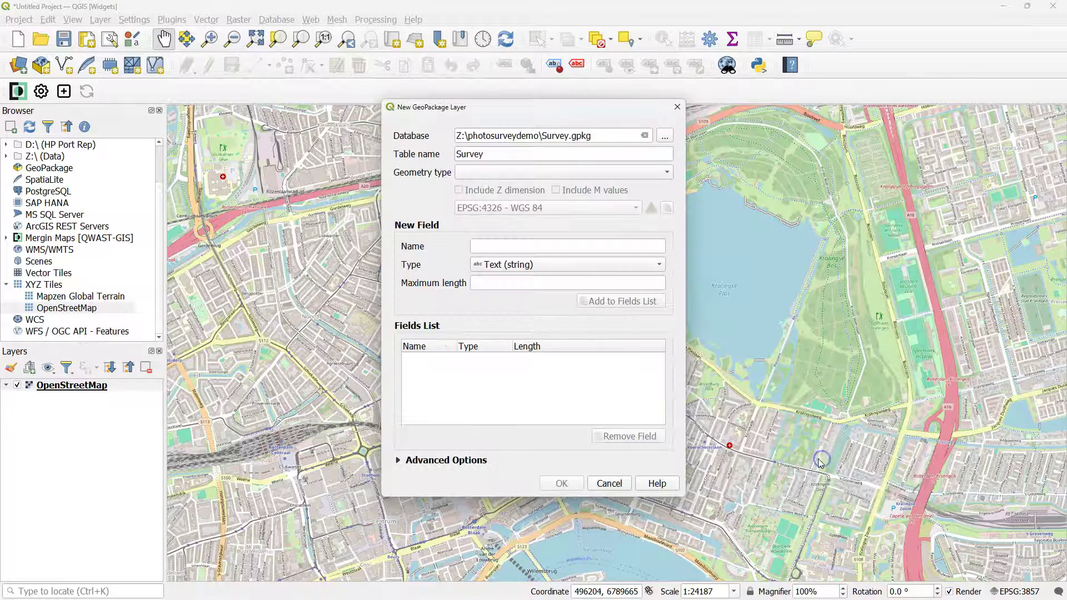
left_click(591, 172)
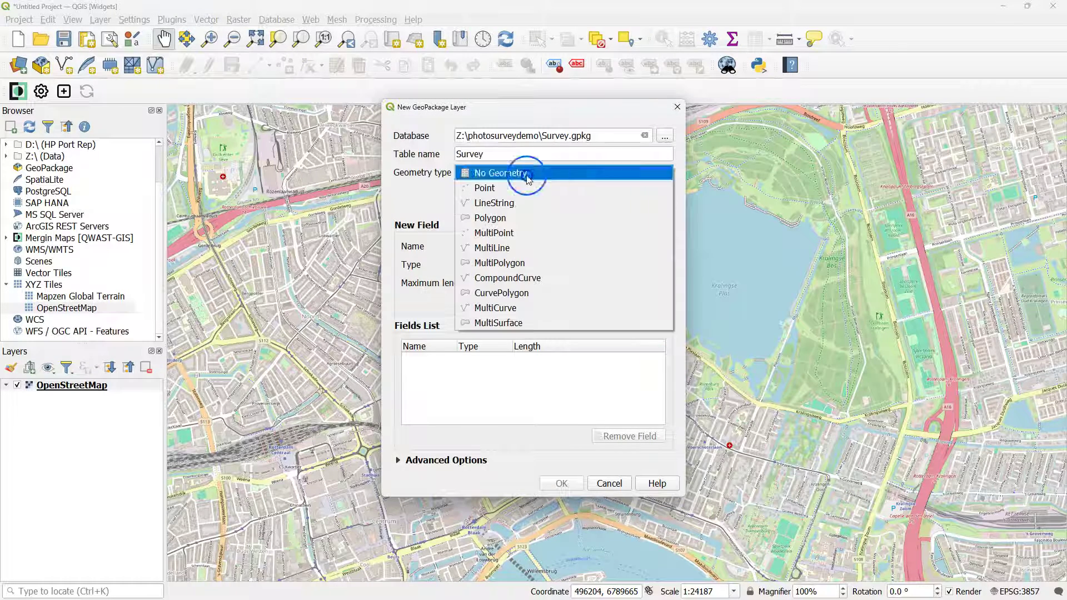
left_click(493, 189)
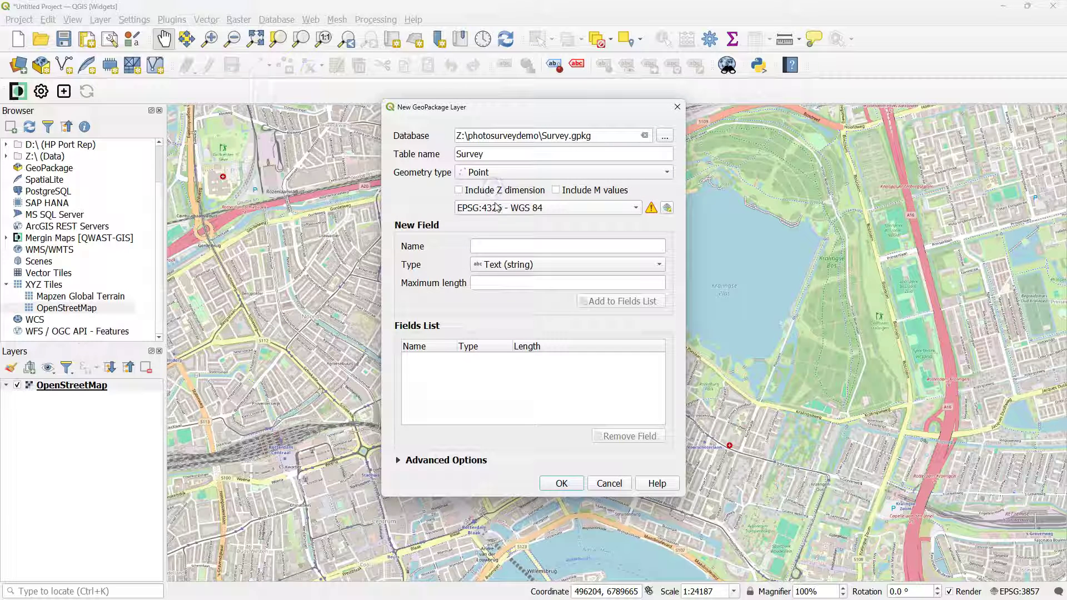
Add text fields notes and unique-id, then create the Survey layer.
left_click(464, 246)
type("not")
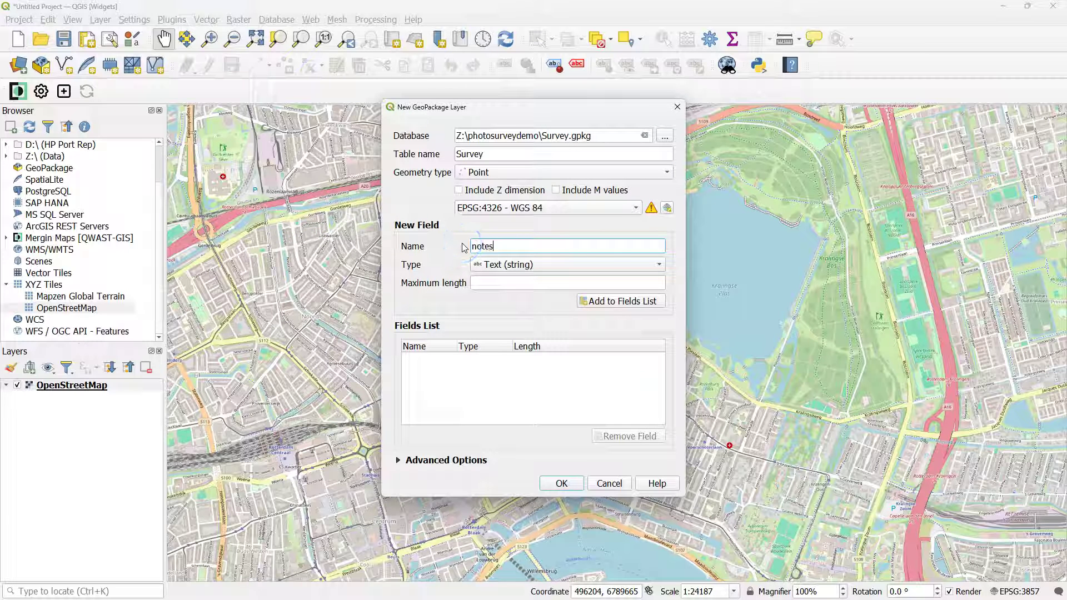
type("es")
left_click(598, 305)
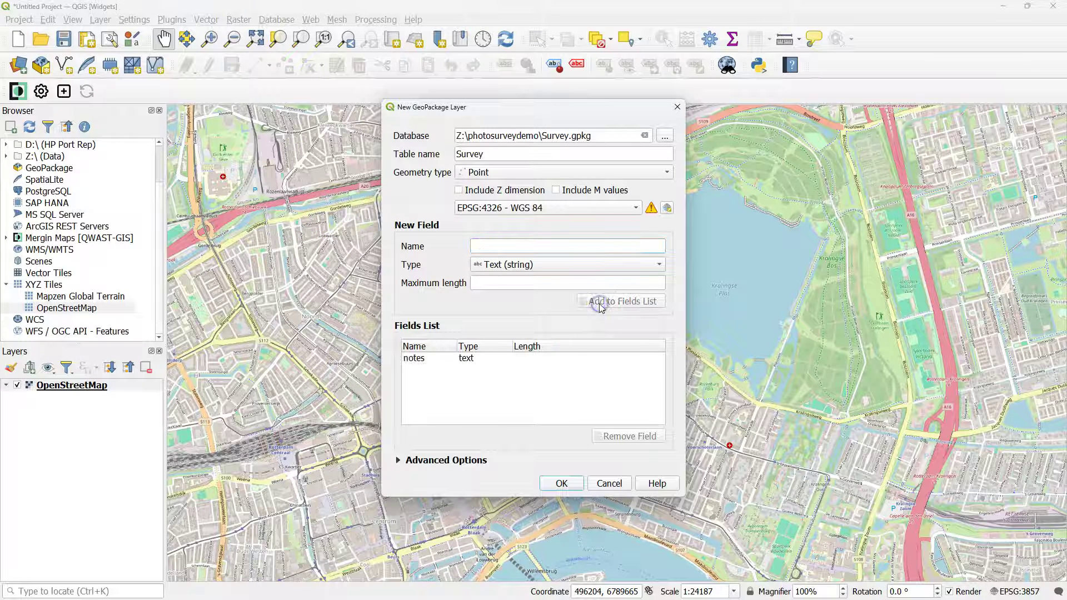
left_click(550, 240)
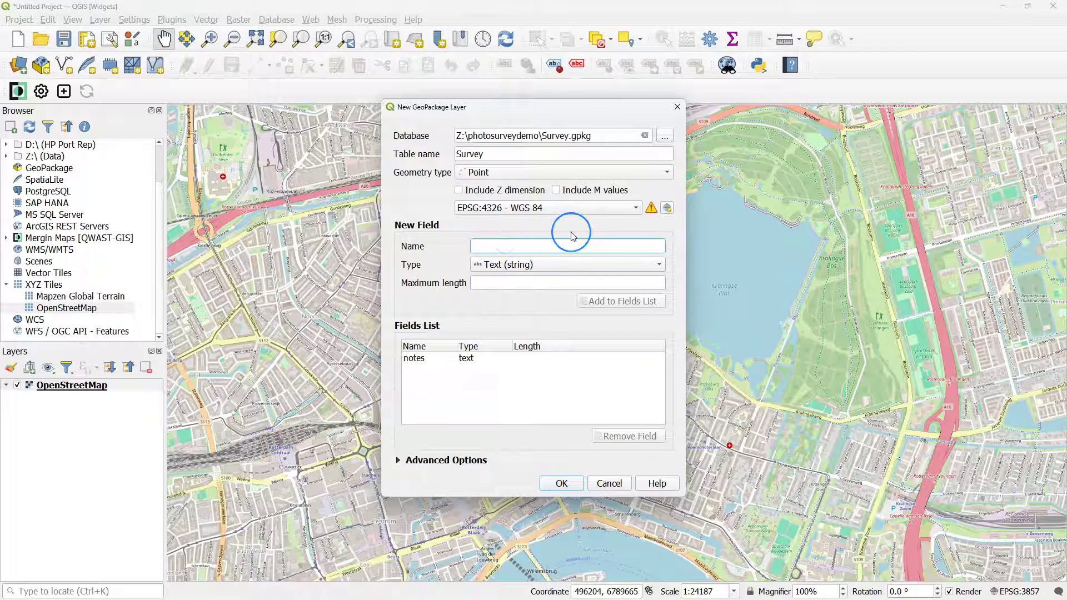
type("unique-id")
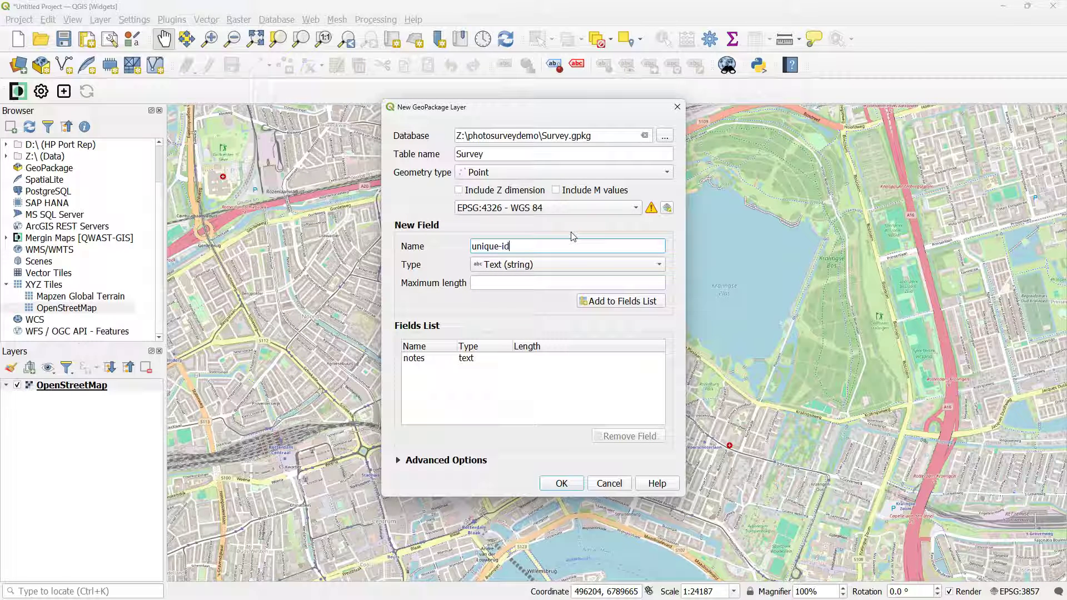
left_click(626, 302)
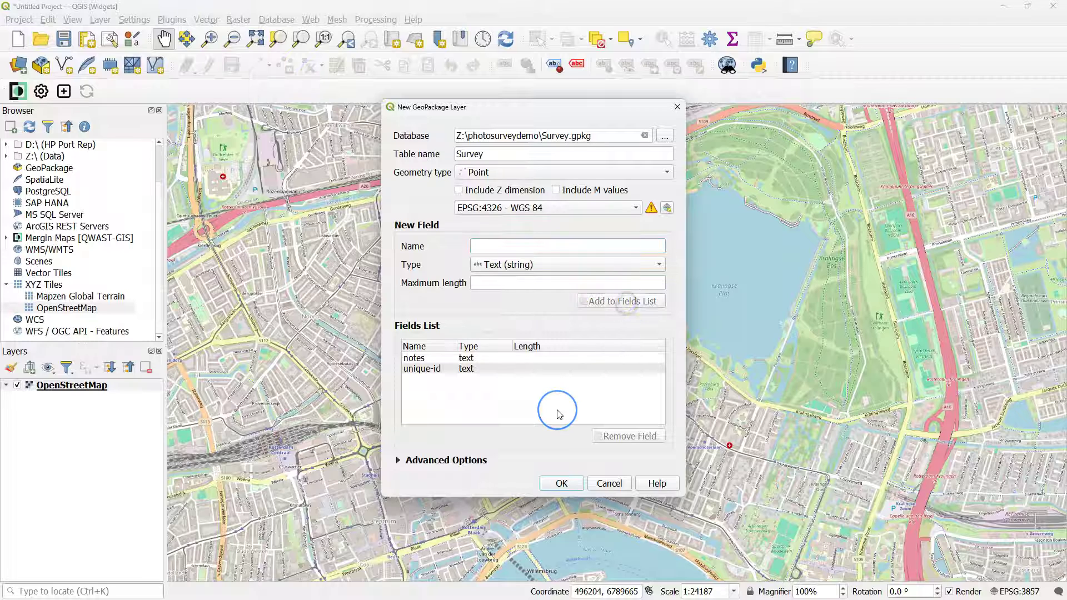
left_click(562, 483)
Give the Survey points the 'dot black' favourite marker and colour it red.
left_click(50, 391)
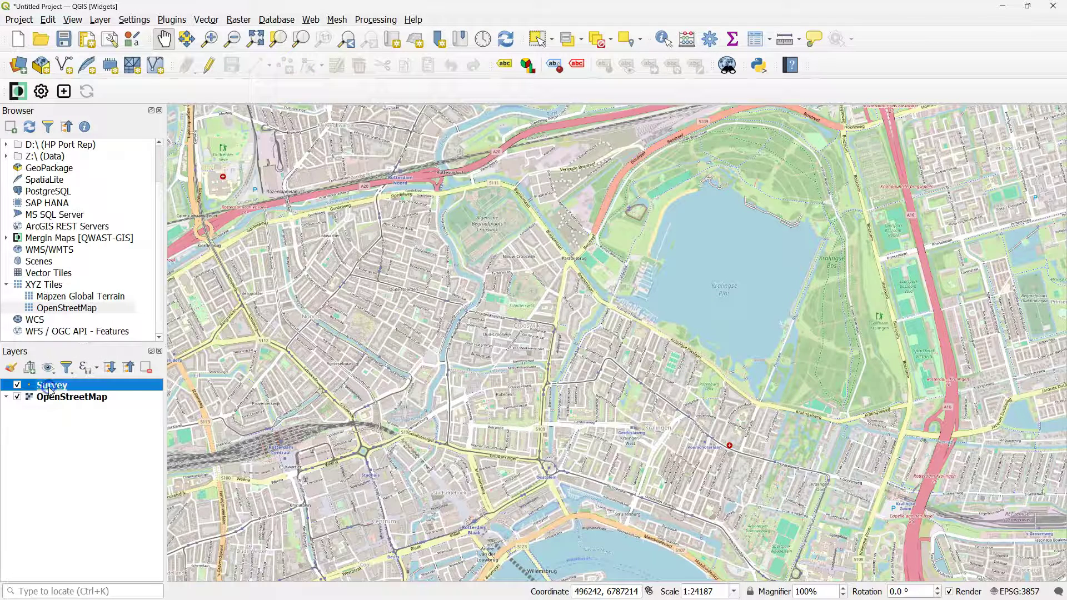
left_click(8, 369)
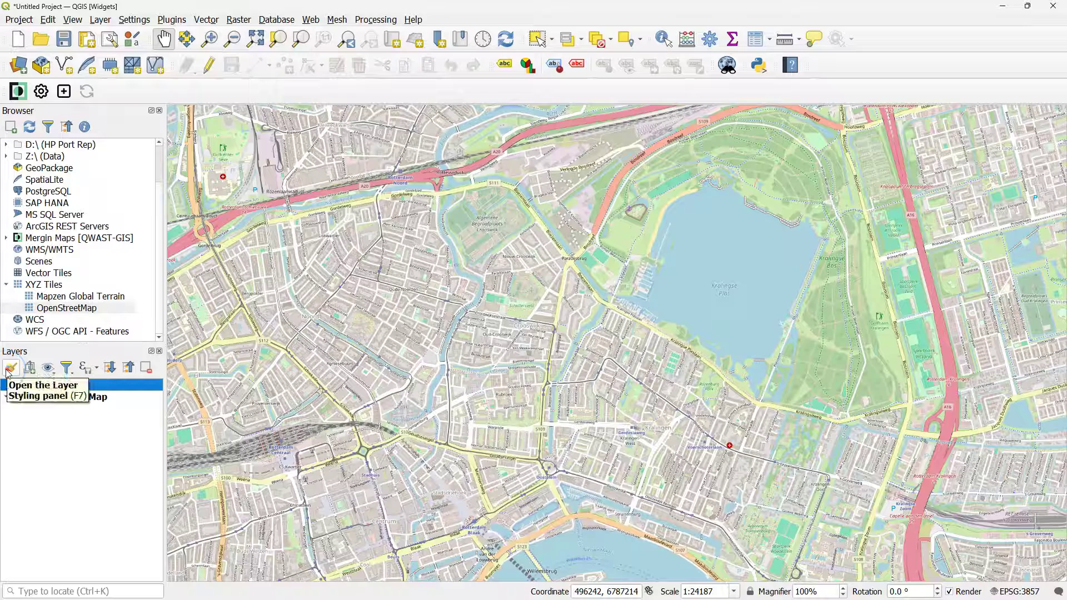
left_click(9, 369)
left_click_drag(898, 208, 810, 204)
left_click(949, 177)
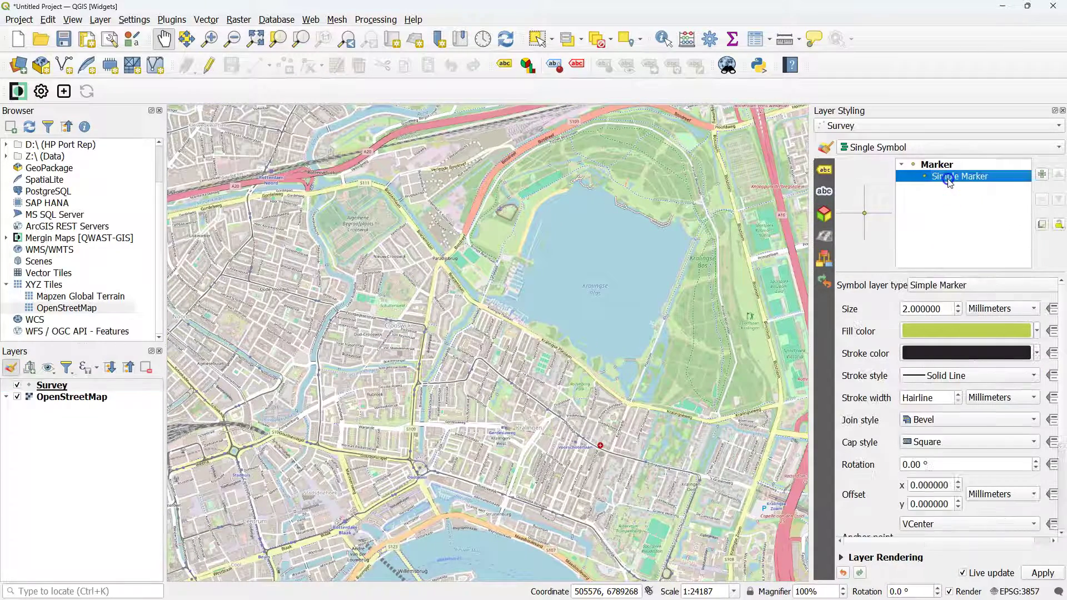
left_click(947, 166)
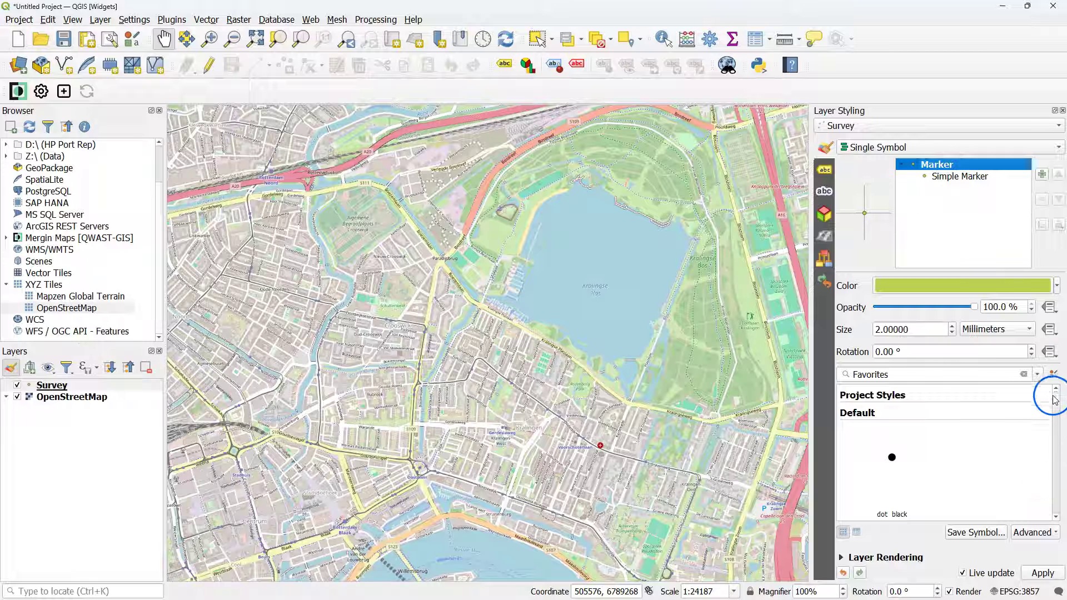
left_click(892, 457)
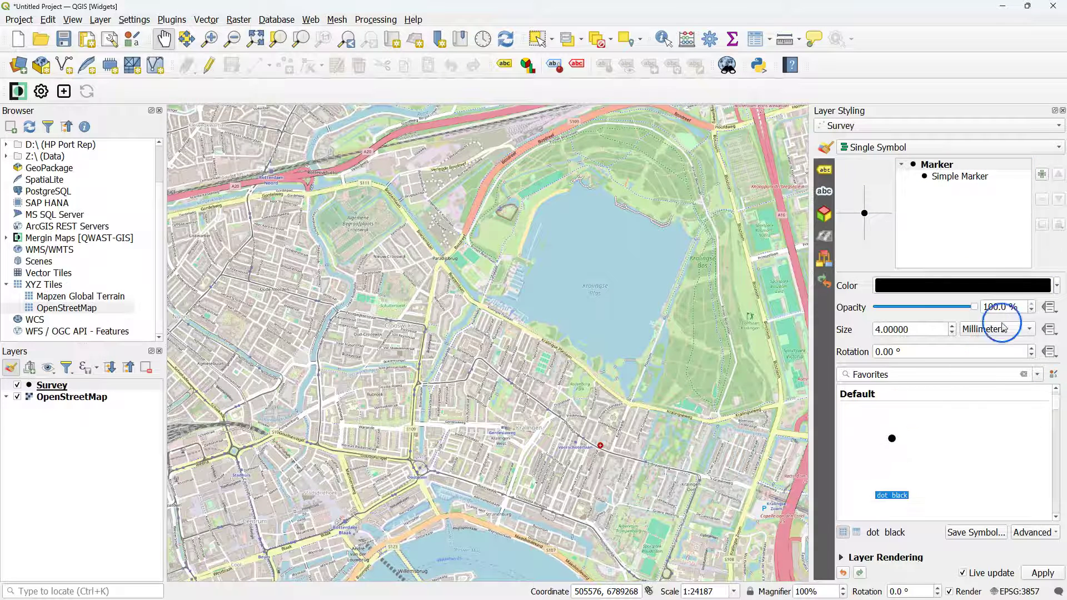
left_click(1057, 287)
left_click(995, 506)
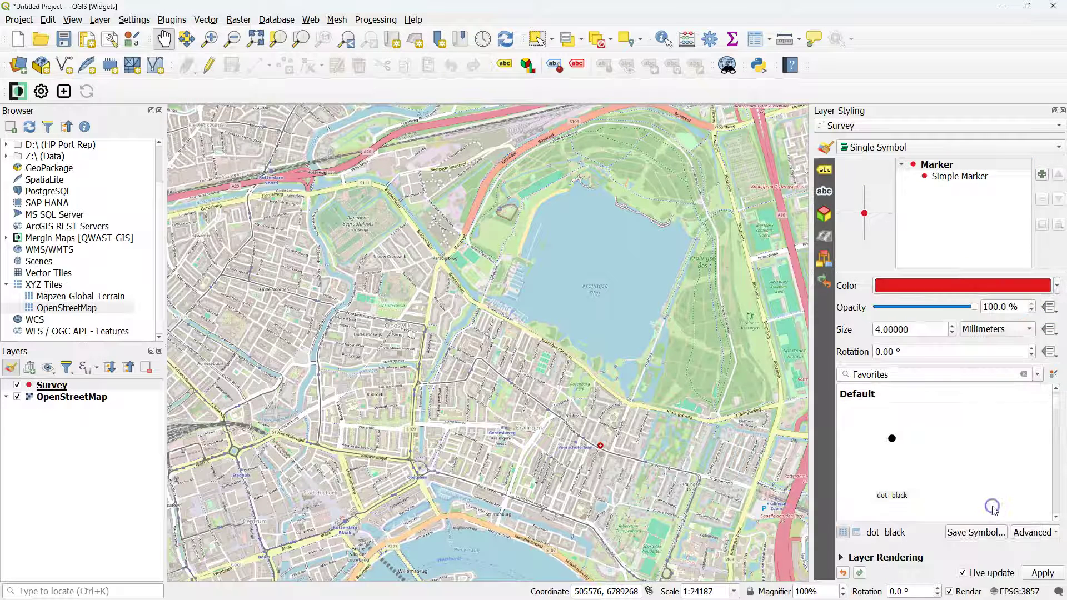
left_click(855, 177)
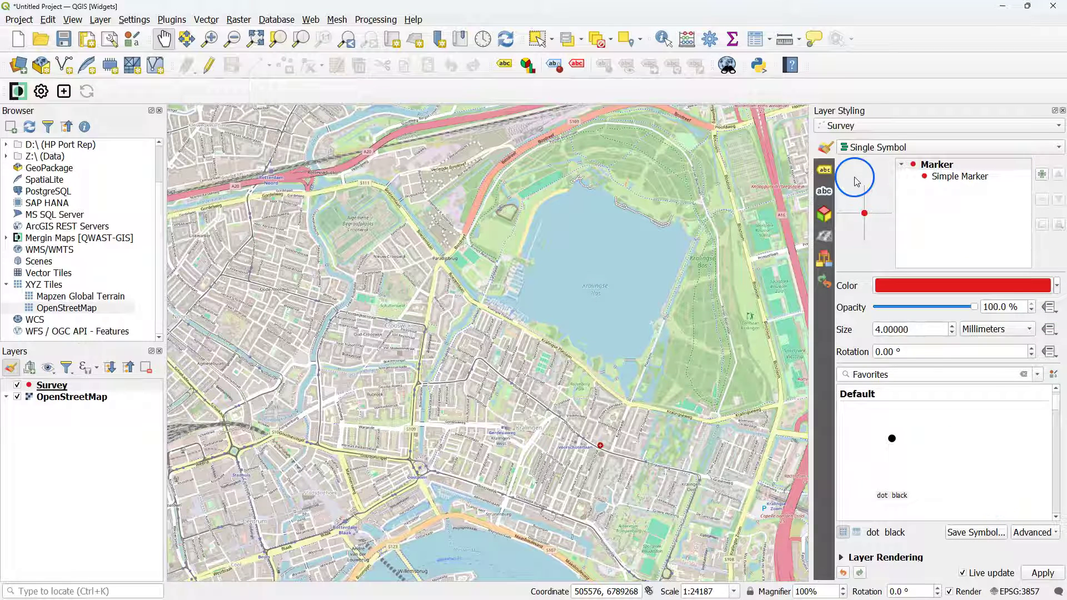
left_click(1062, 110)
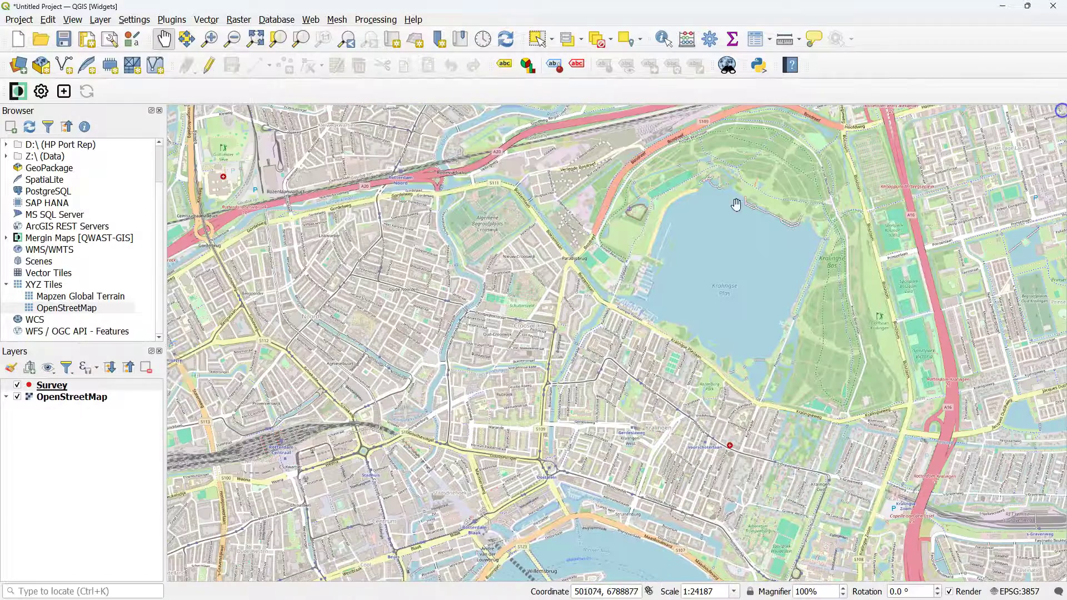
Start a new GeoPackage table Photos in Photodata.gpkg with No Geometry.
left_click(100, 20)
mouse_move(133, 49)
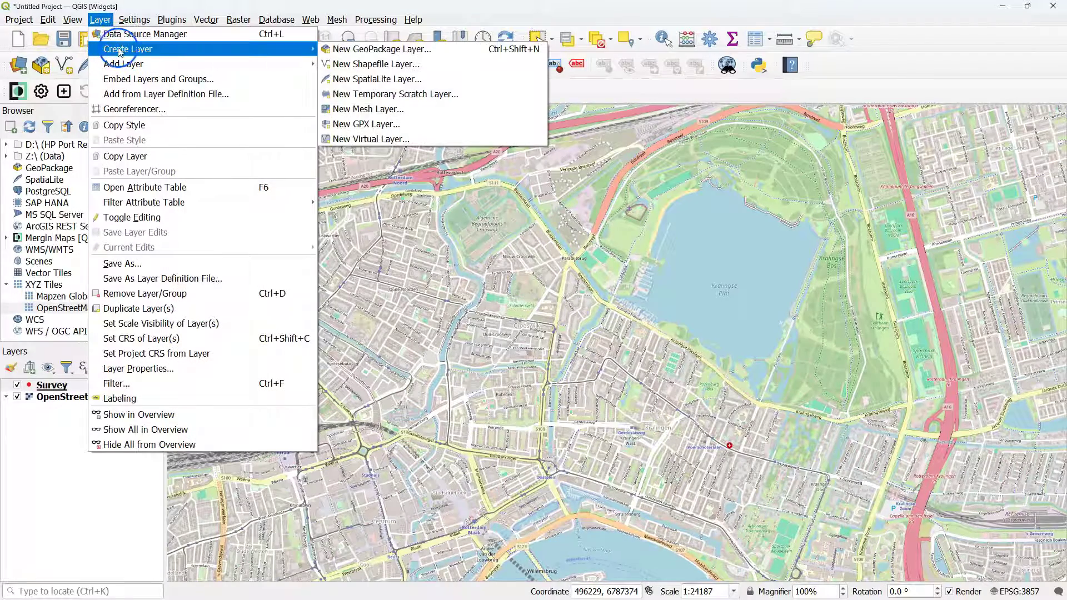
left_click(398, 49)
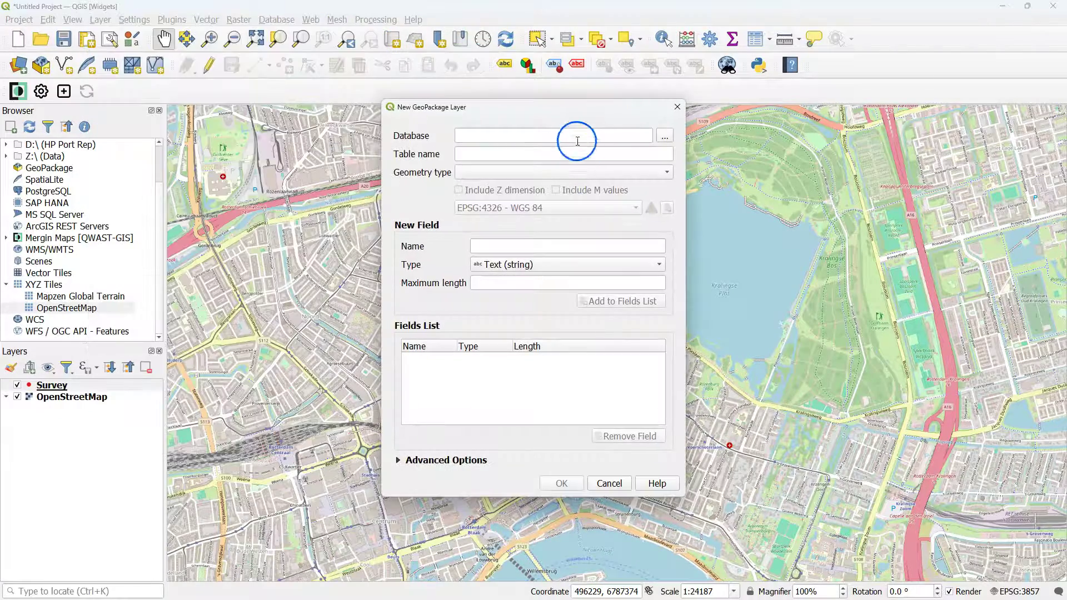
left_click(666, 139)
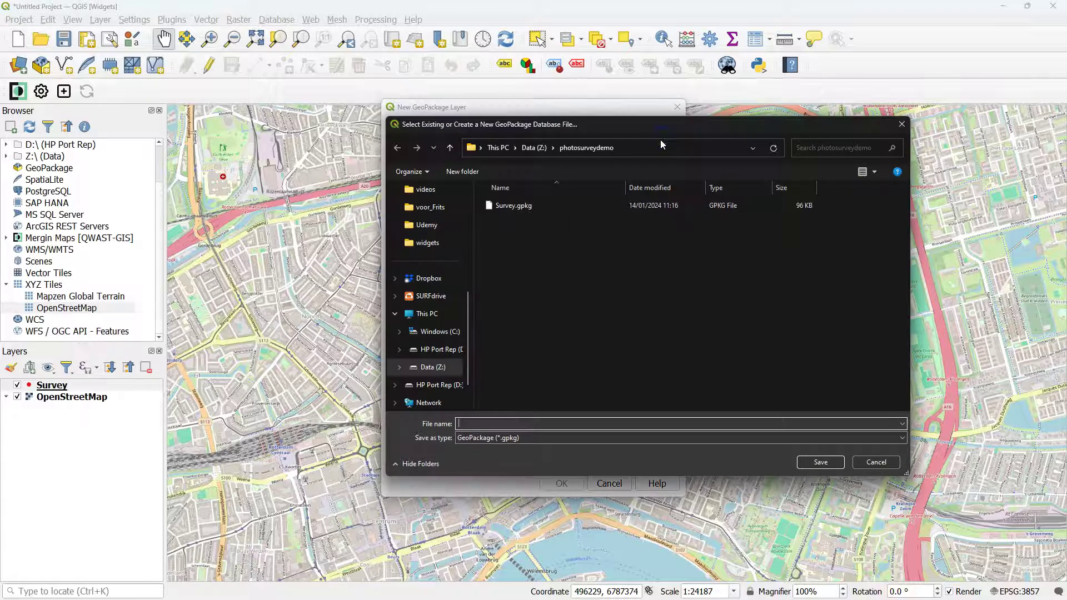
left_click(505, 423)
left_click(820, 461)
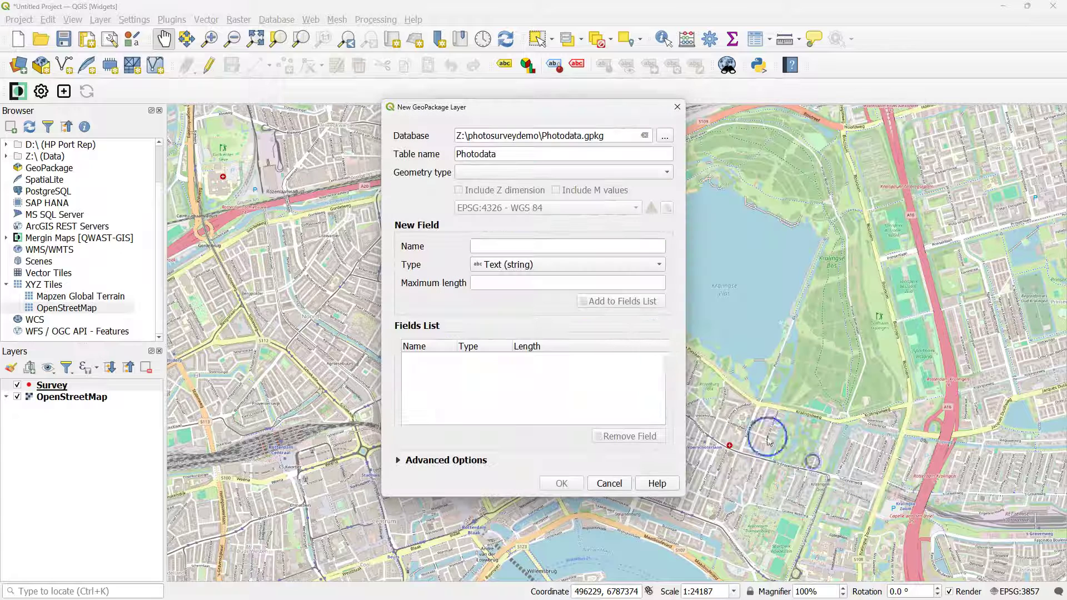
left_click_drag(507, 155, 372, 154)
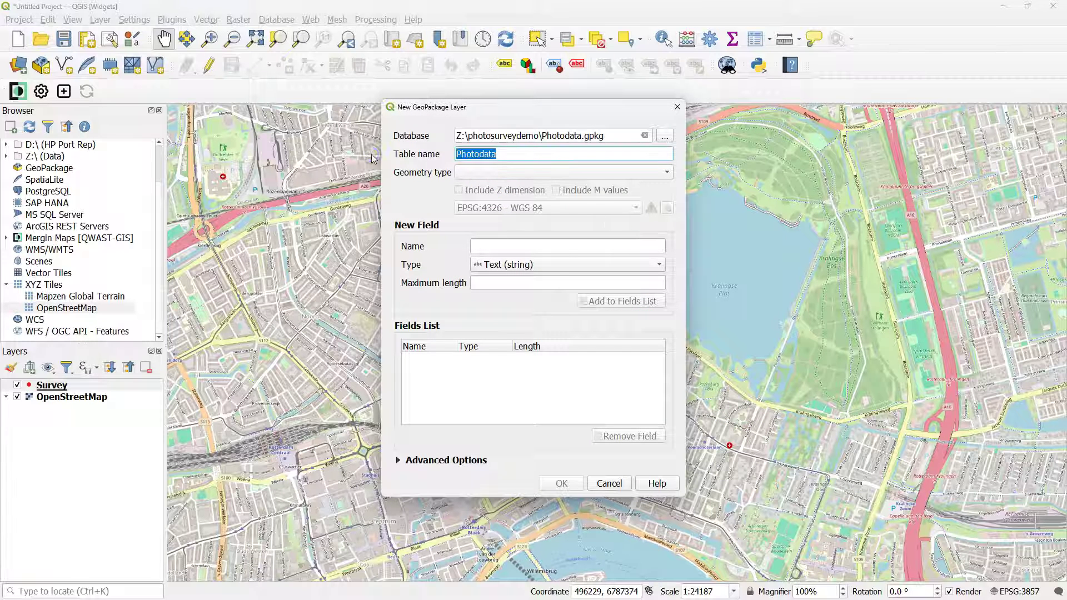
type("Pho")
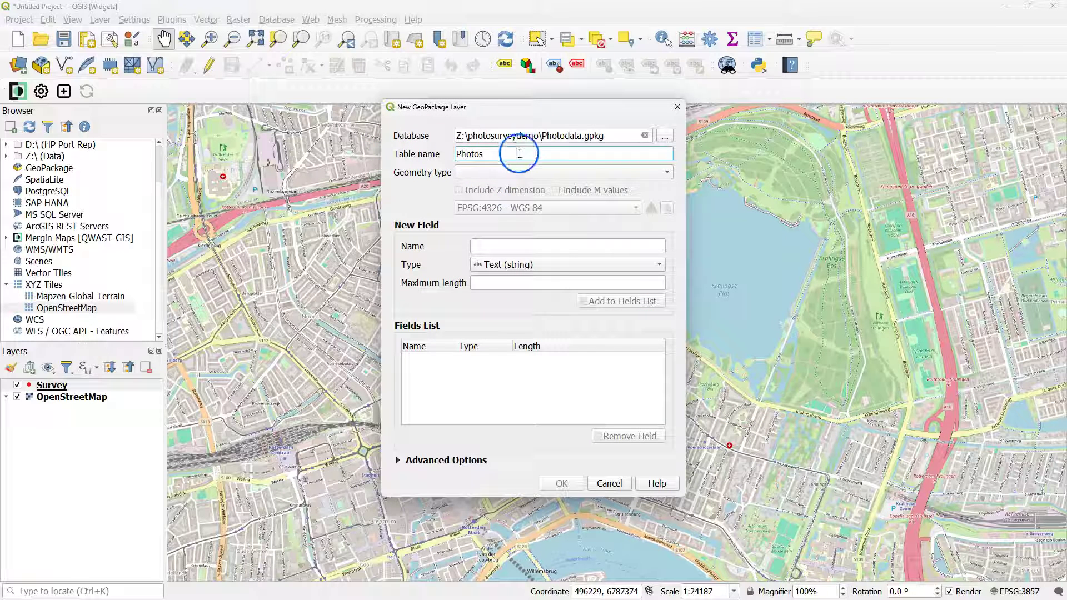
left_click(508, 172)
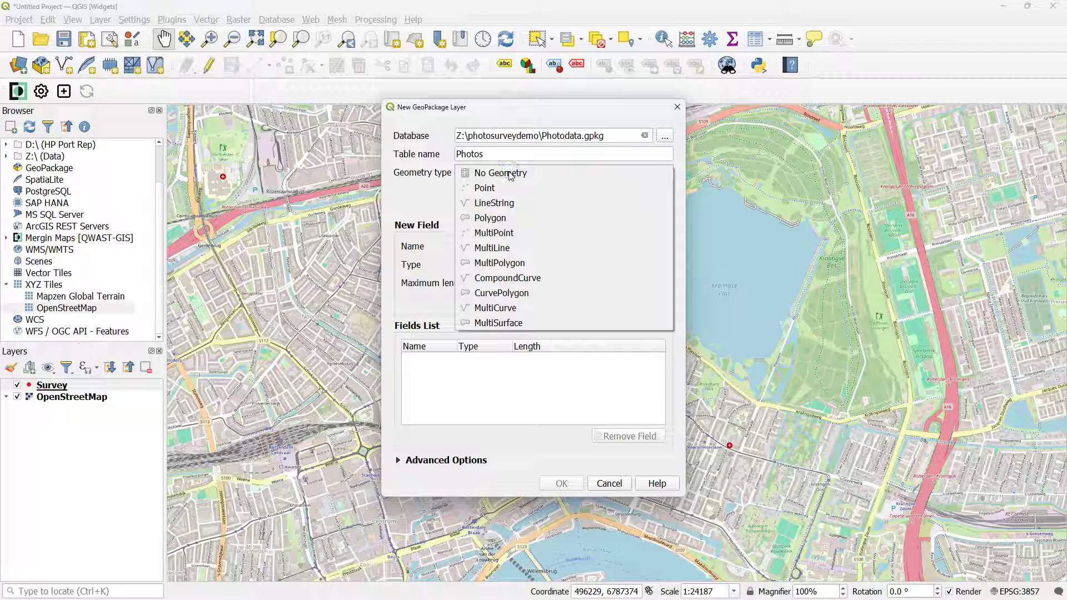
left_click(496, 190)
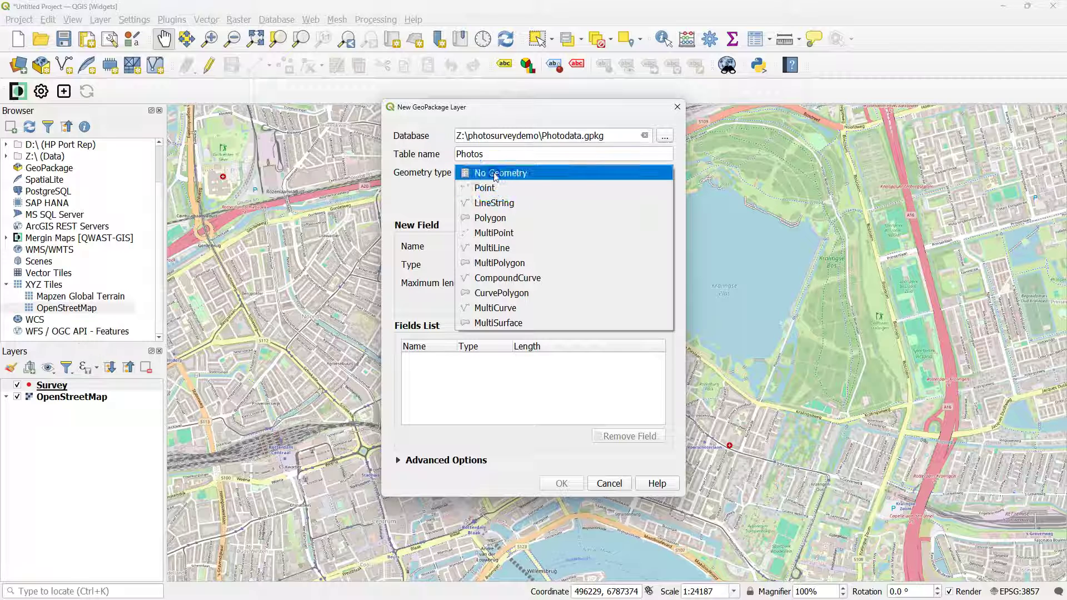
left_click(492, 173)
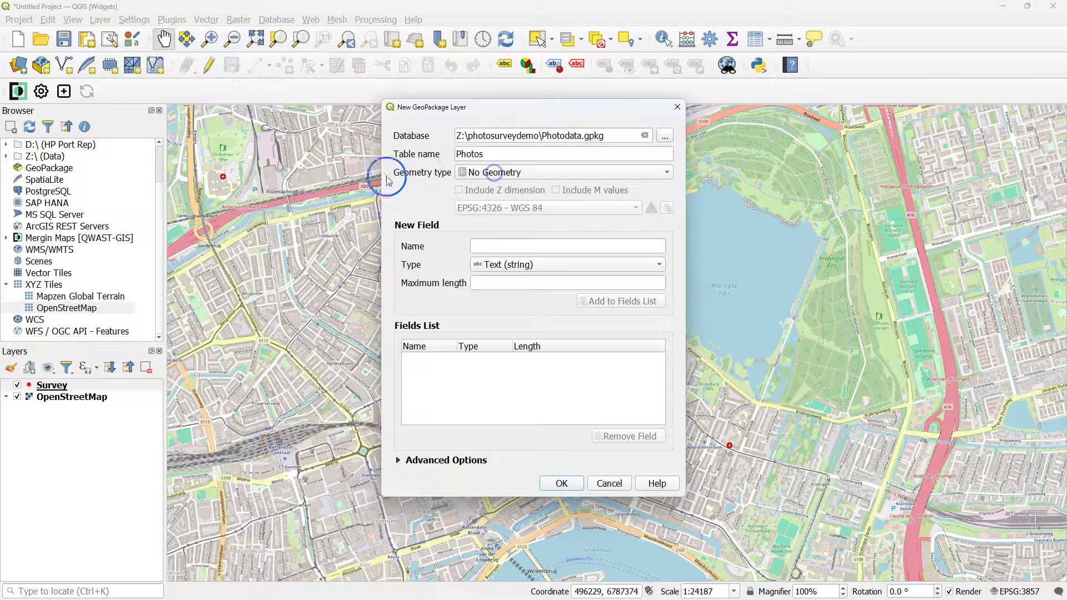
Add the photo and surveyor text fields to the Photos table.
left_click(556, 246)
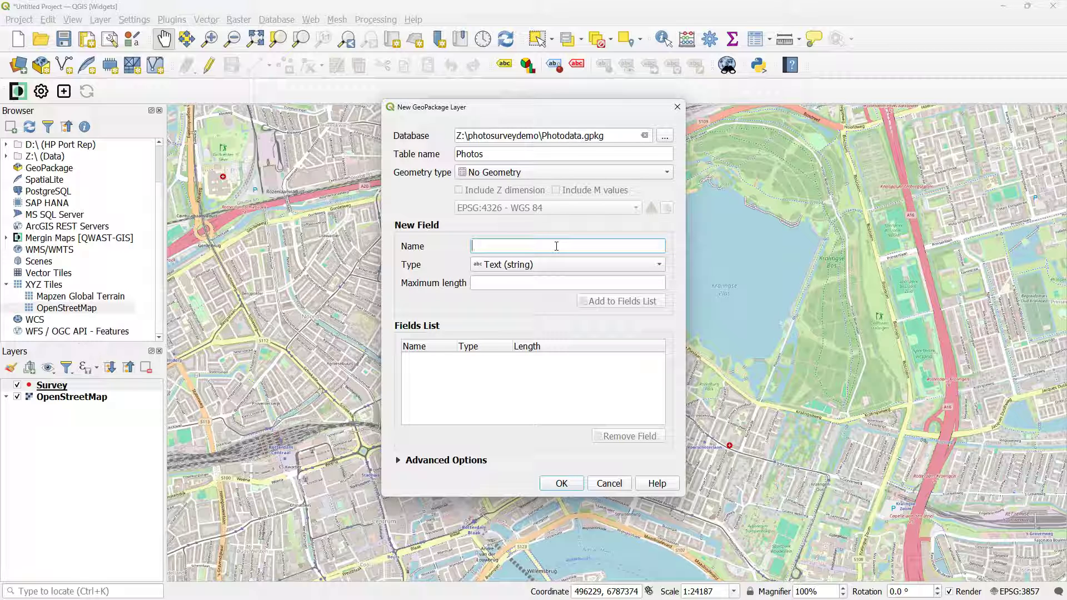
type("photo")
left_click(596, 303)
left_click(504, 245)
type("surveyor")
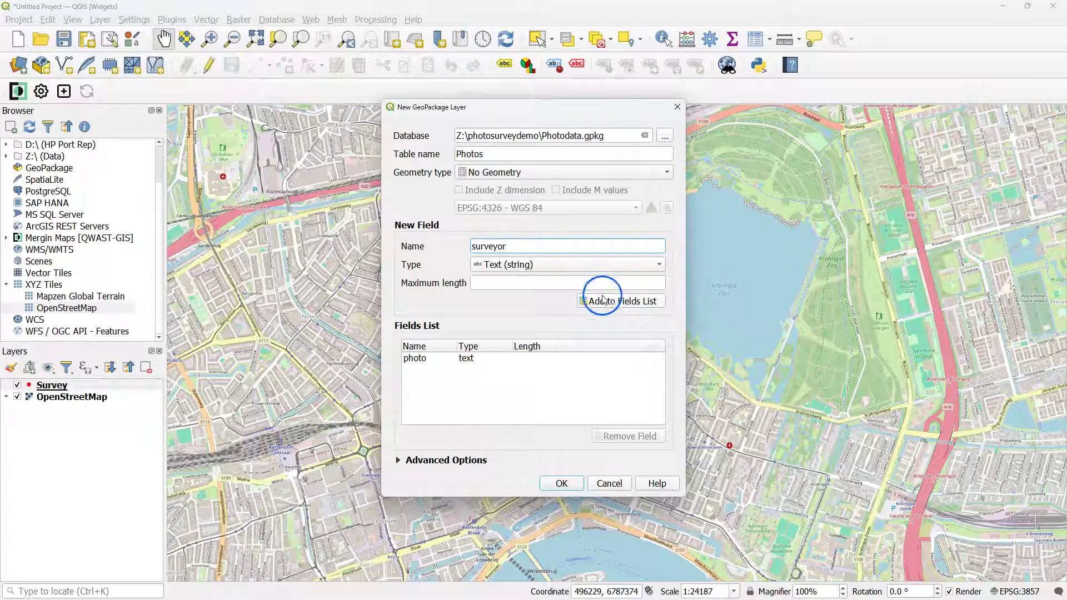
left_click(612, 303)
Add a Date & Time field date and a text field external_pk.
left_click(528, 244)
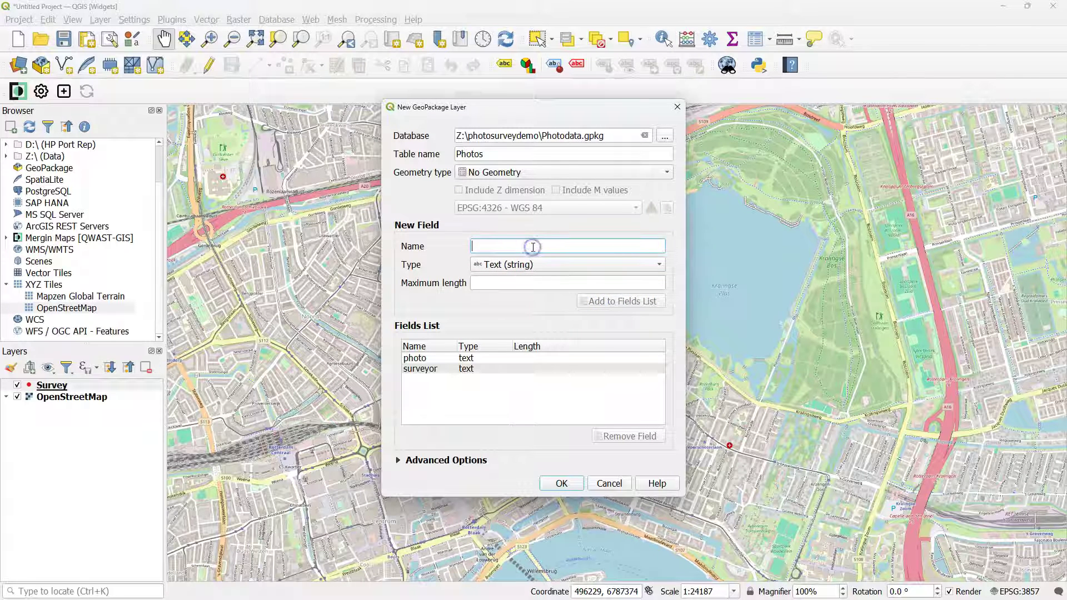
type("date")
left_click(498, 259)
left_click(520, 341)
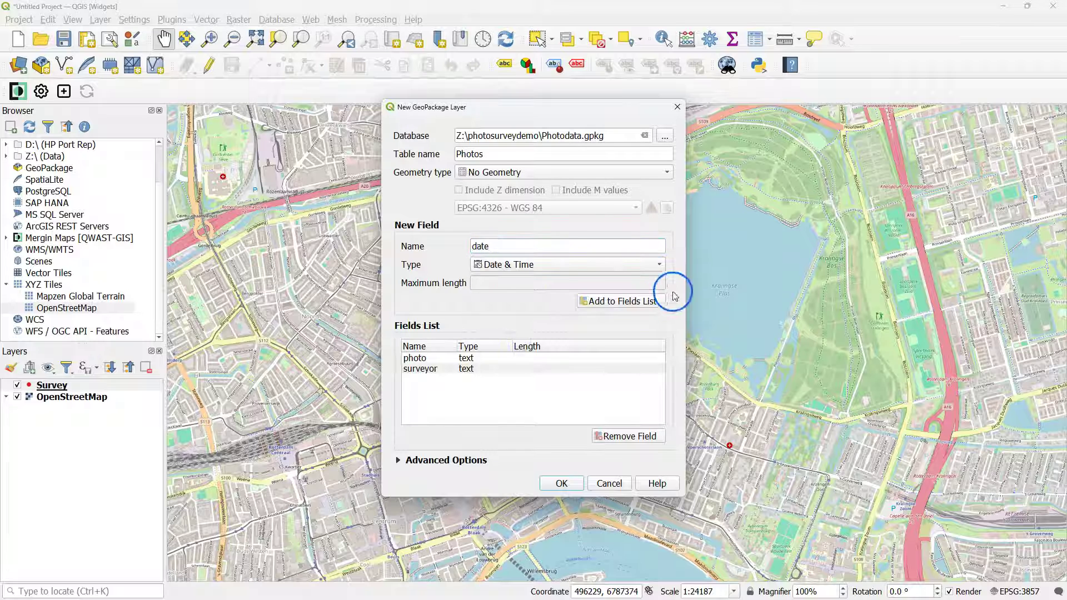
left_click(636, 300)
left_click(508, 245)
type("external")
left_click(521, 249)
type("_pk")
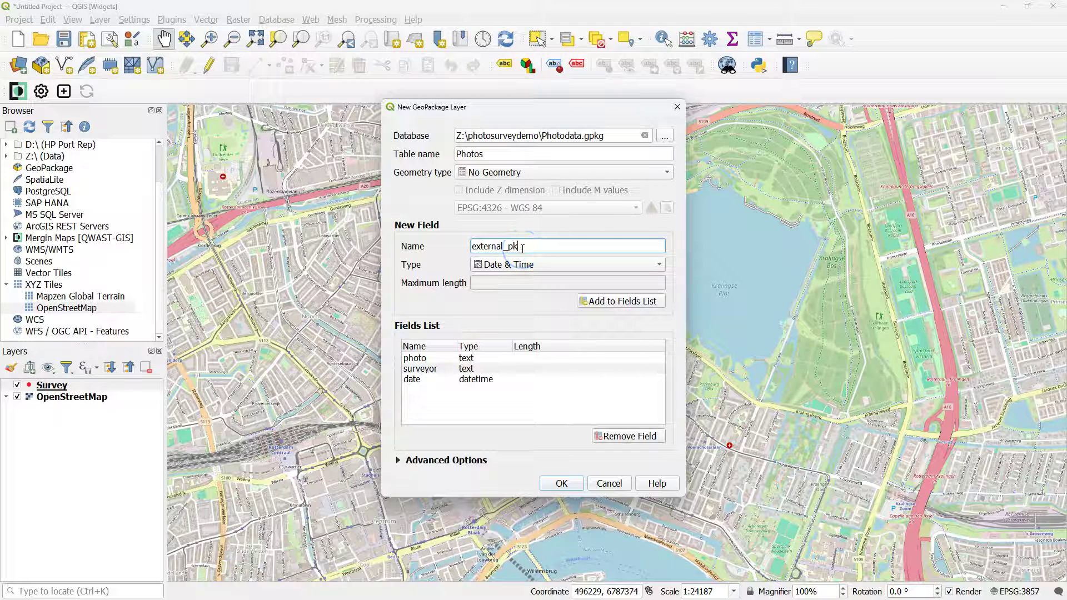
left_click(510, 265)
left_click(514, 188)
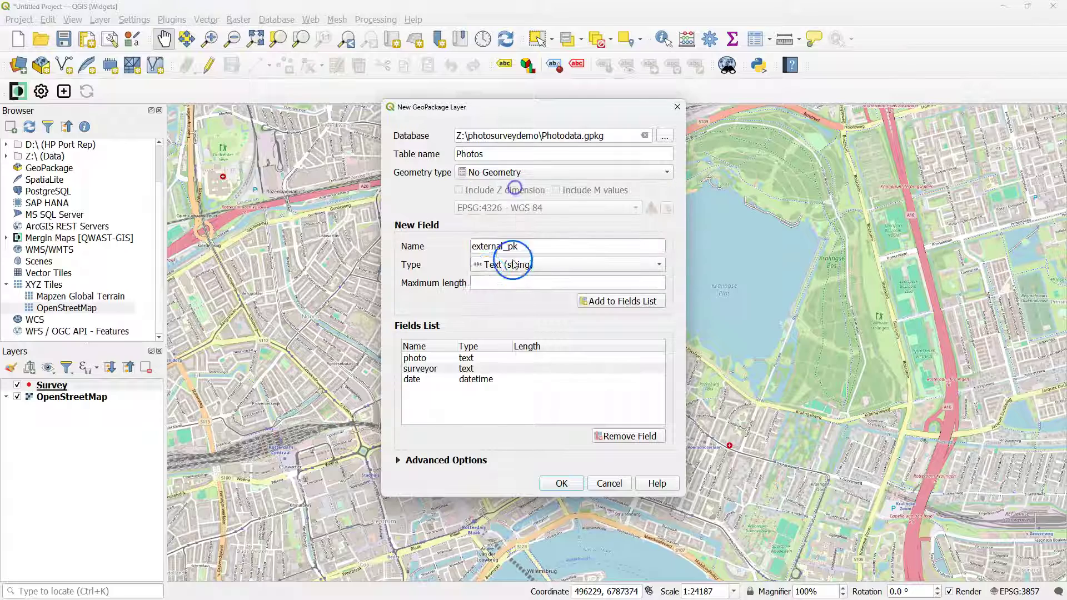
left_click(634, 301)
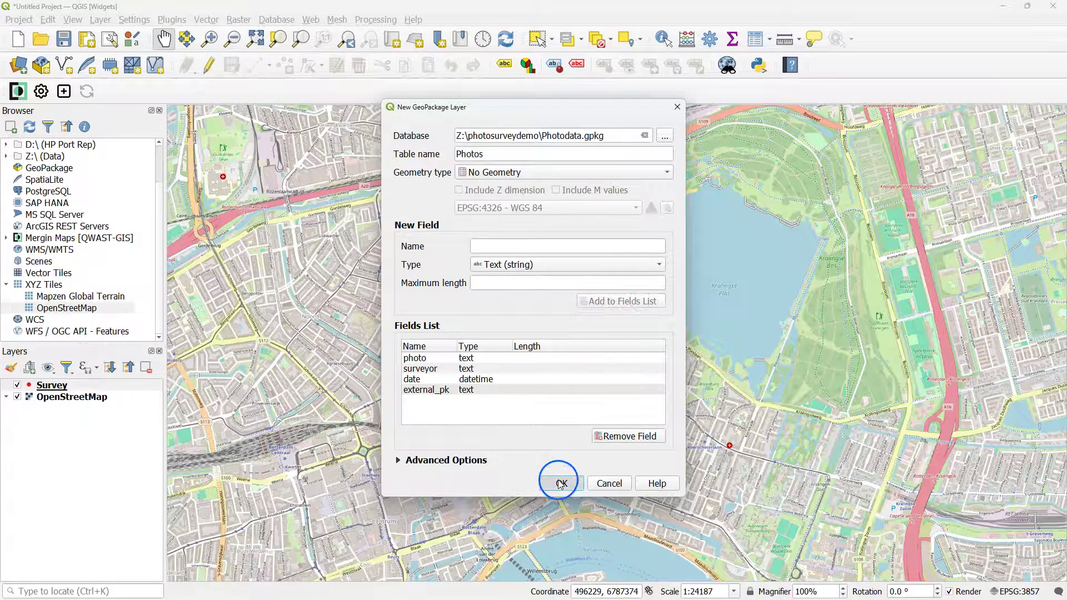
Add the Photos table, then make Survey's unique-id field Hidden with default value uuid().
left_click(559, 482)
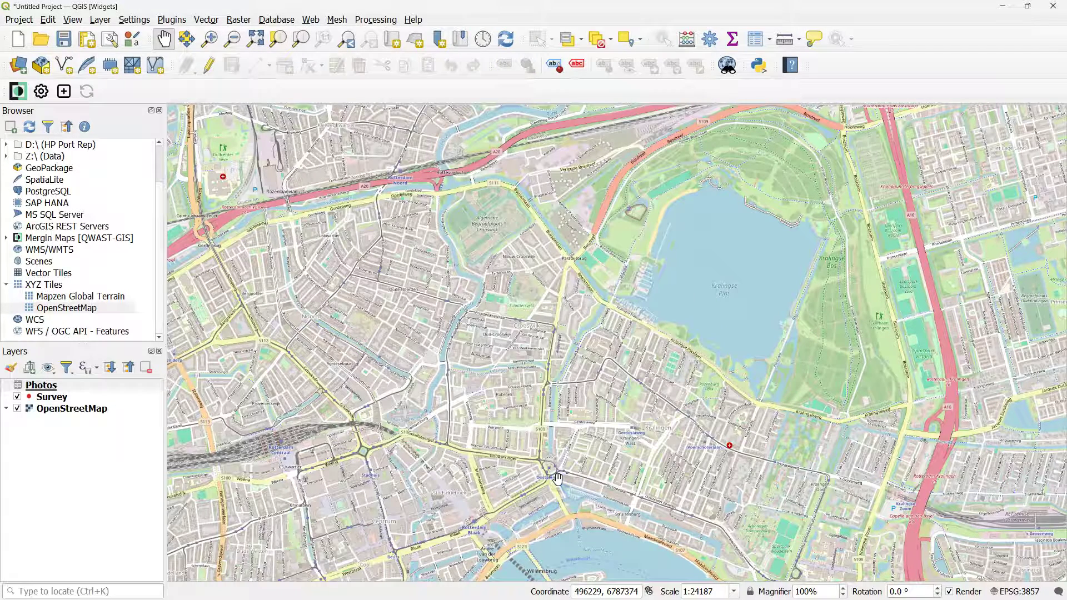
left_click(62, 400)
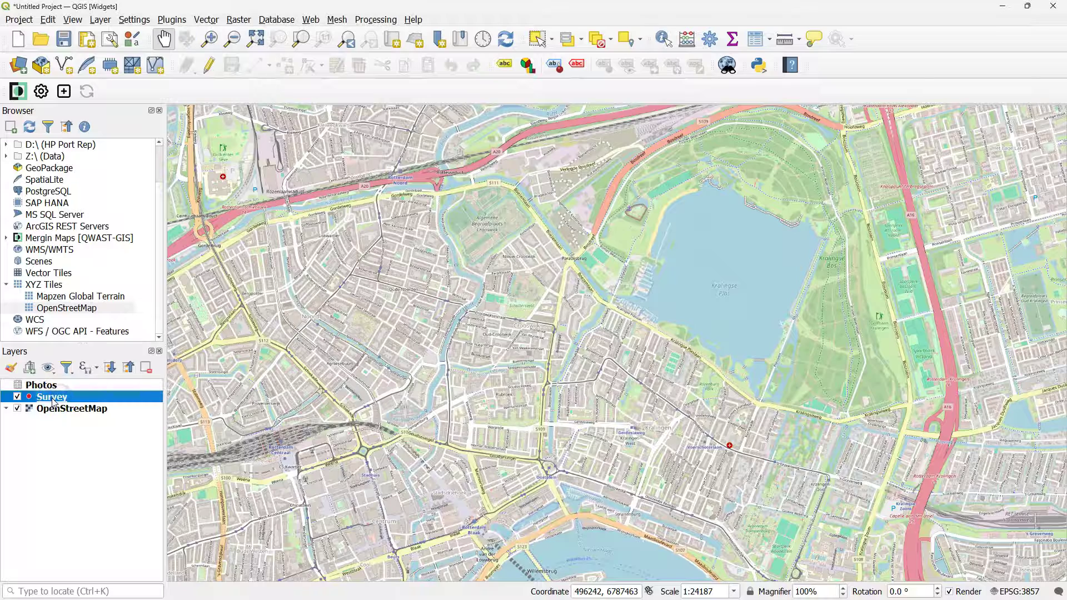
right_click(52, 400)
left_click(72, 389)
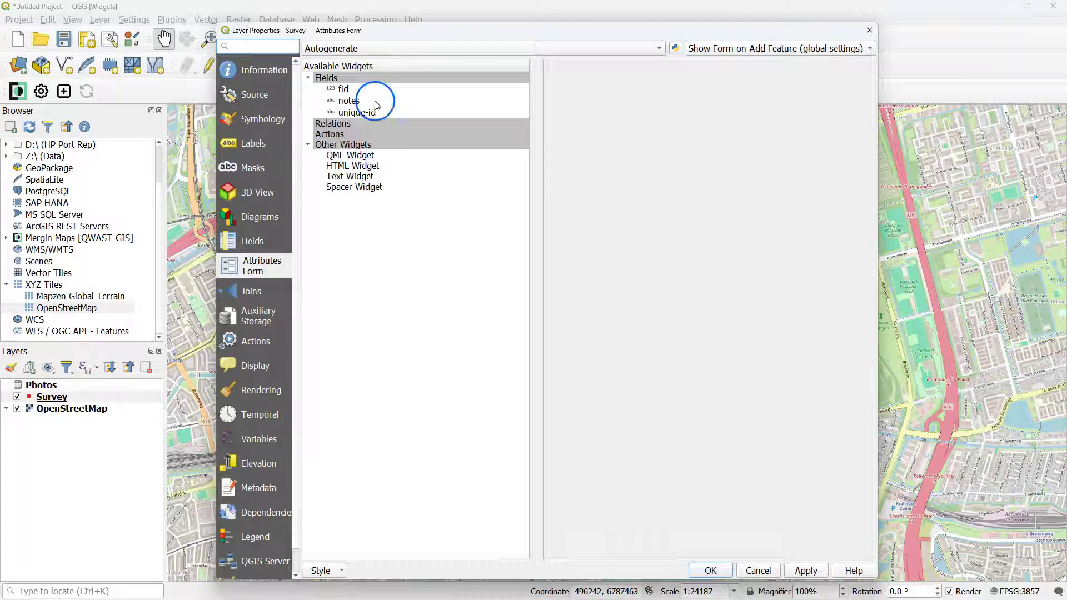
left_click(359, 112)
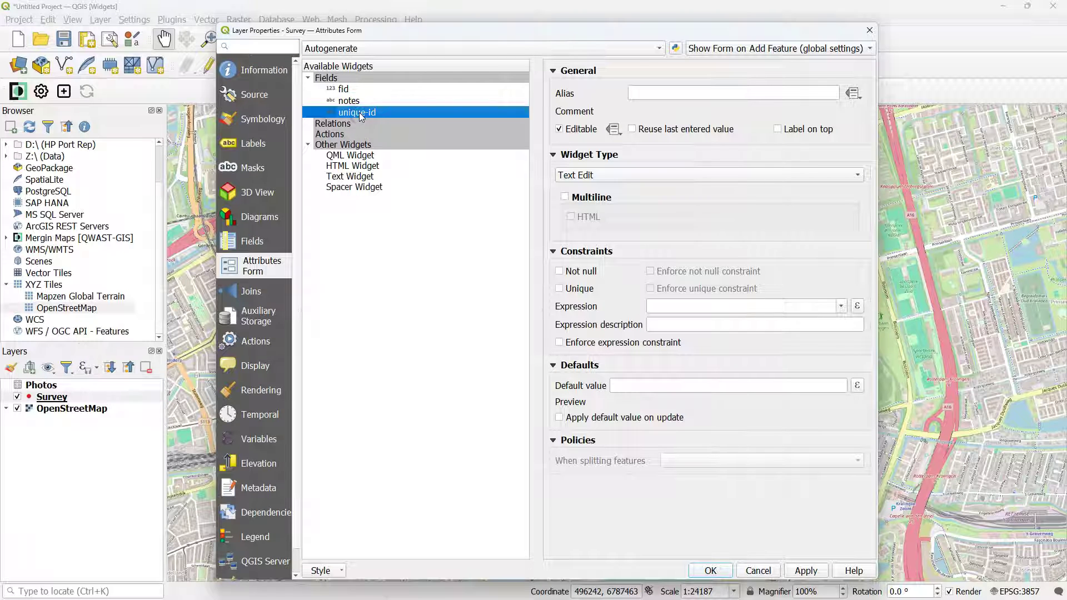
left_click(599, 176)
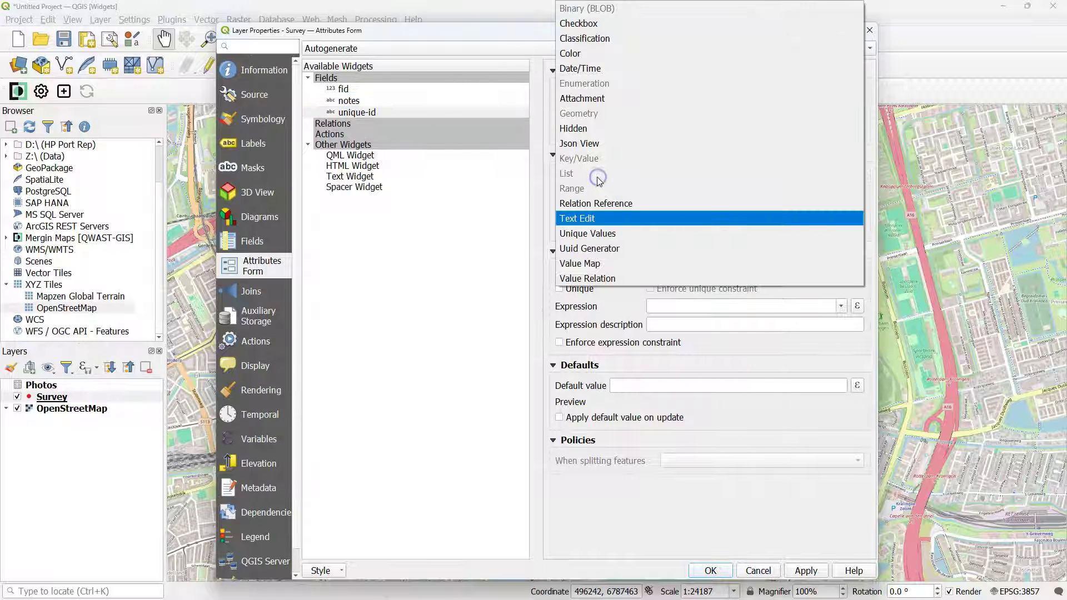
left_click(577, 129)
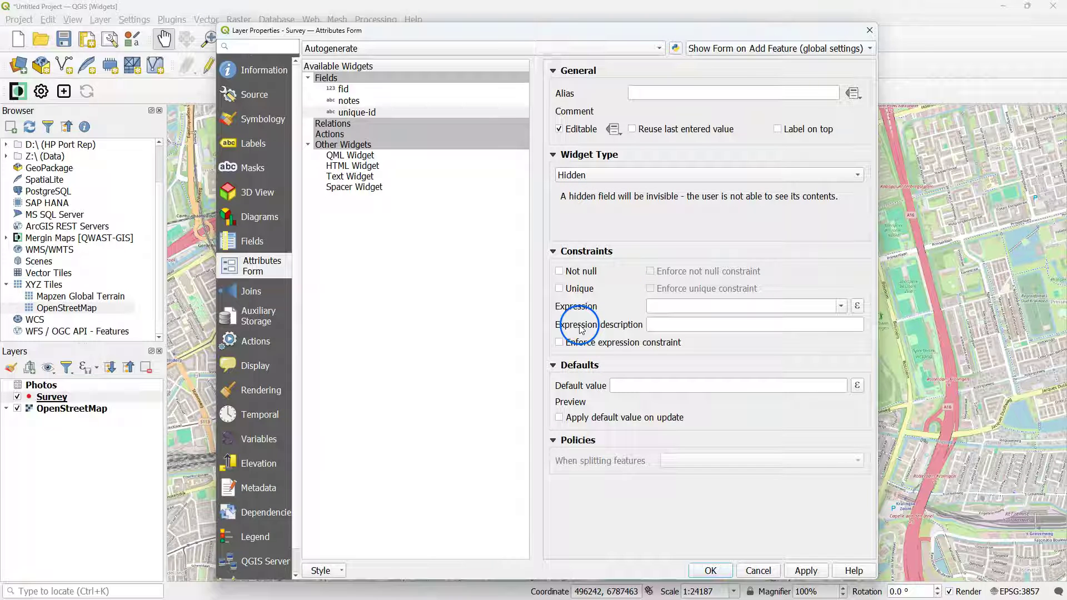
left_click(648, 387)
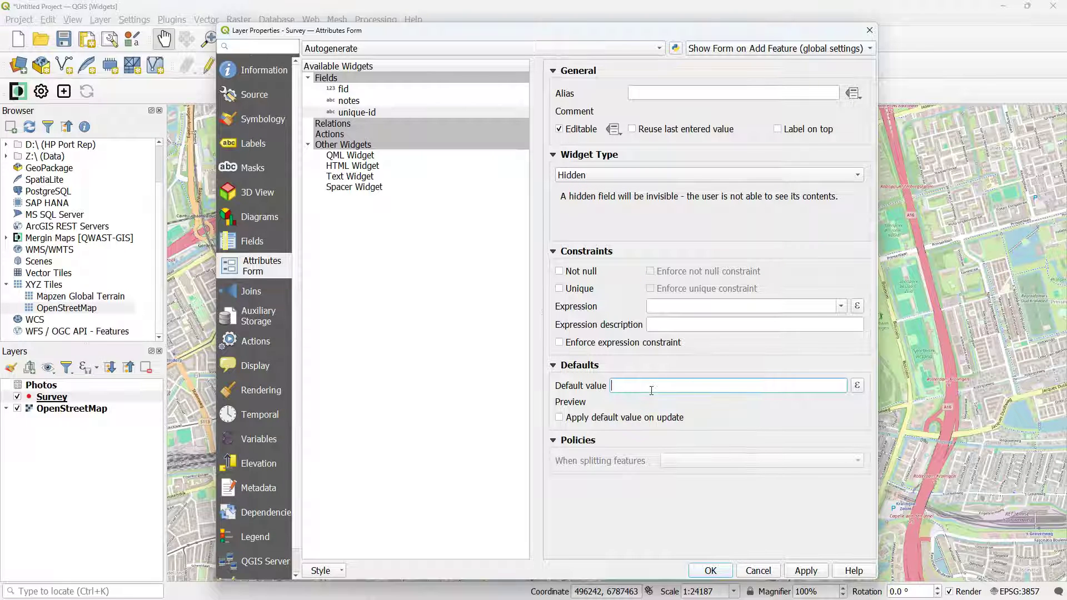
type("uuid()")
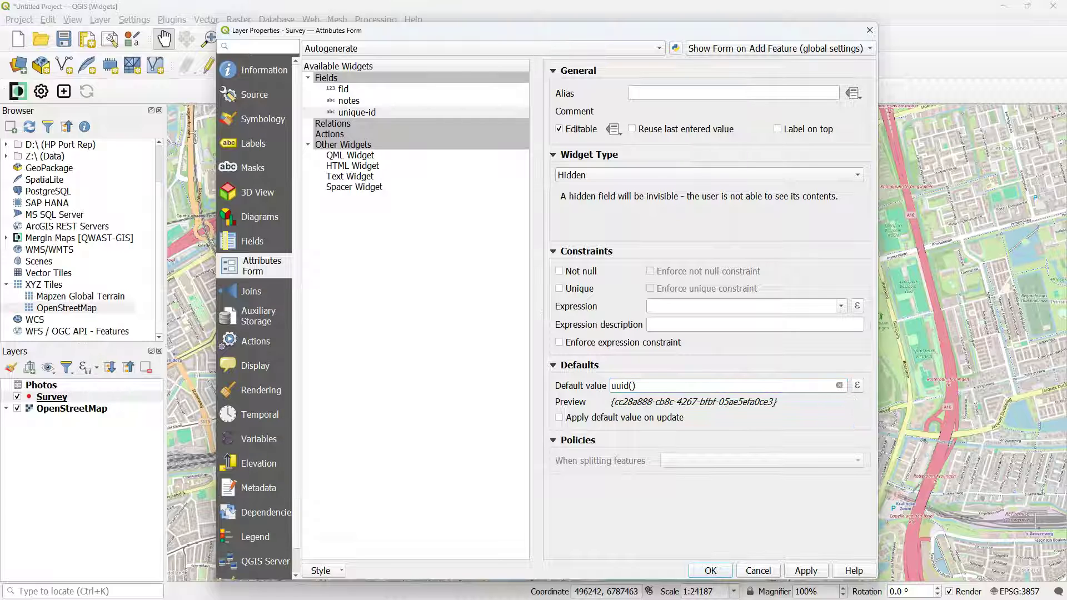
Hide Survey's fid field in the form and apply the settings.
left_click(345, 89)
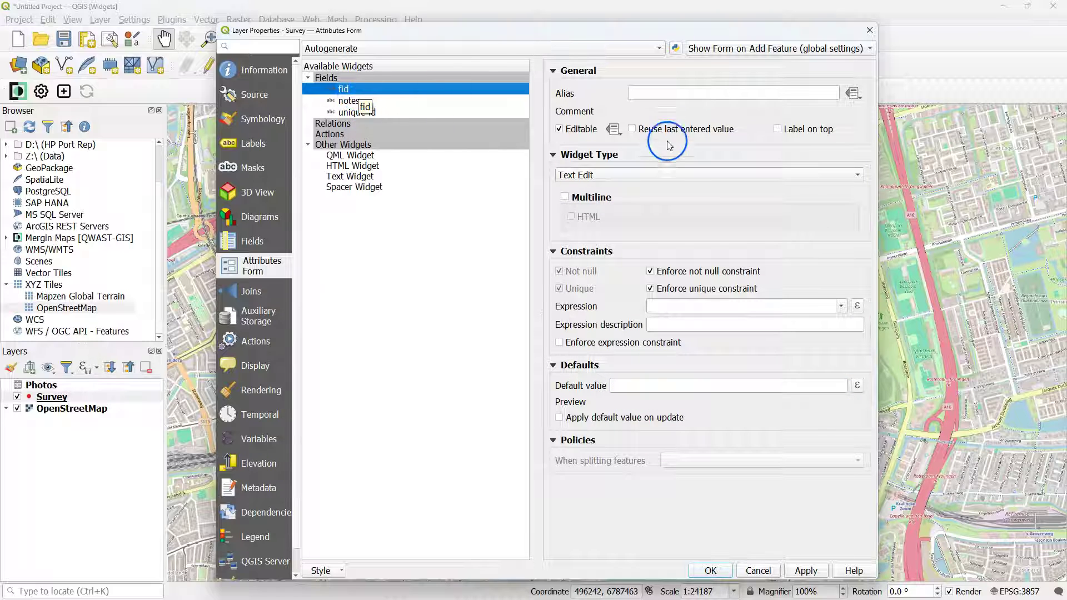
left_click(577, 177)
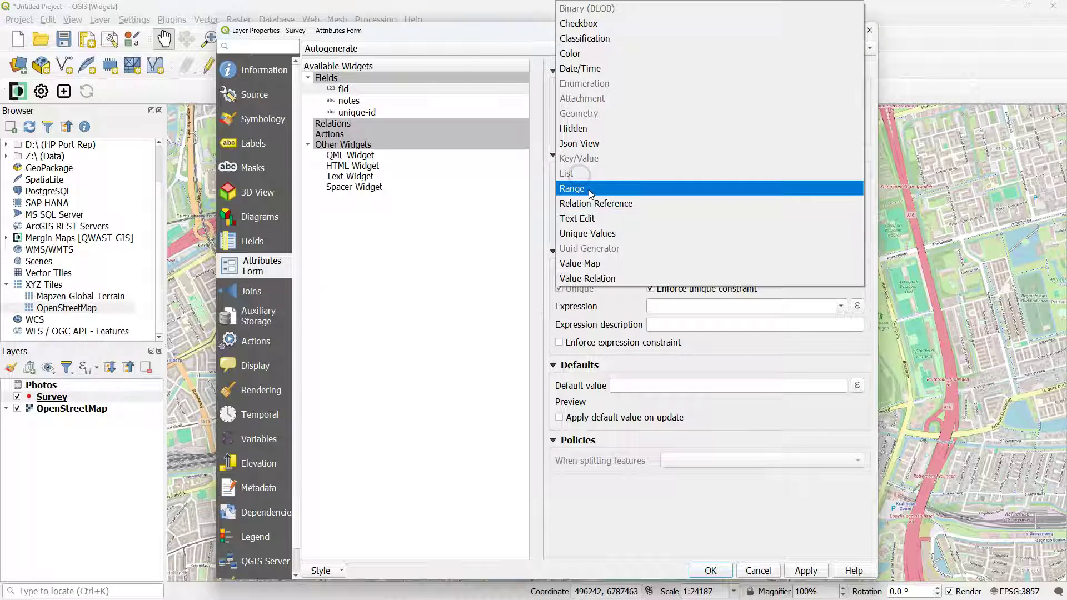
left_click(590, 134)
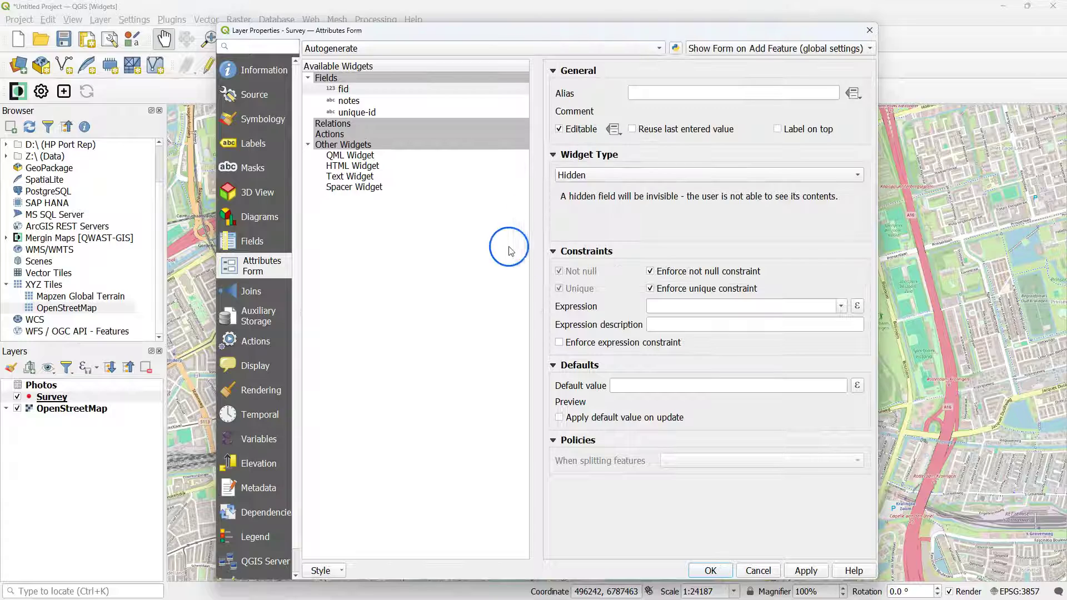
left_click(704, 569)
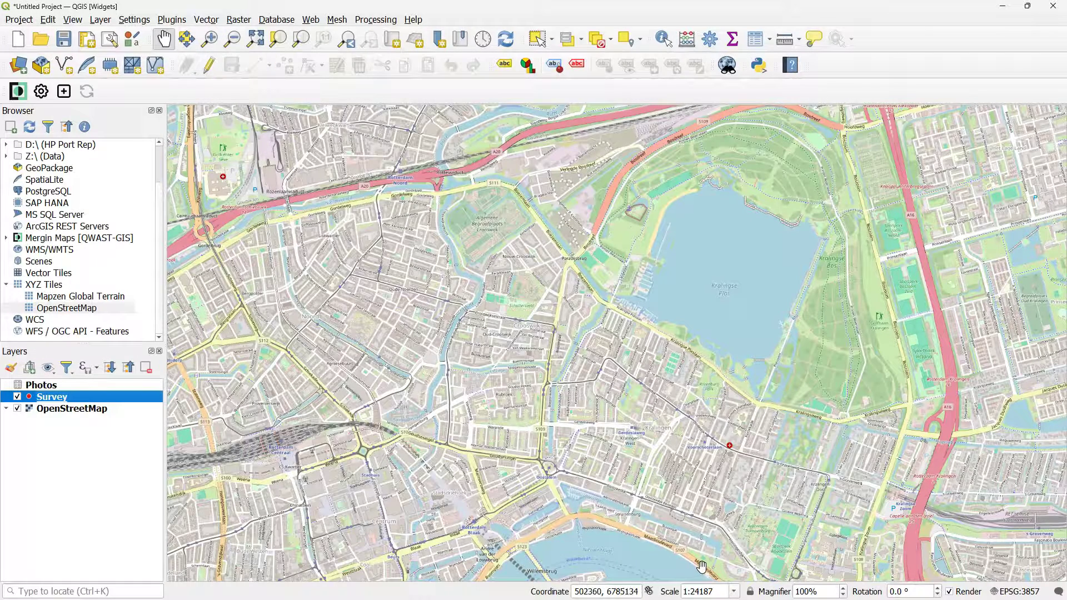
Add a project relation from Survey's unique-id (parent) to Photos' external_pk (child).
left_click(19, 19)
left_click(62, 278)
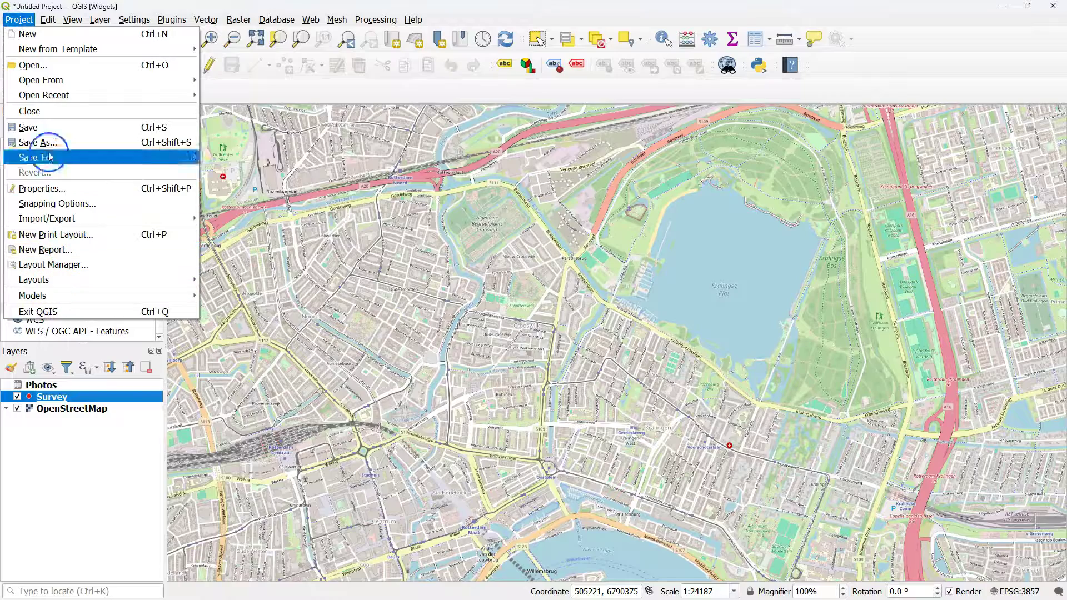
left_click(57, 190)
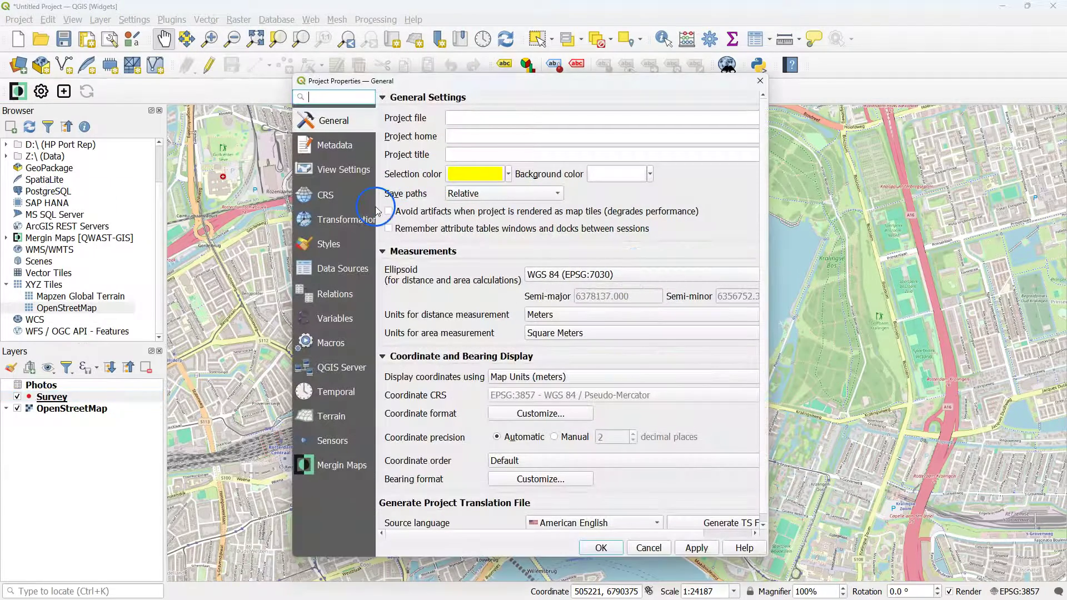
left_click(342, 299)
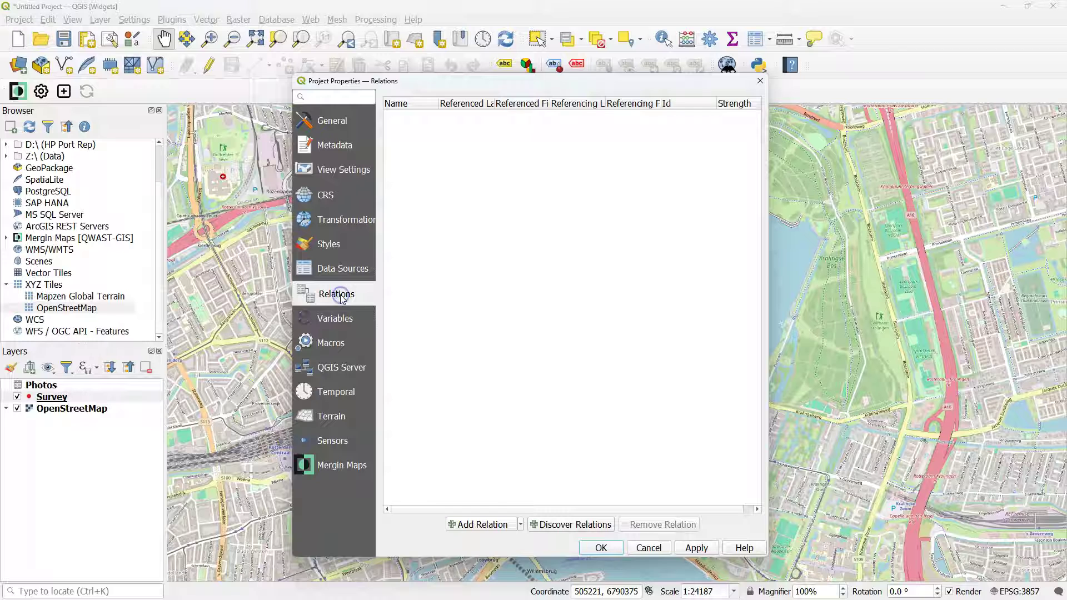
left_click(466, 527)
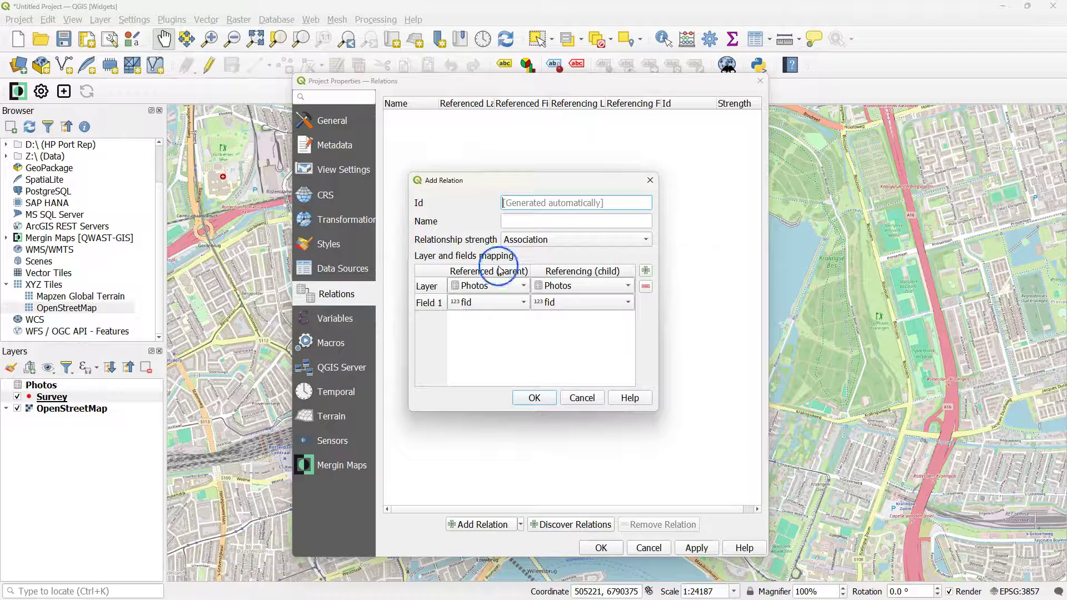
left_click(489, 285)
left_click(476, 302)
left_click(484, 302)
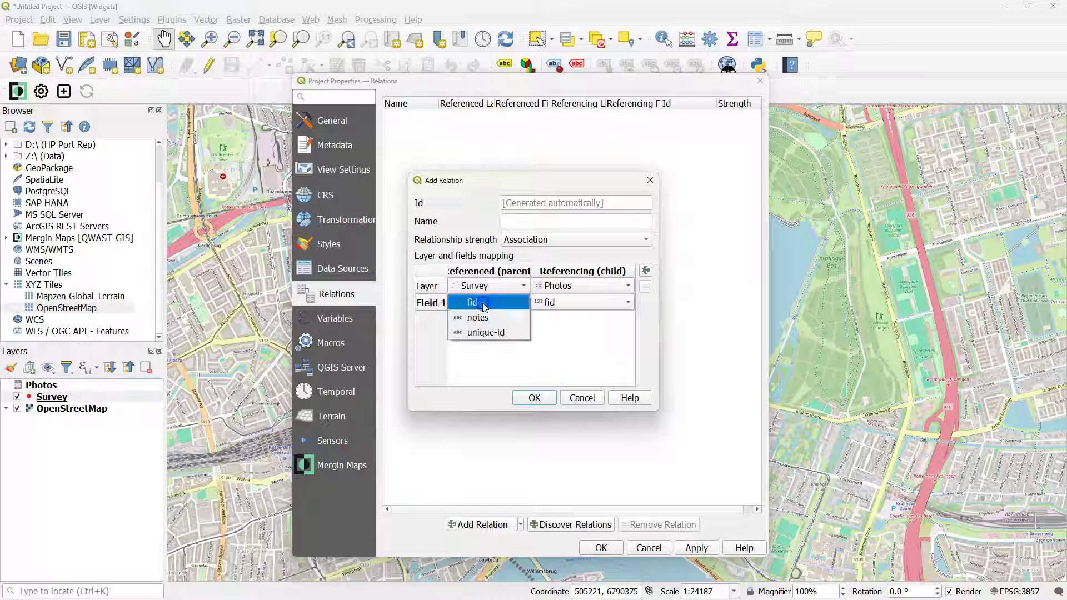
left_click(473, 333)
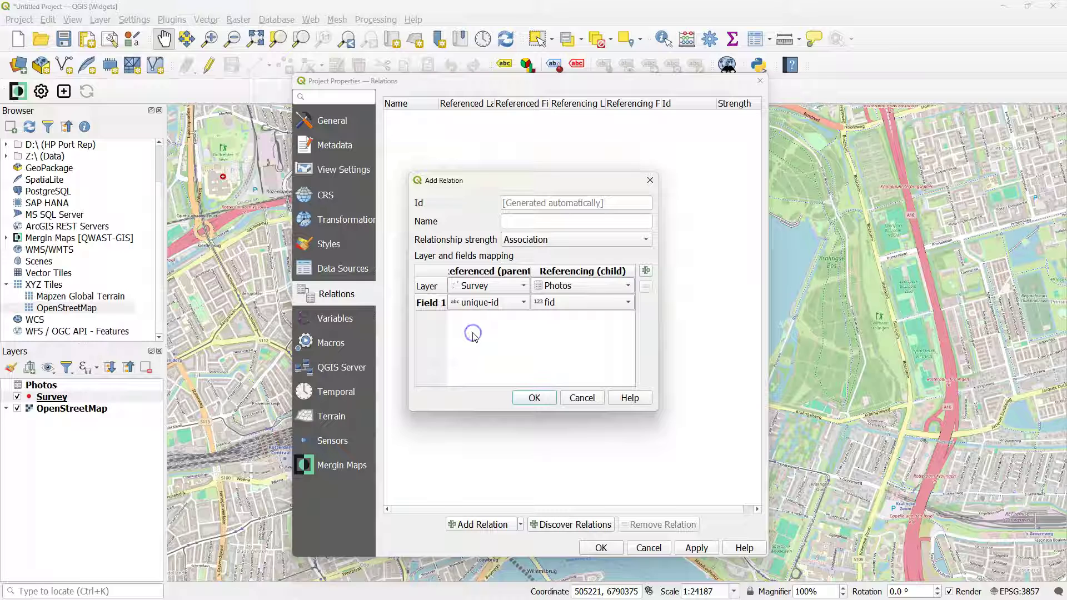
left_click(583, 306)
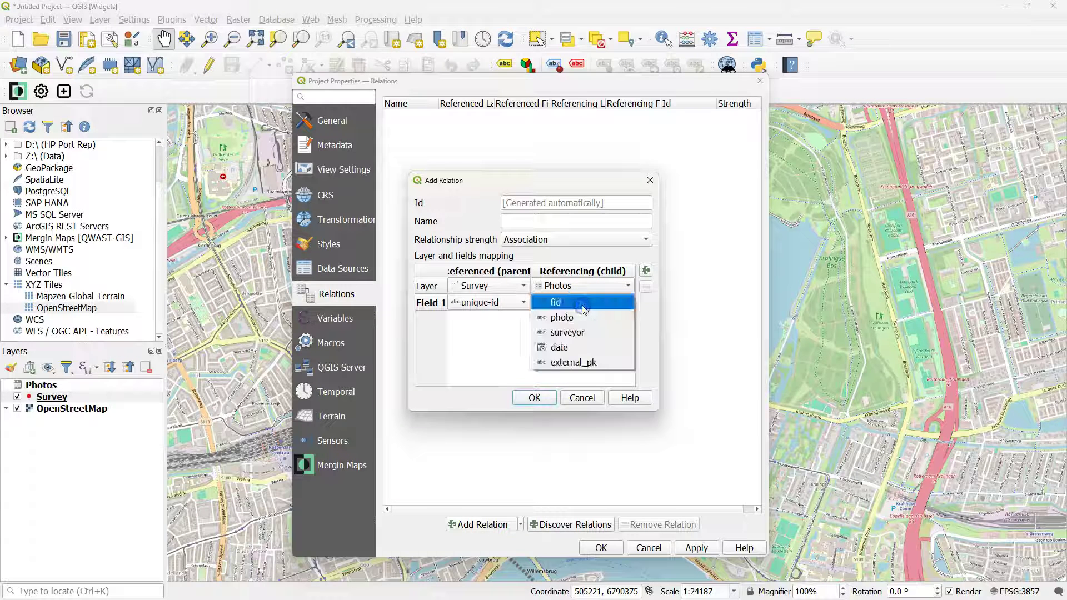
left_click(574, 363)
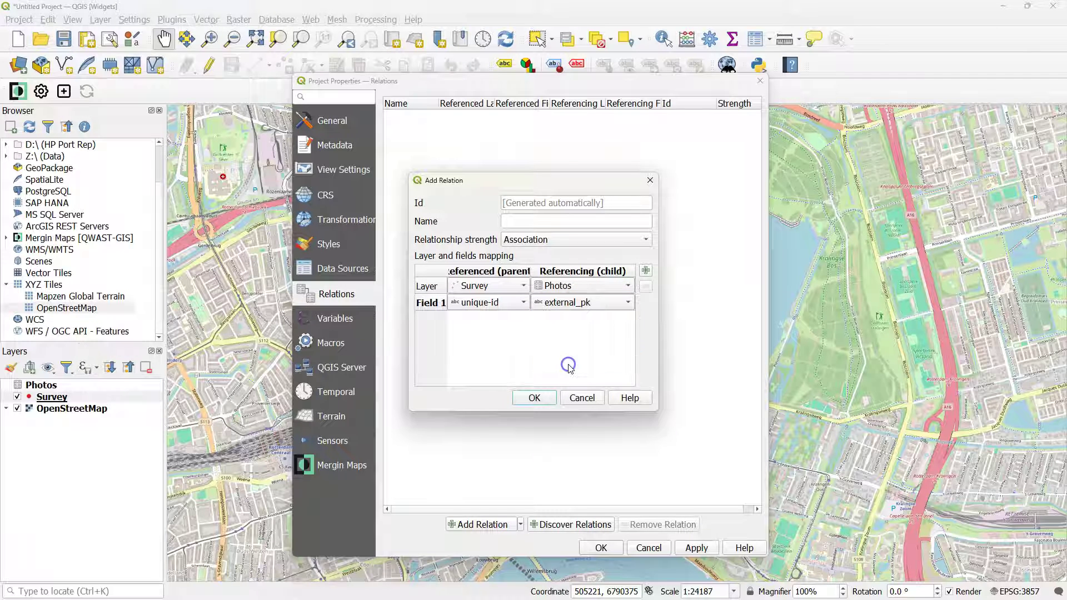
left_click(535, 398)
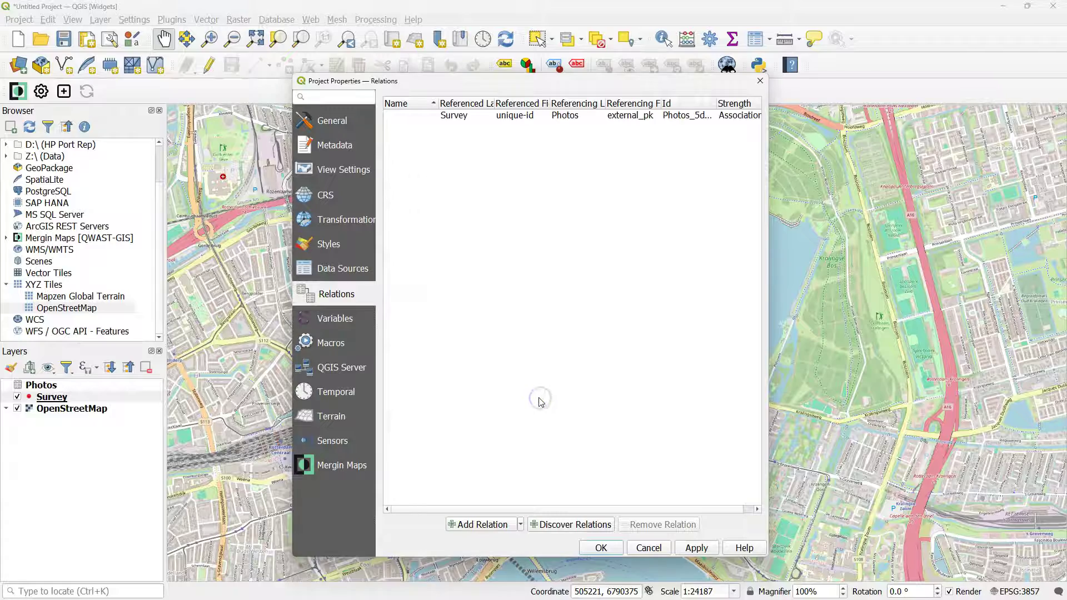
left_click(600, 548)
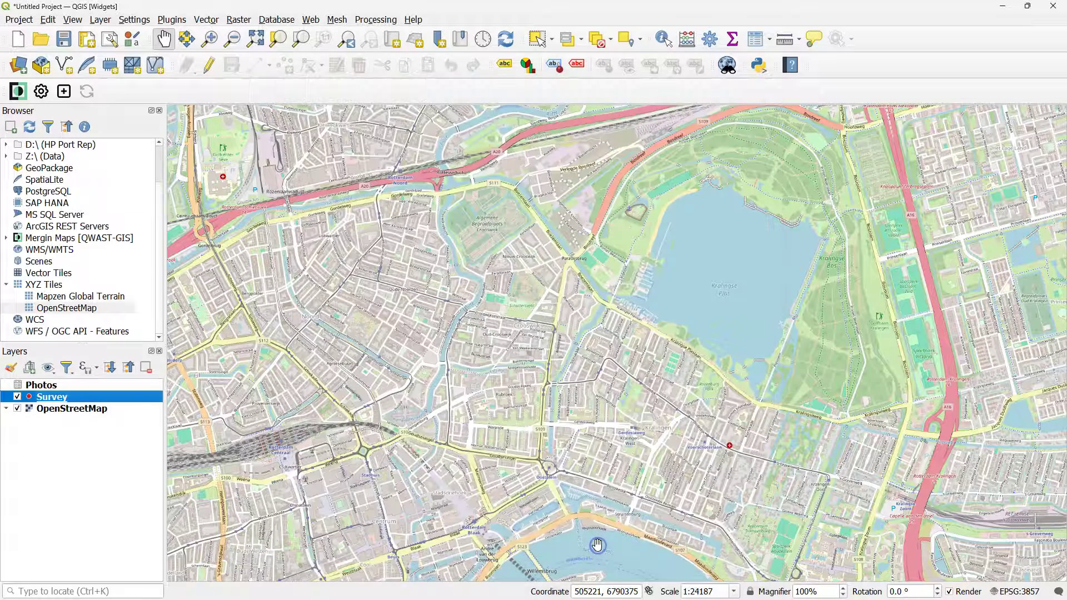
Hide the Photos layer's fid field in its attribute form.
right_click(46, 385)
left_click(85, 380)
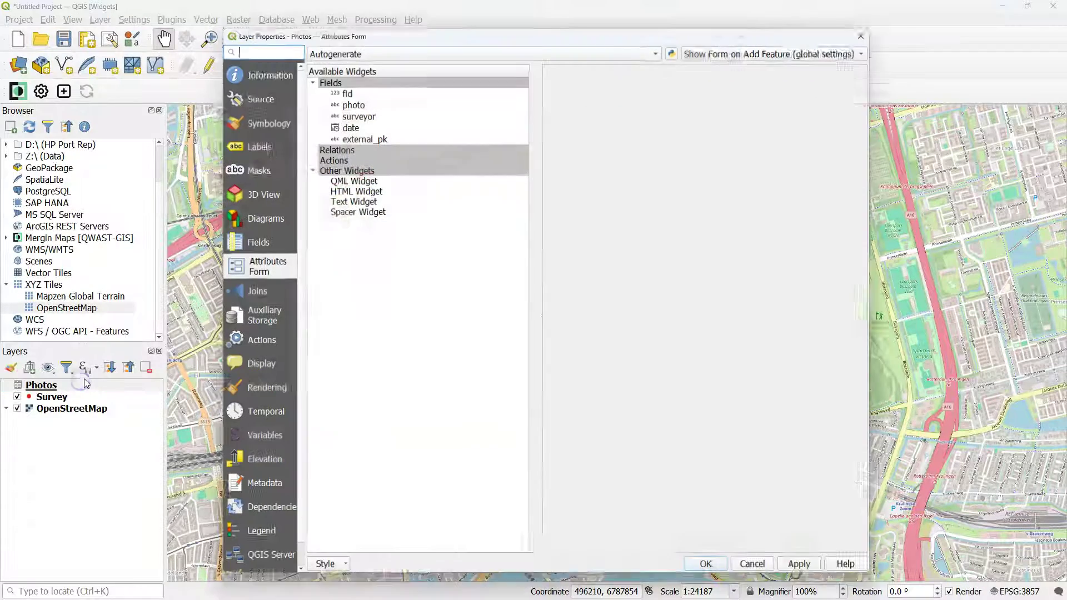
left_click(362, 135)
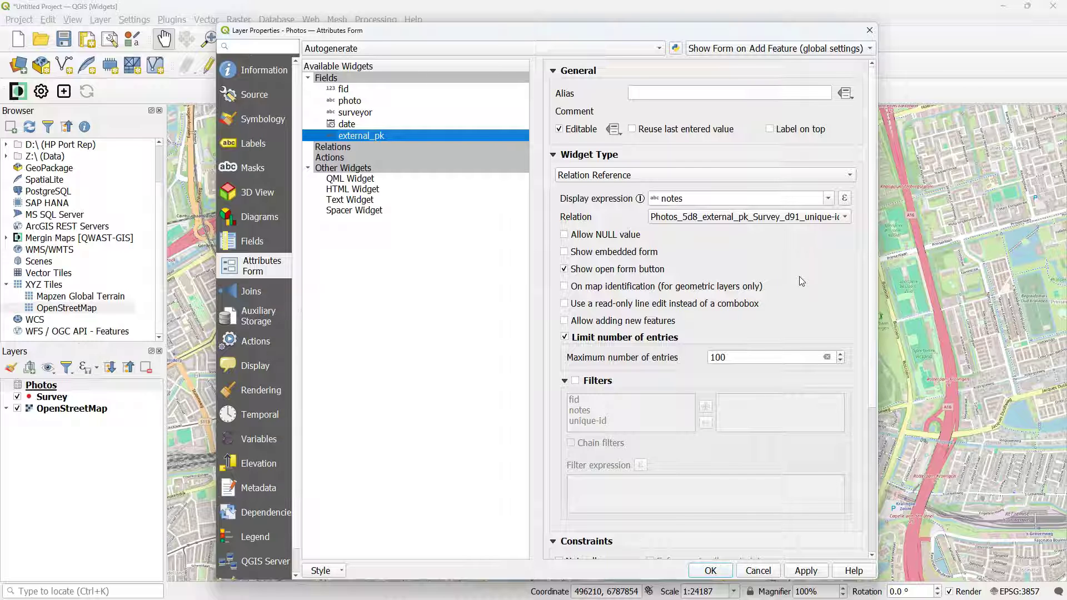
left_click(360, 89)
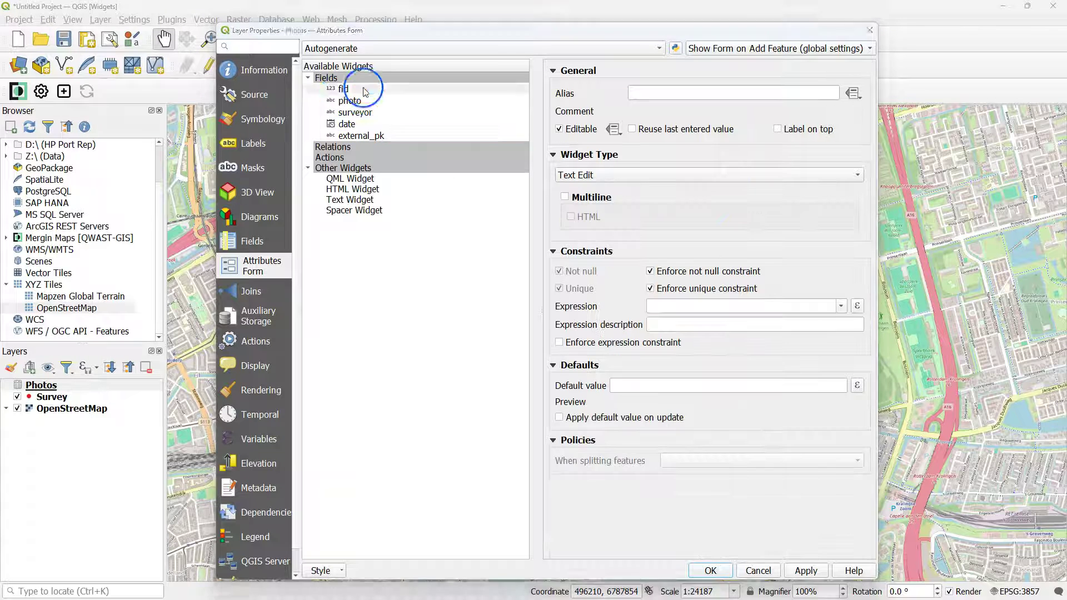
left_click(590, 175)
left_click(583, 129)
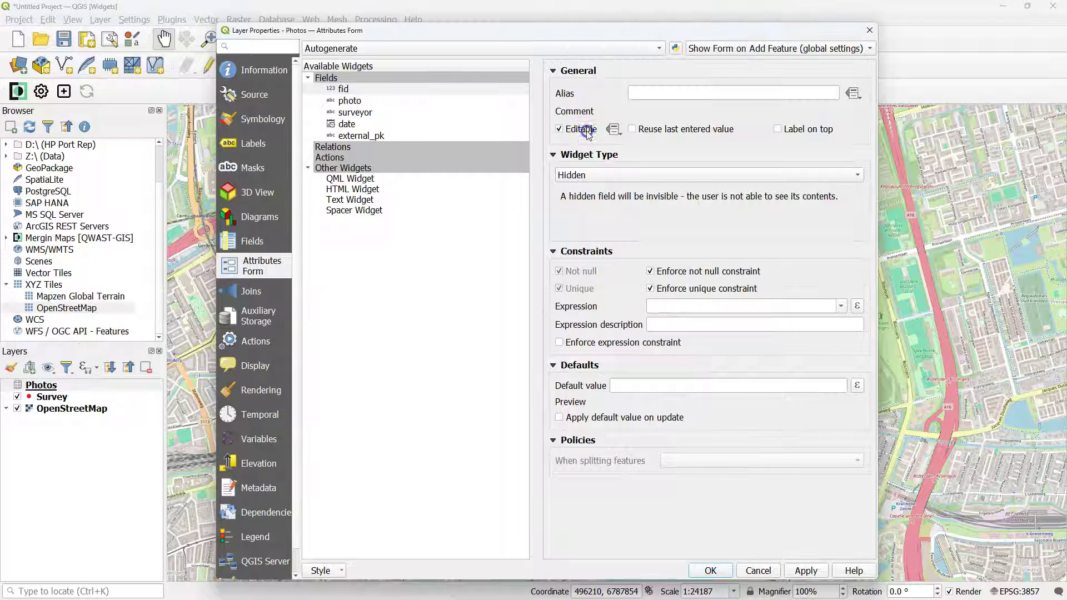
Make photo an Attachment with Relative to Project Path storage and Image preview.
left_click(367, 101)
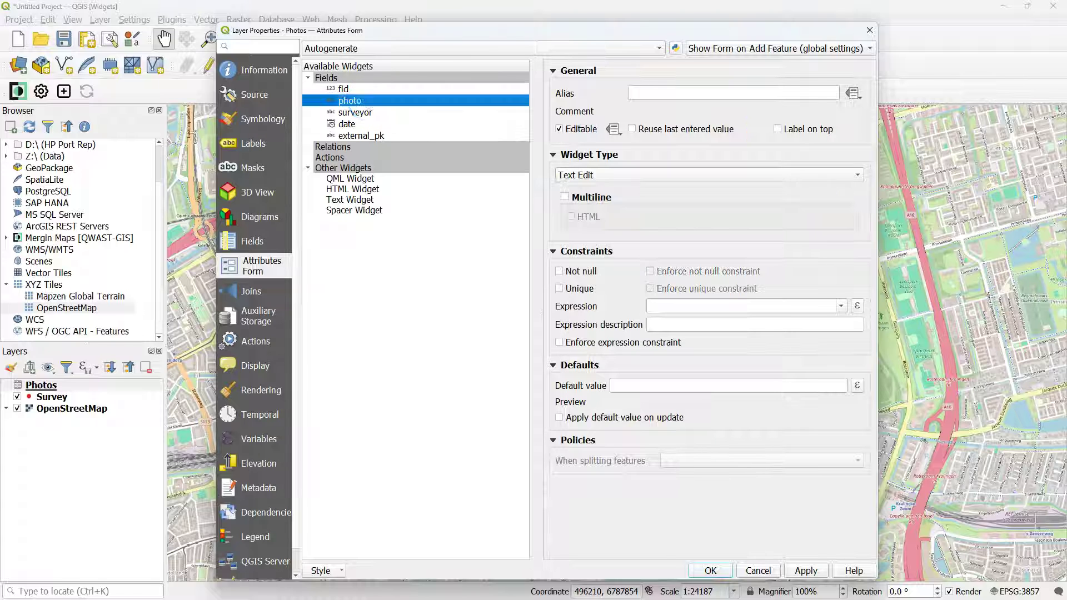
left_click(593, 175)
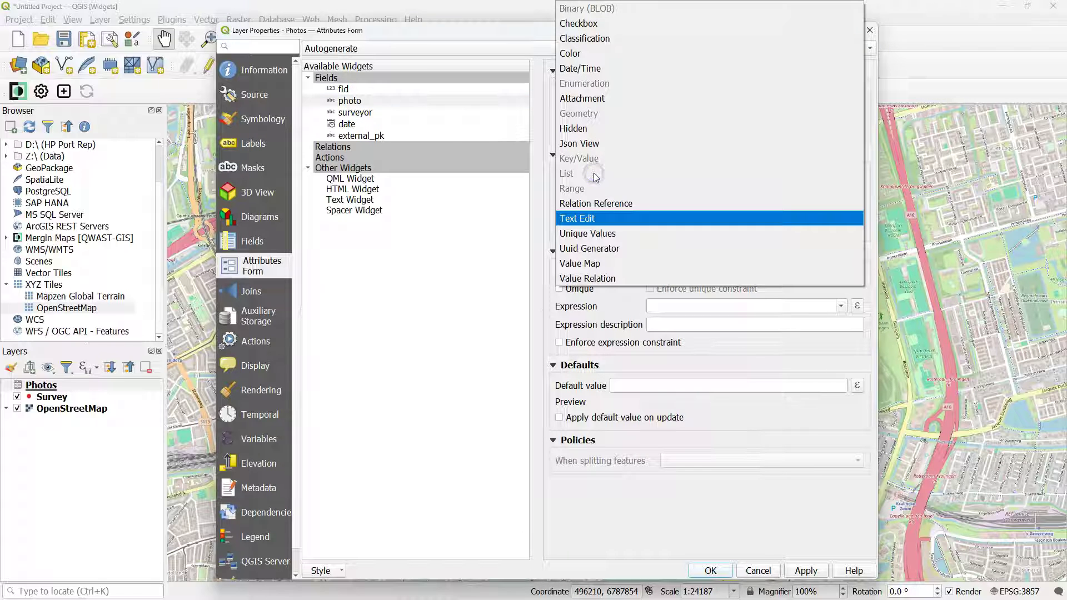
left_click(598, 100)
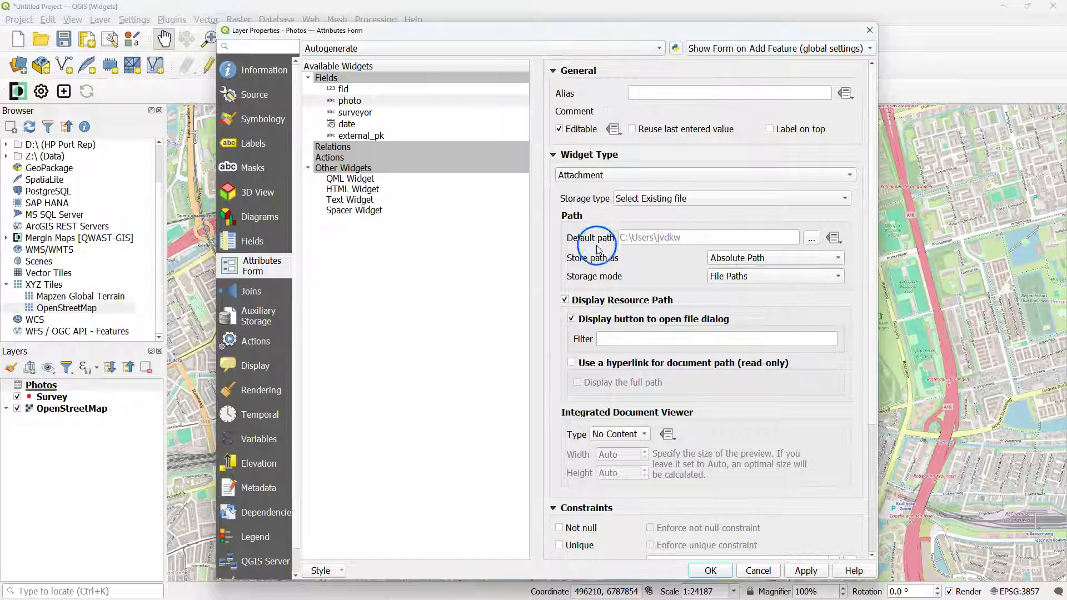
left_click(737, 260)
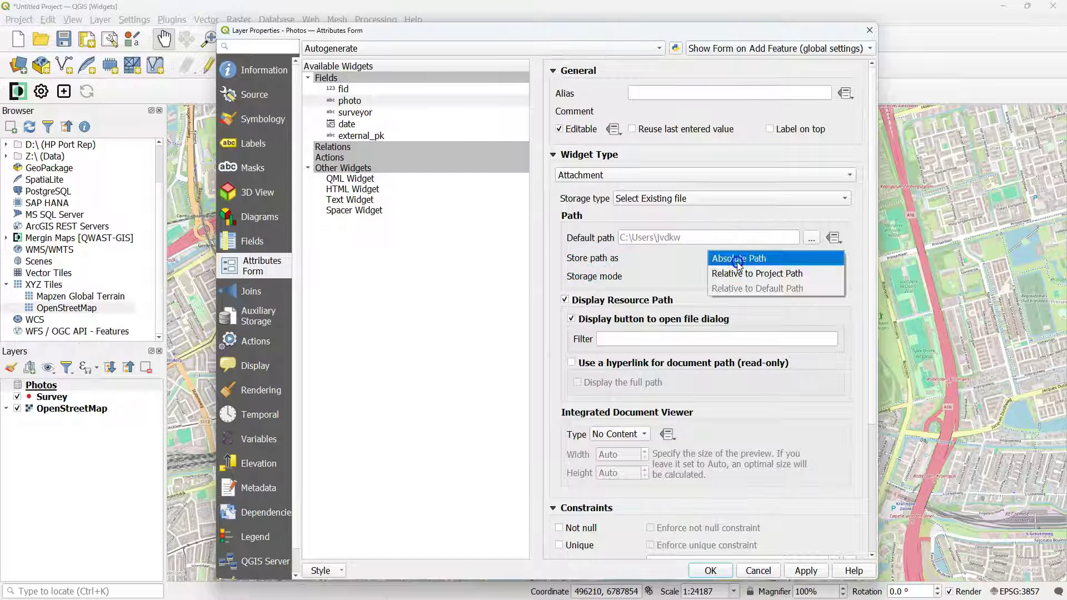
left_click(739, 274)
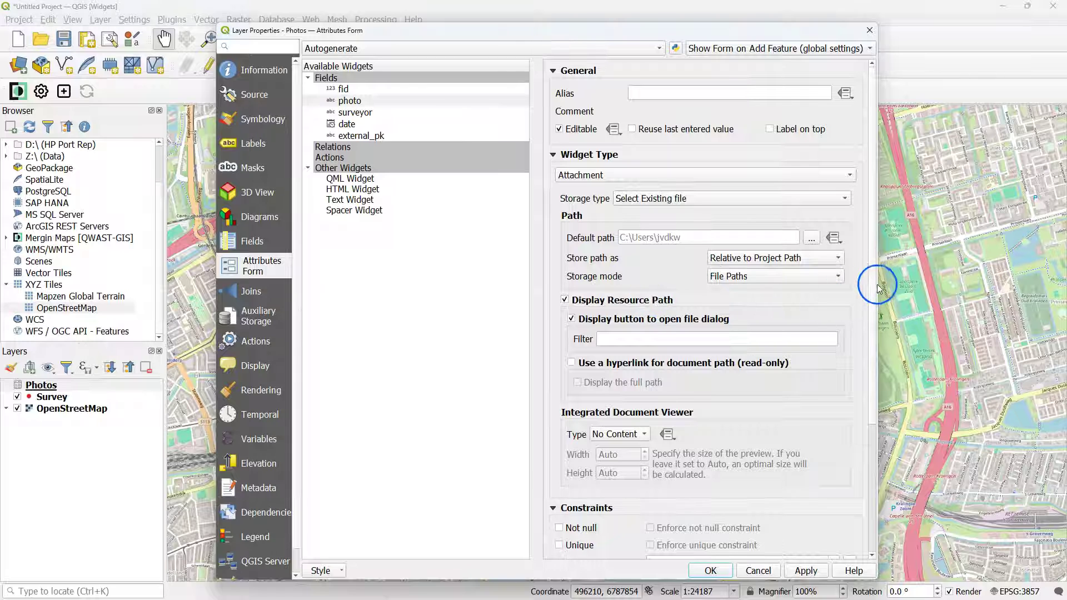
scroll(869, 298, "down", 3)
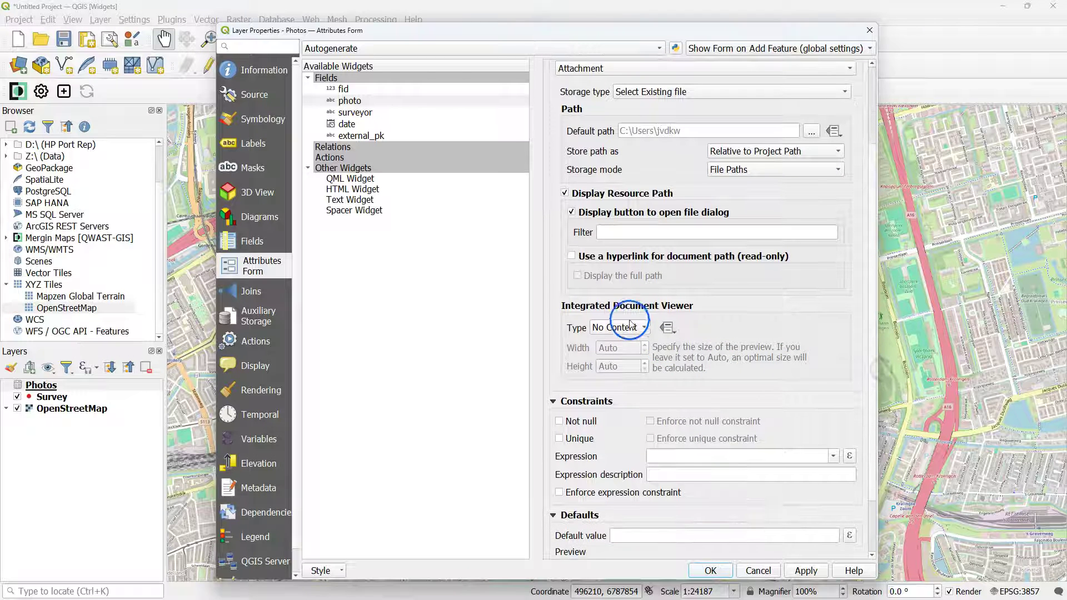
left_click(620, 327)
left_click(611, 341)
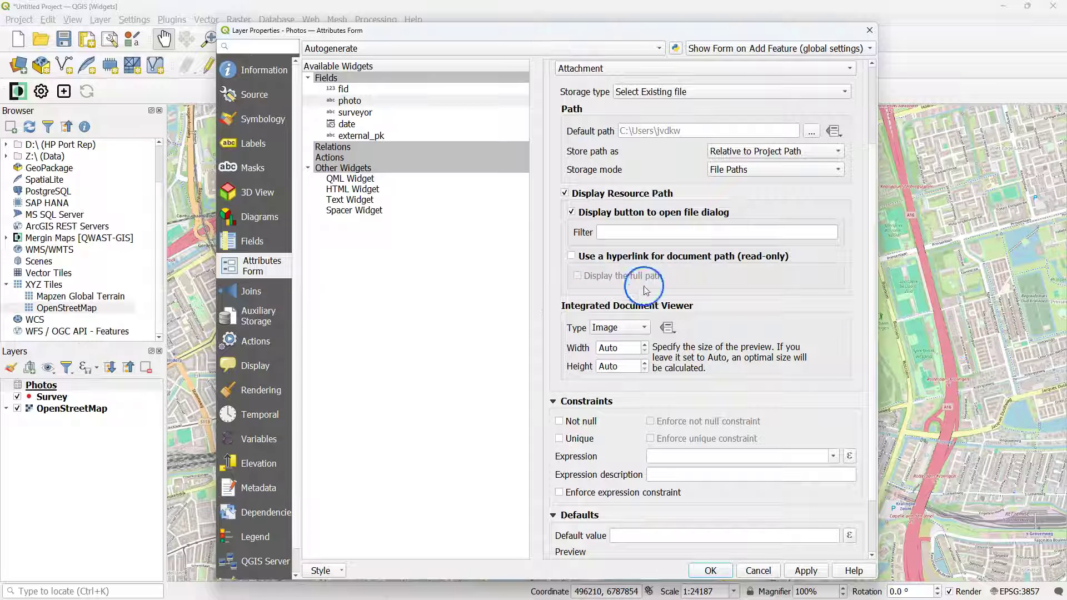
left_click(355, 114)
left_click(351, 101)
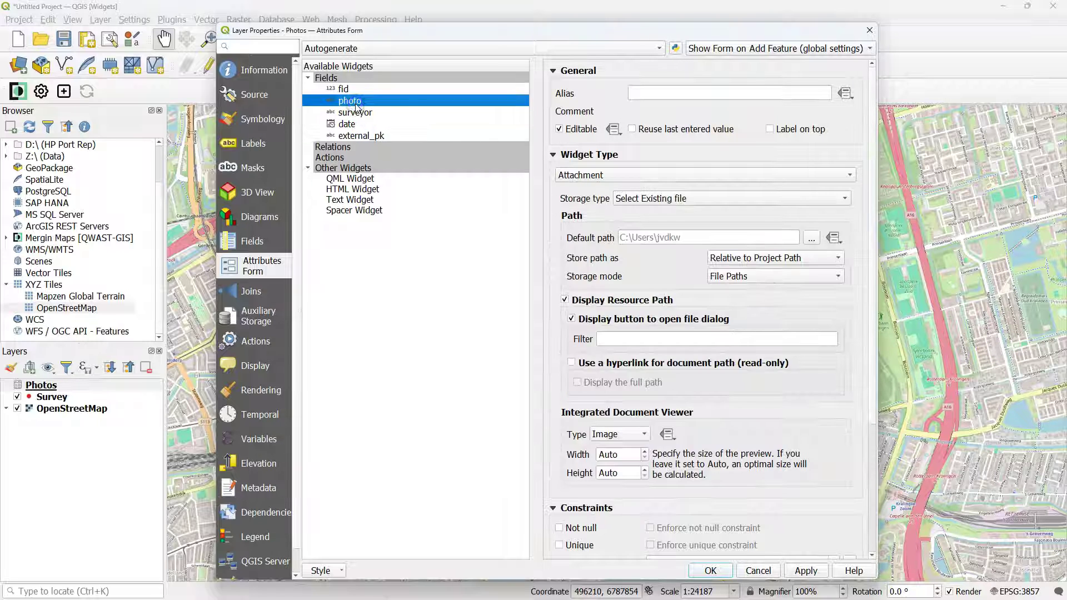
left_click(667, 93)
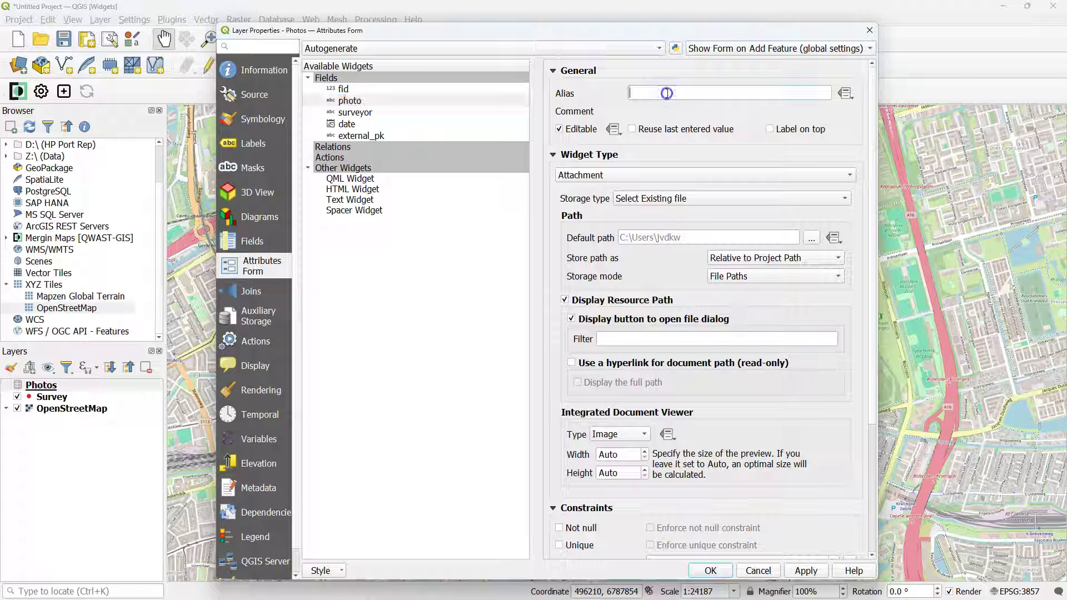
type("Photo")
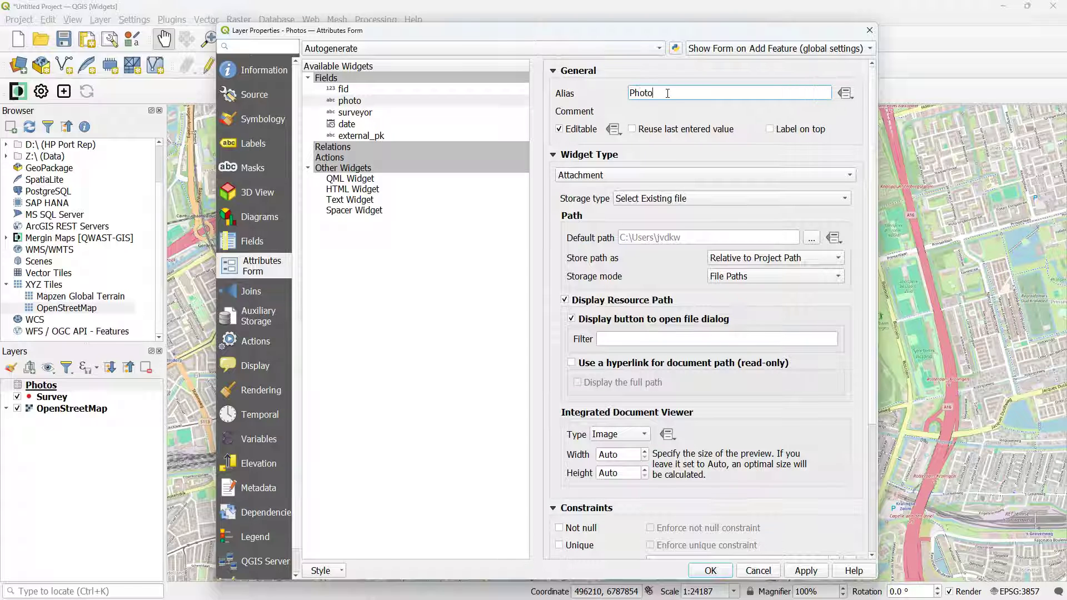
left_click(355, 113)
left_click(691, 92)
type("Surveyor")
left_click(632, 383)
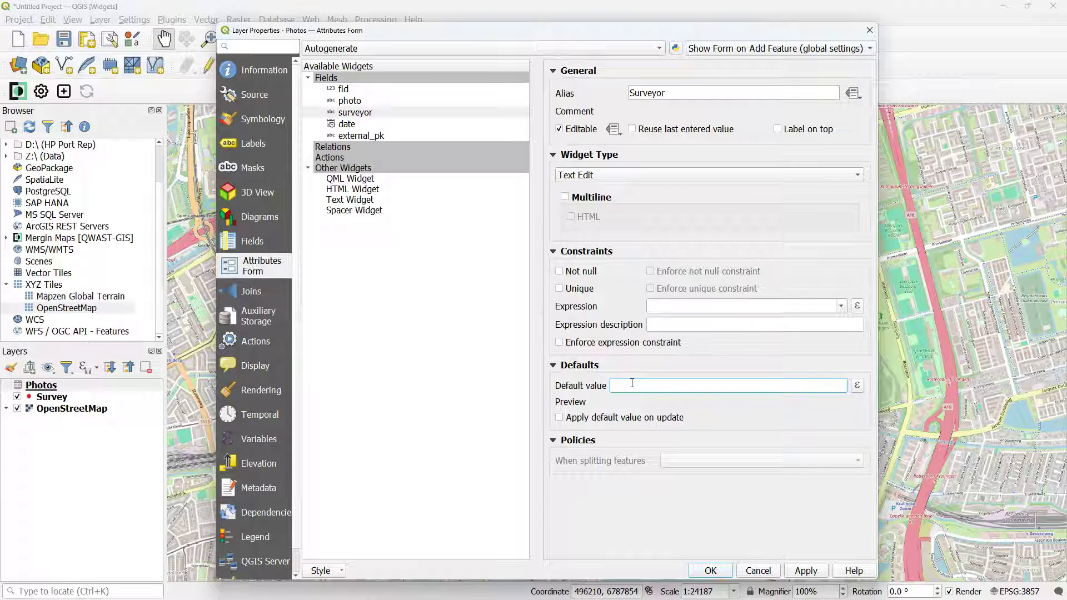
type("@mergin_username")
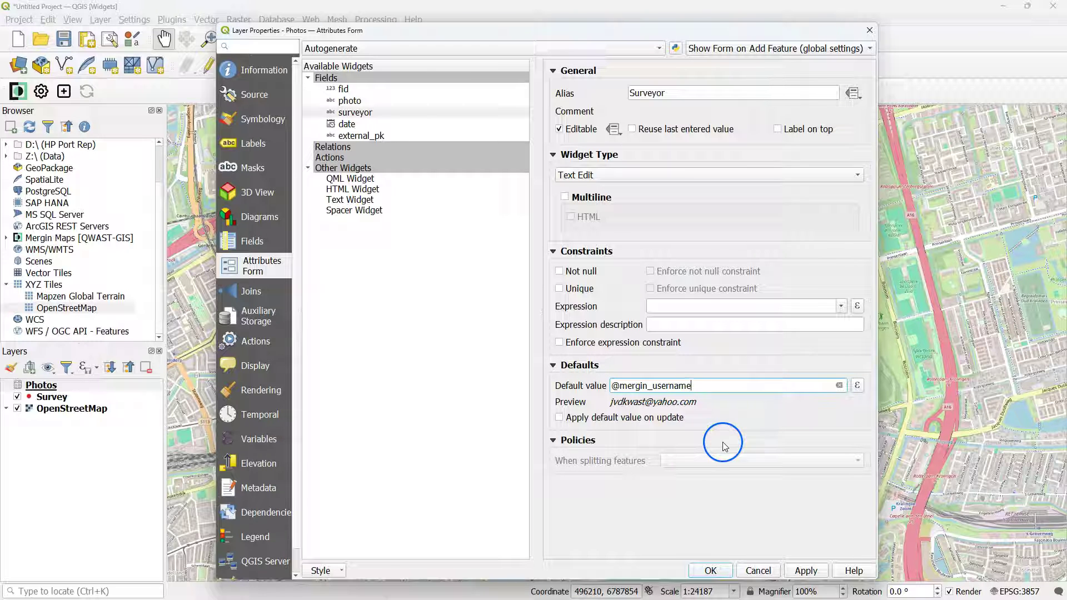
Give the date field the default value now().
left_click(347, 125)
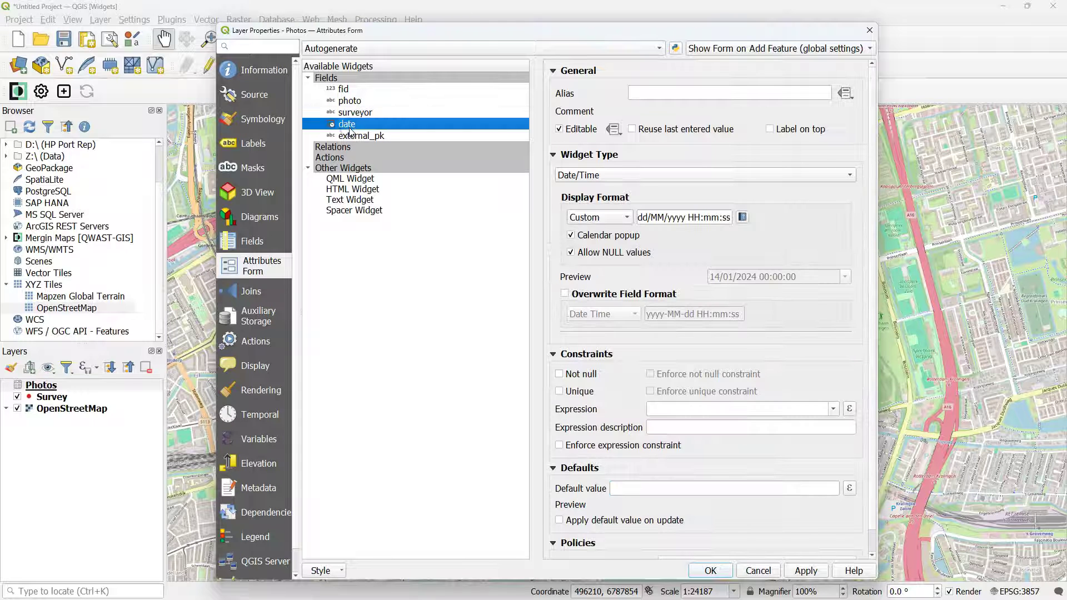
left_click(667, 491)
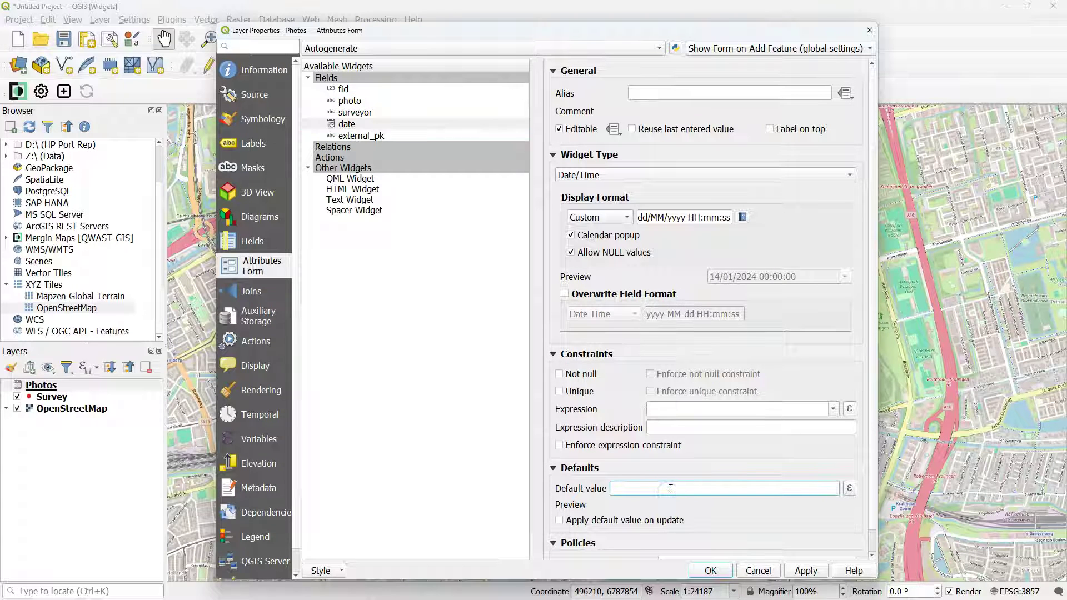
type("now()")
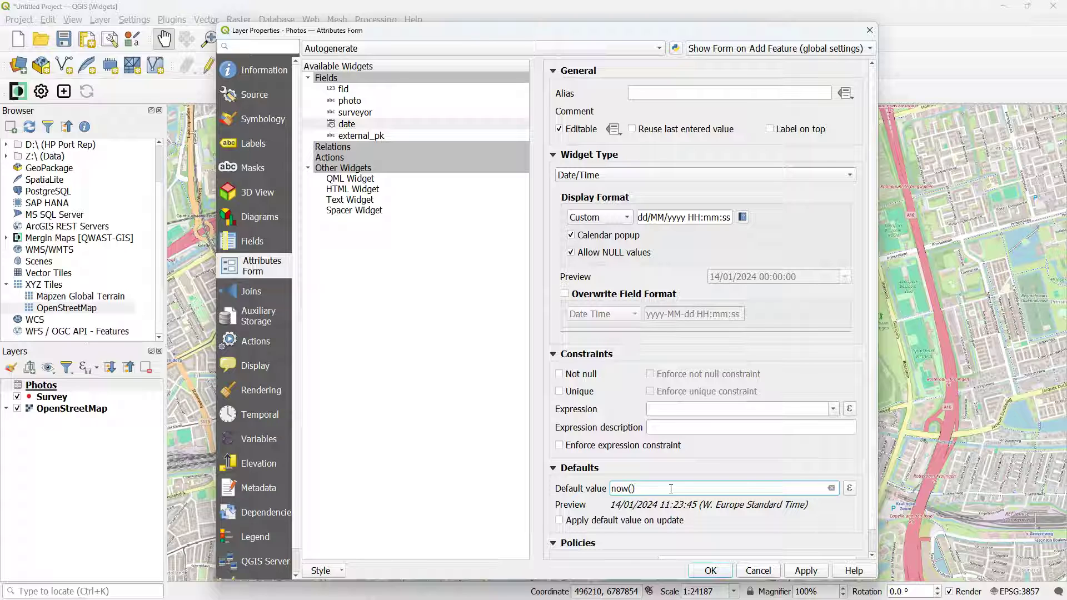
left_click(379, 136)
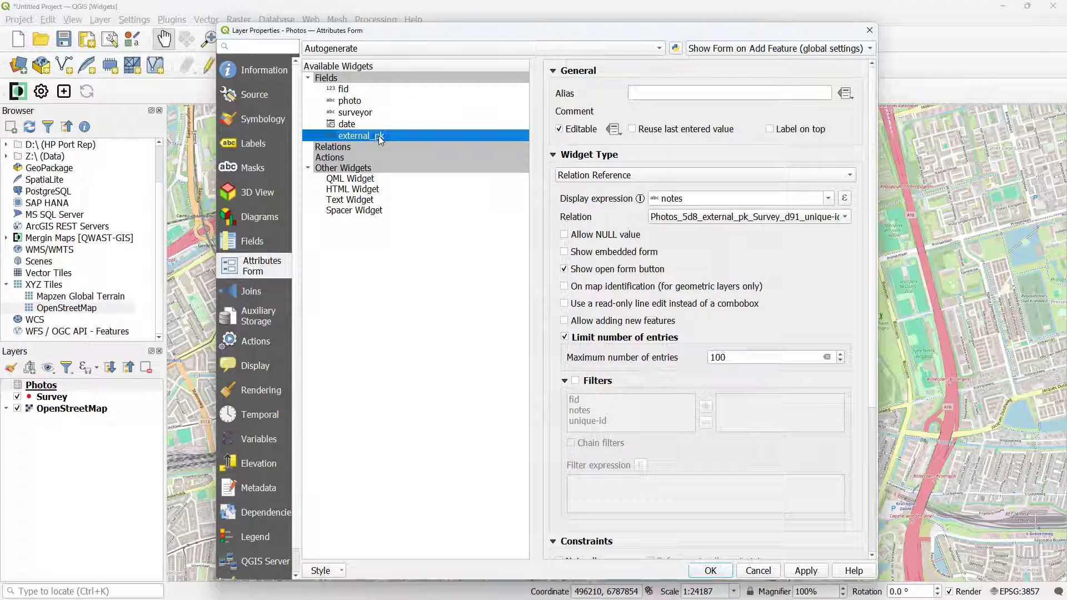
Apply the Photos form settings, then try a custom project full extent and cancel.
left_click(708, 570)
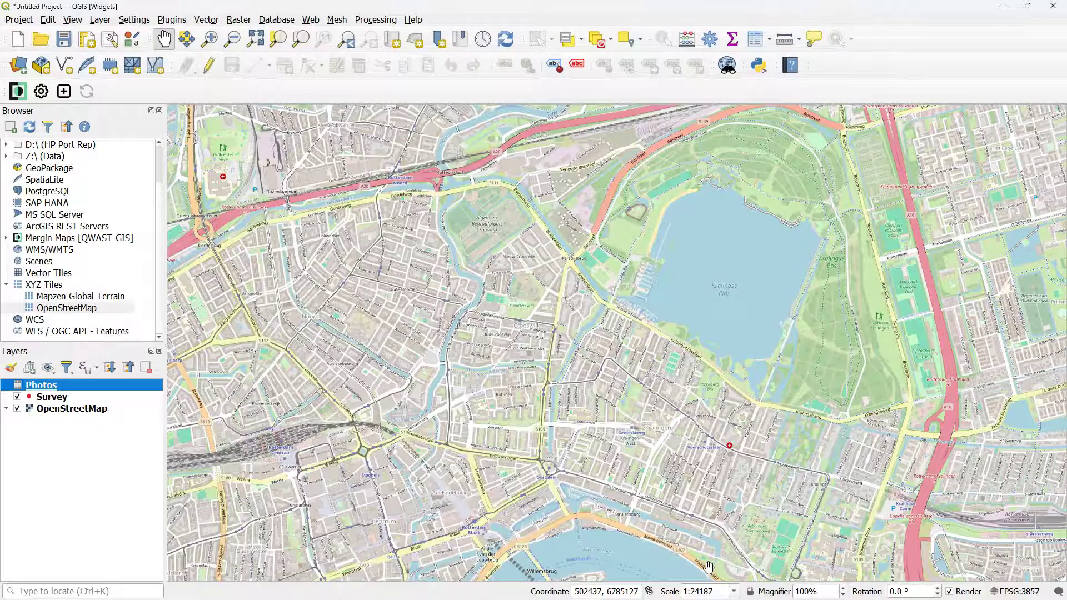
left_click(19, 20)
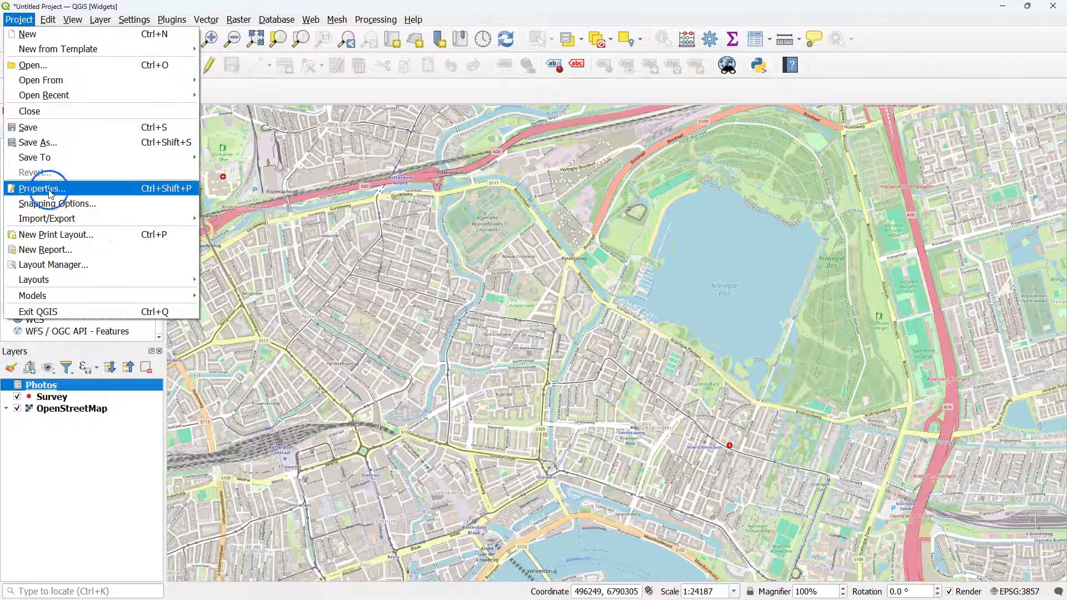
left_click(41, 188)
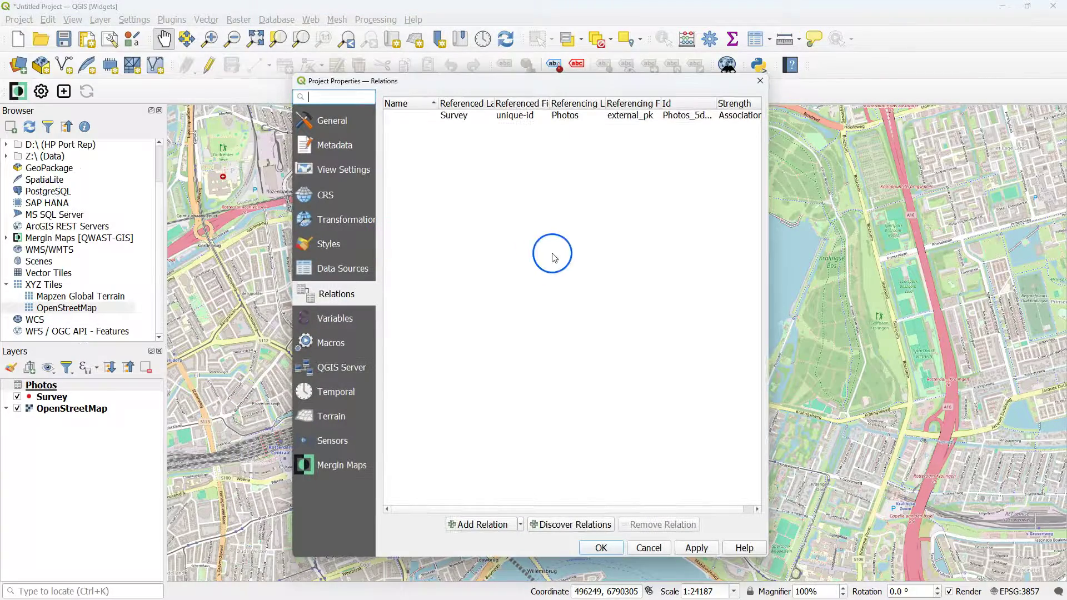
left_click(345, 168)
left_click(393, 406)
left_click(567, 503)
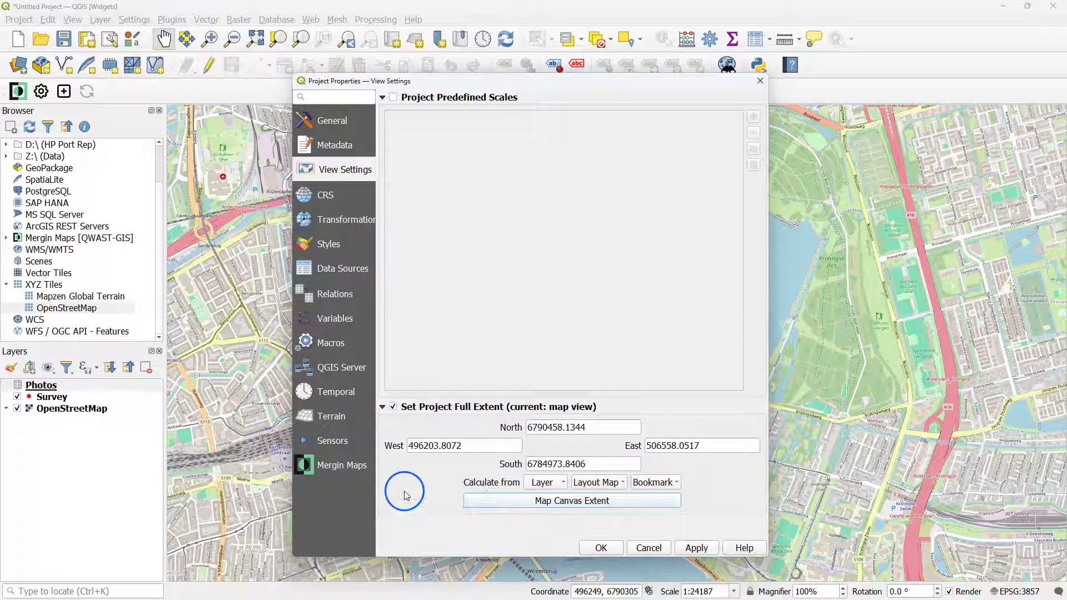
left_click(325, 471)
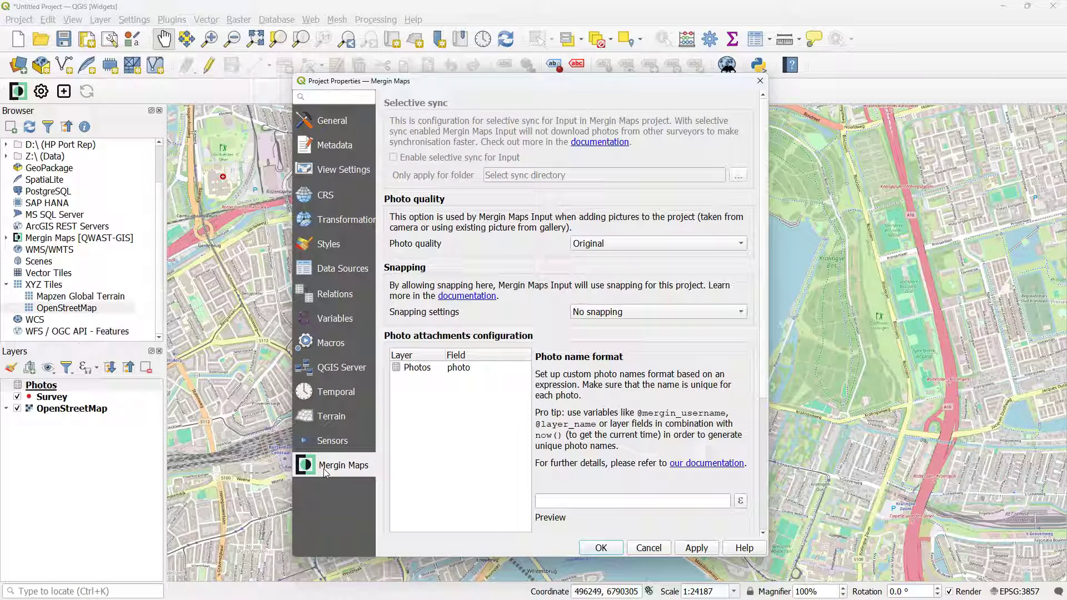
left_click(648, 546)
Save the QGIS project as 'photosurveydemo' in the photosurveydemo folder on the Data drive.
left_click(19, 20)
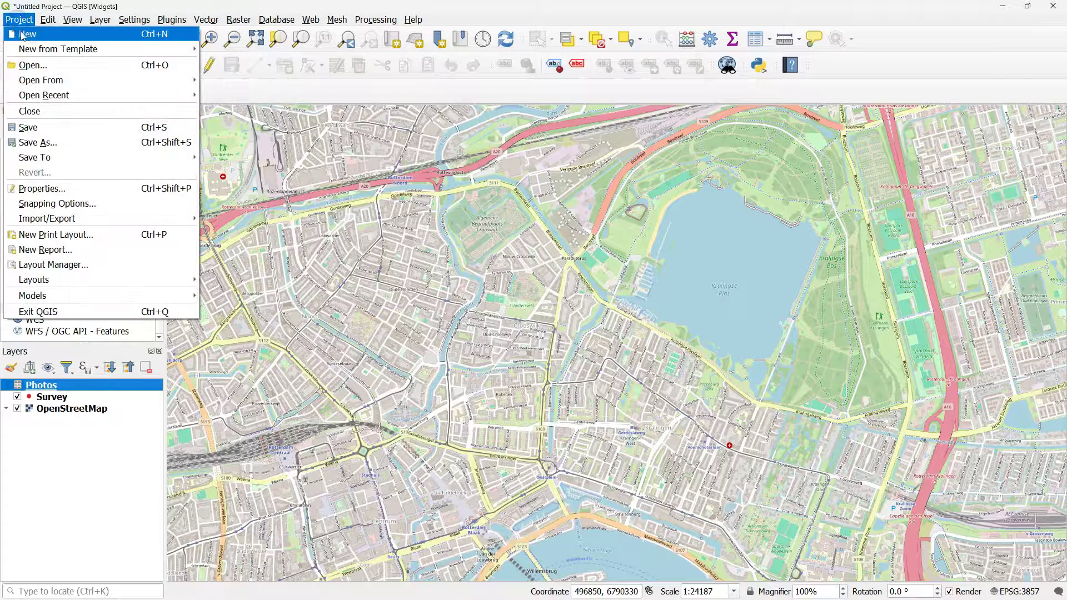
left_click(36, 142)
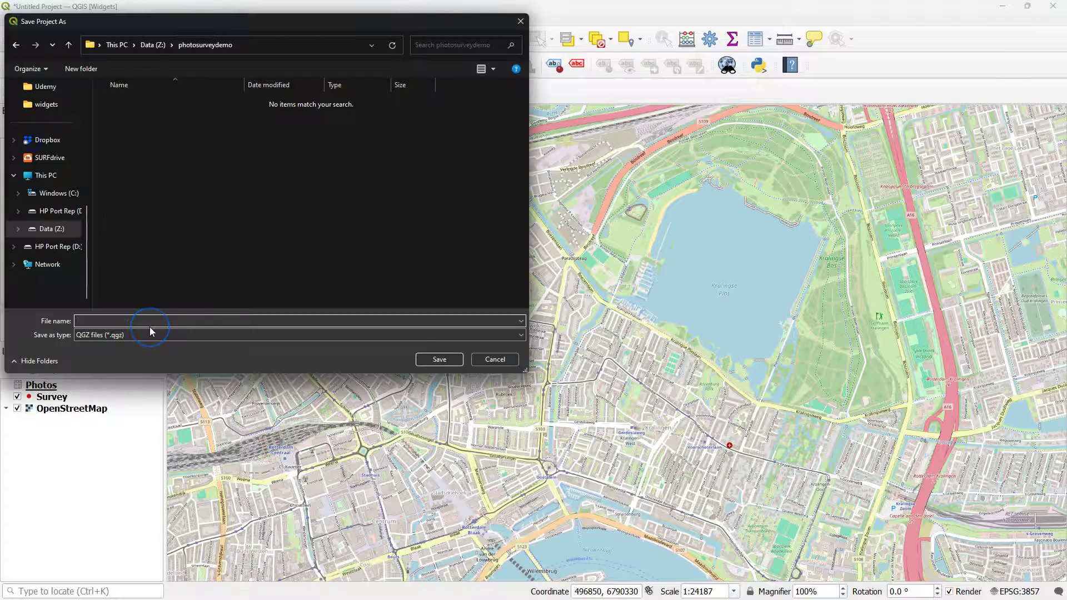
type("photosurveydemo")
left_click(446, 361)
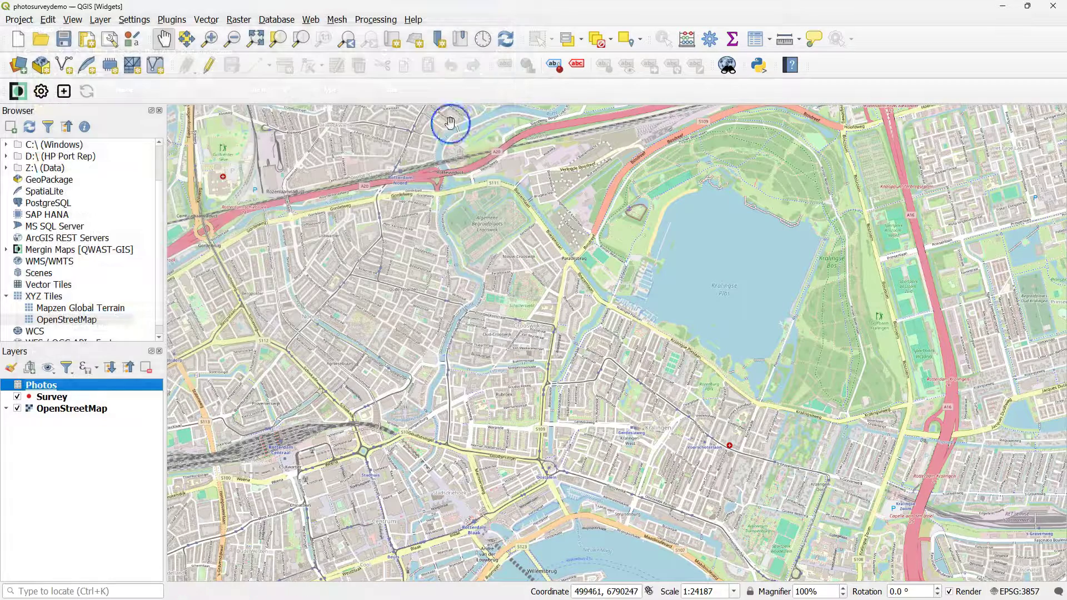
Package the current project as Mergin Maps project 'photosurveydemo' and upload it to the QWAST-GIS workspace.
left_click(62, 91)
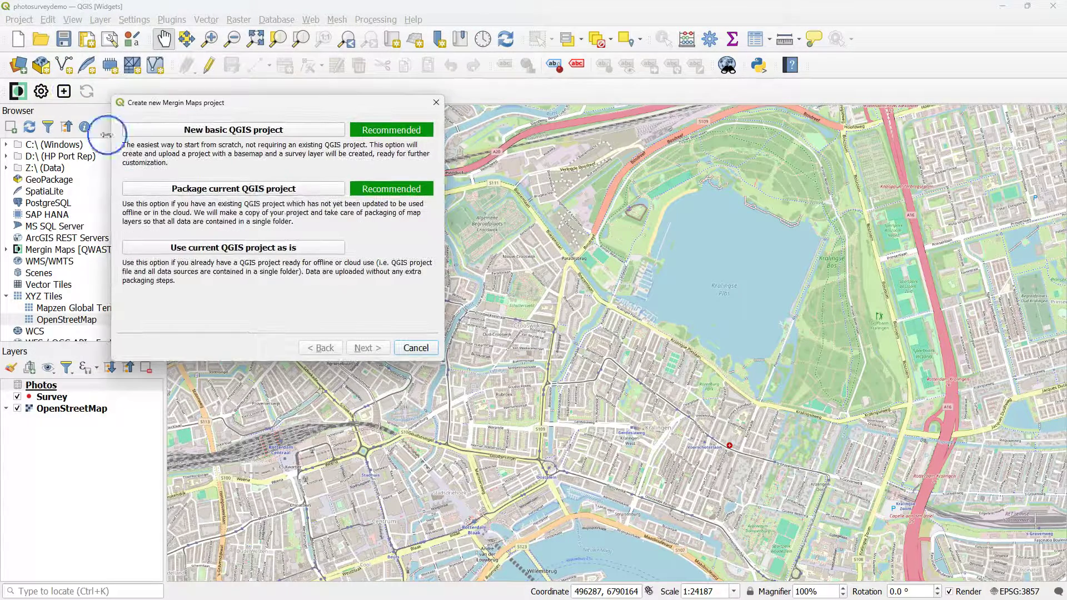
left_click(279, 189)
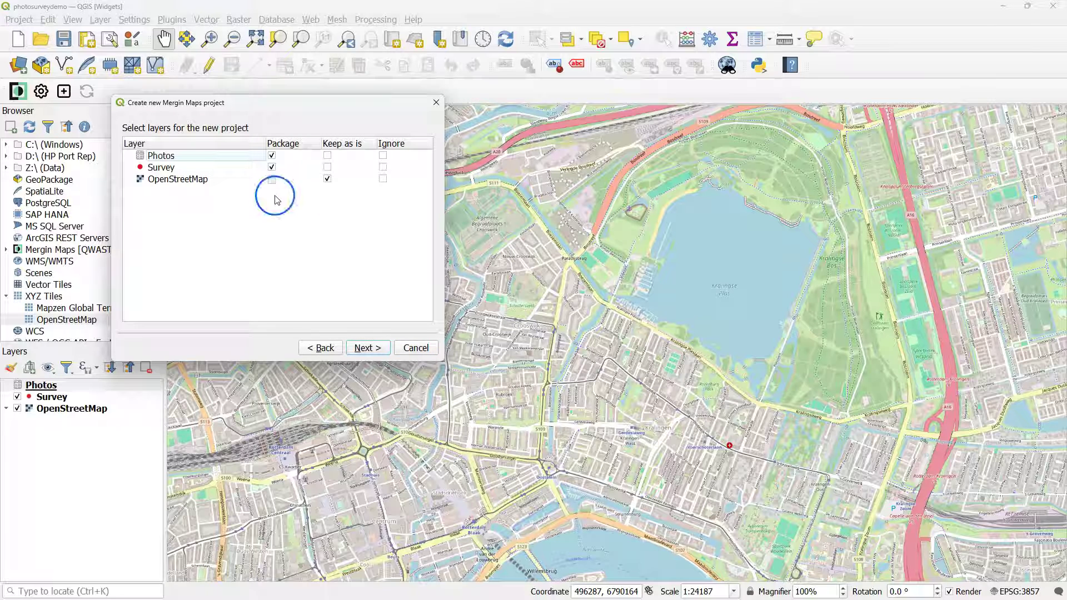
left_click(368, 348)
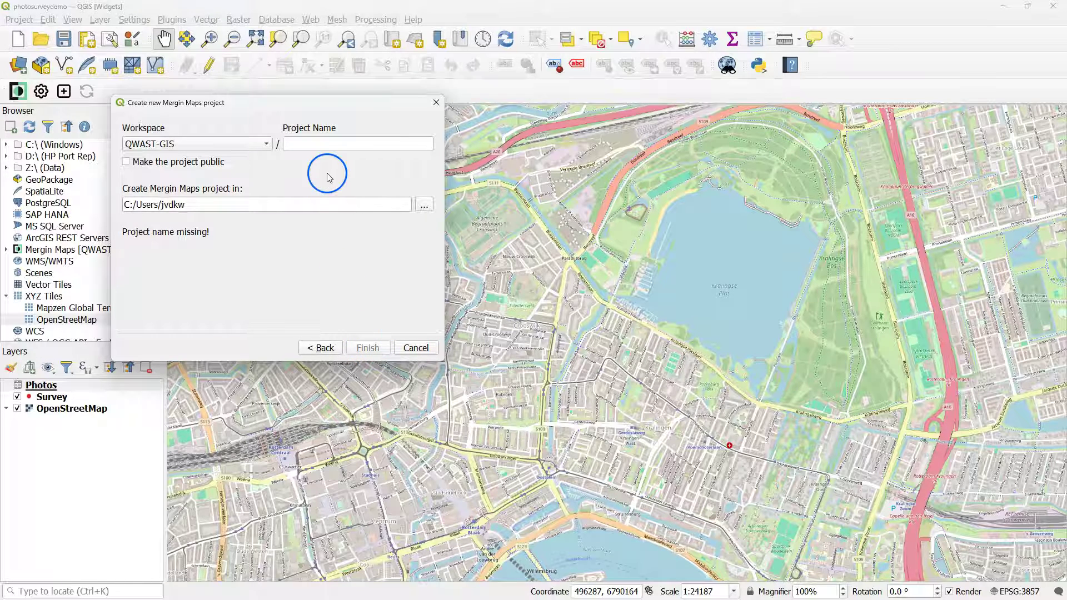
left_click(330, 146)
type("photos")
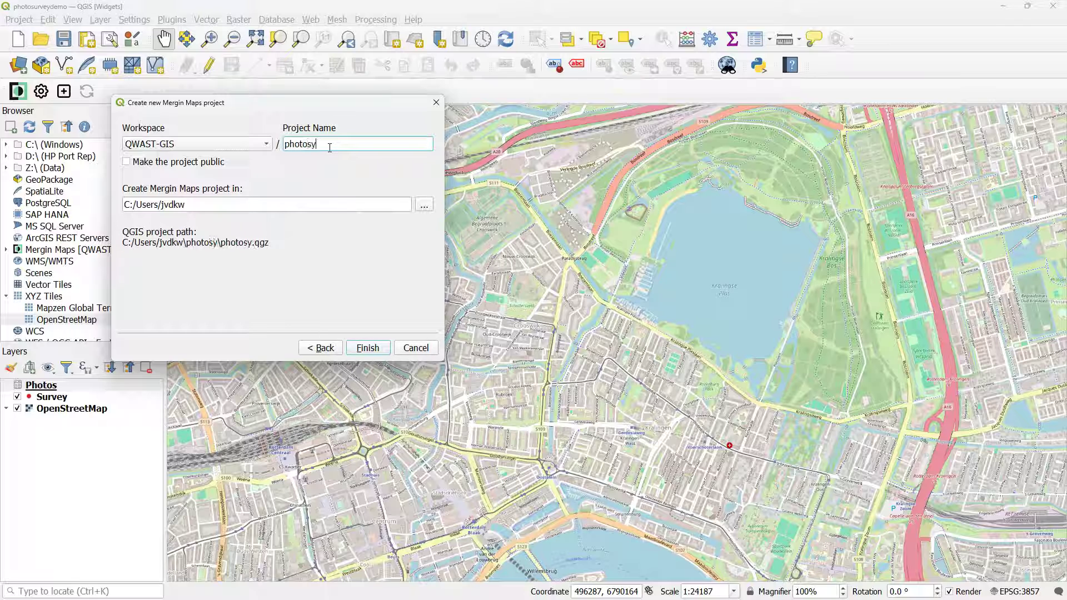
type("urveydemo")
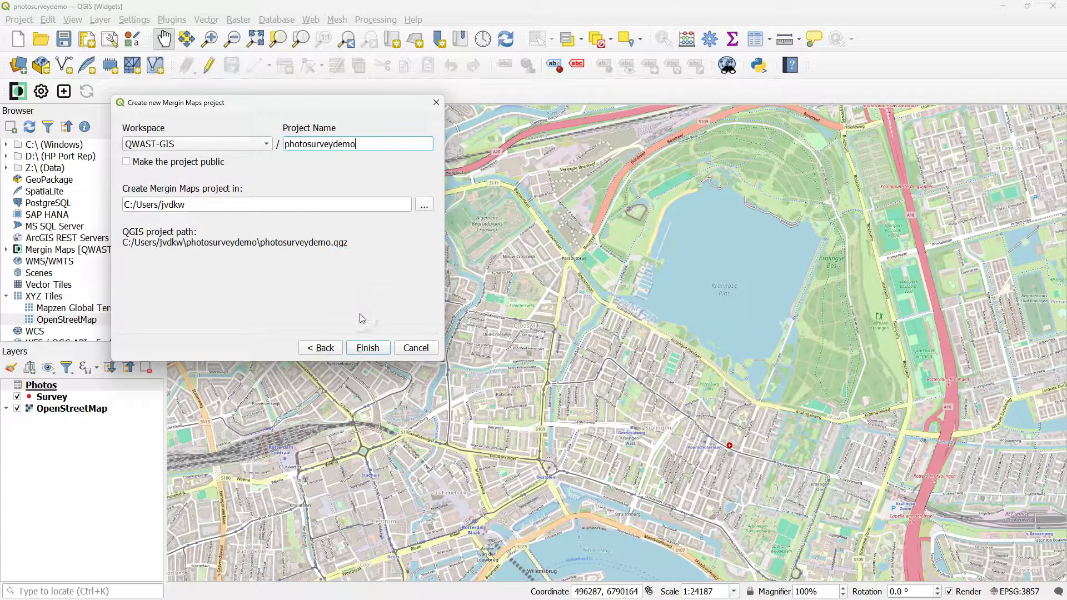
left_click(371, 347)
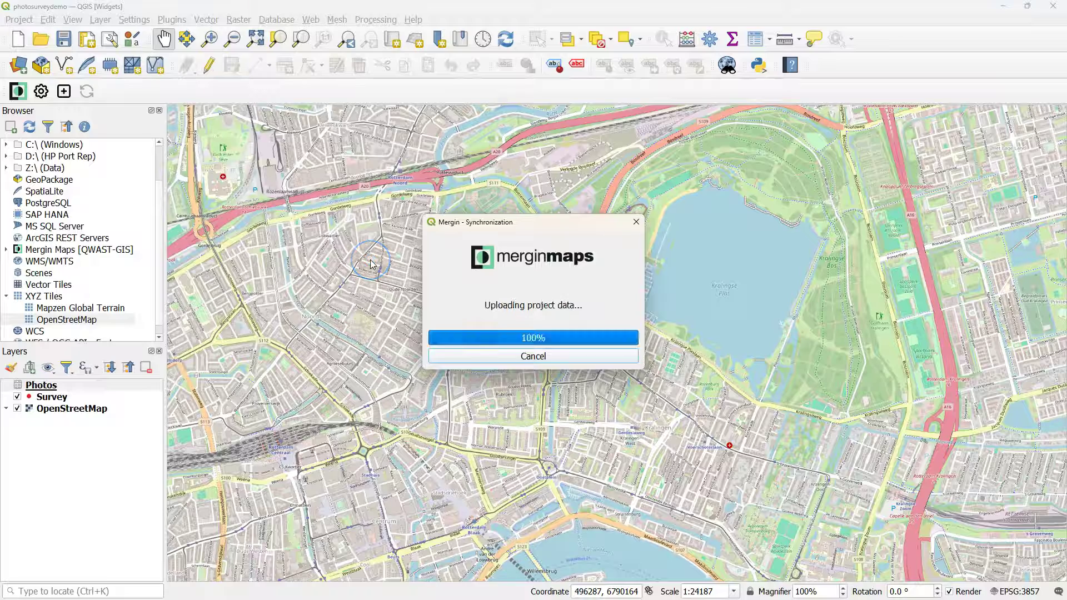
left_click(632, 311)
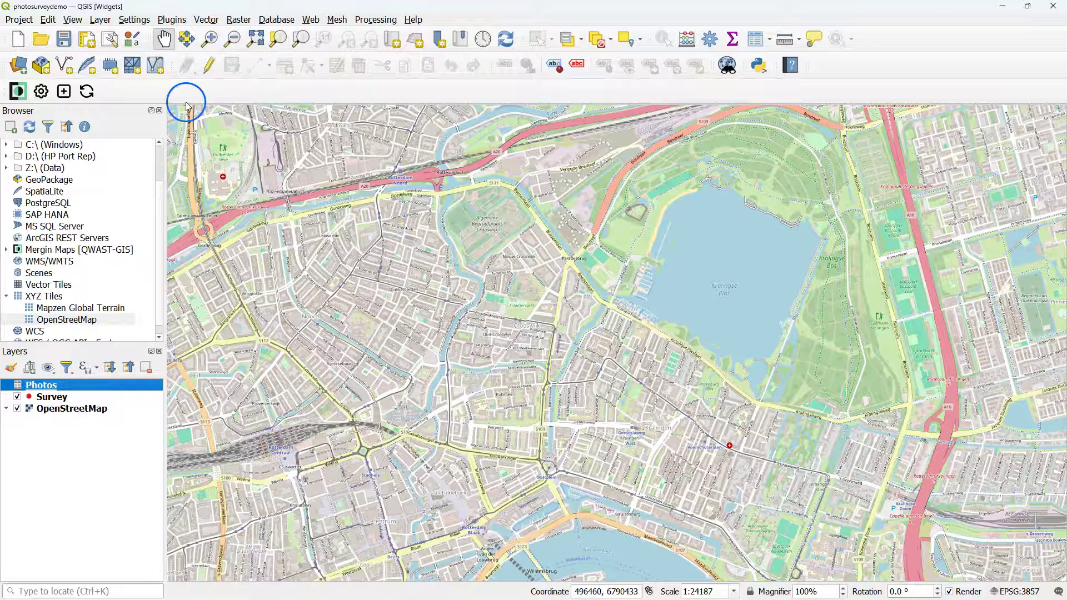
Enable selective sync for Input in the project's Mergin Maps properties.
left_click(19, 19)
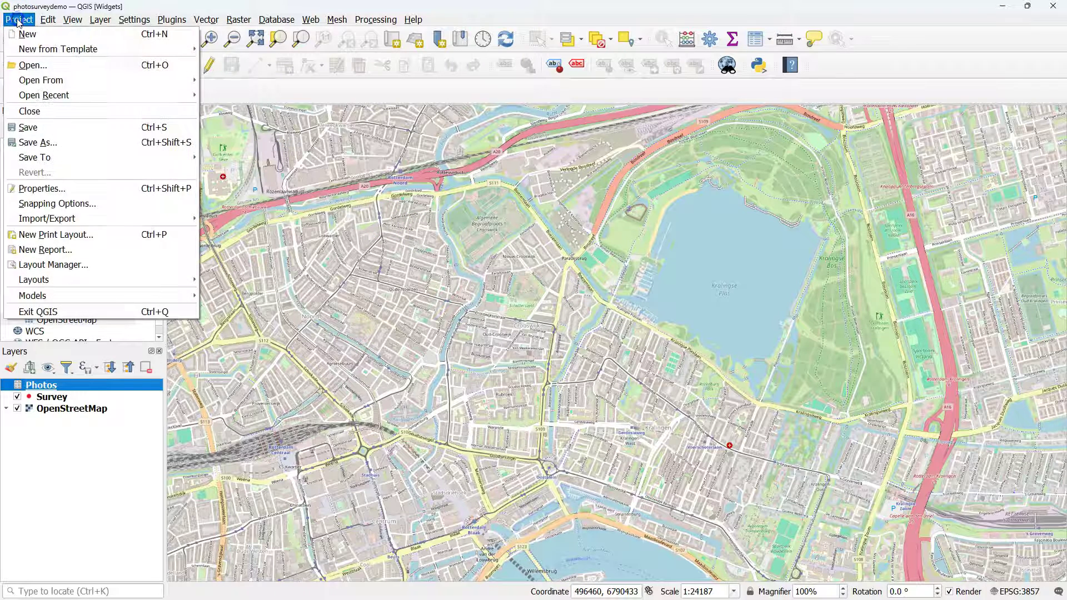
left_click(42, 190)
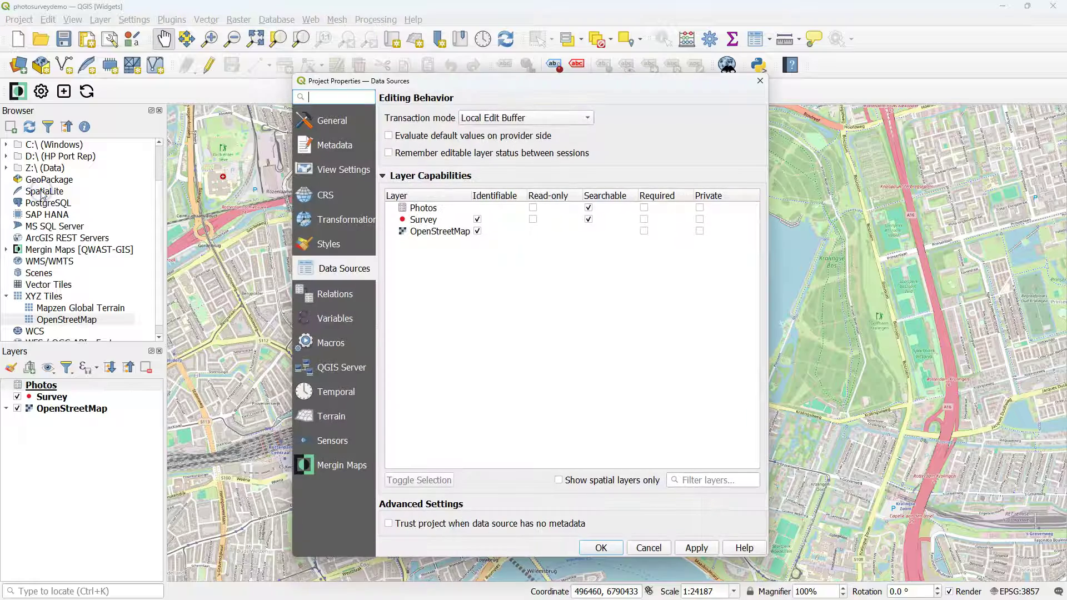
left_click(320, 464)
left_click(531, 261)
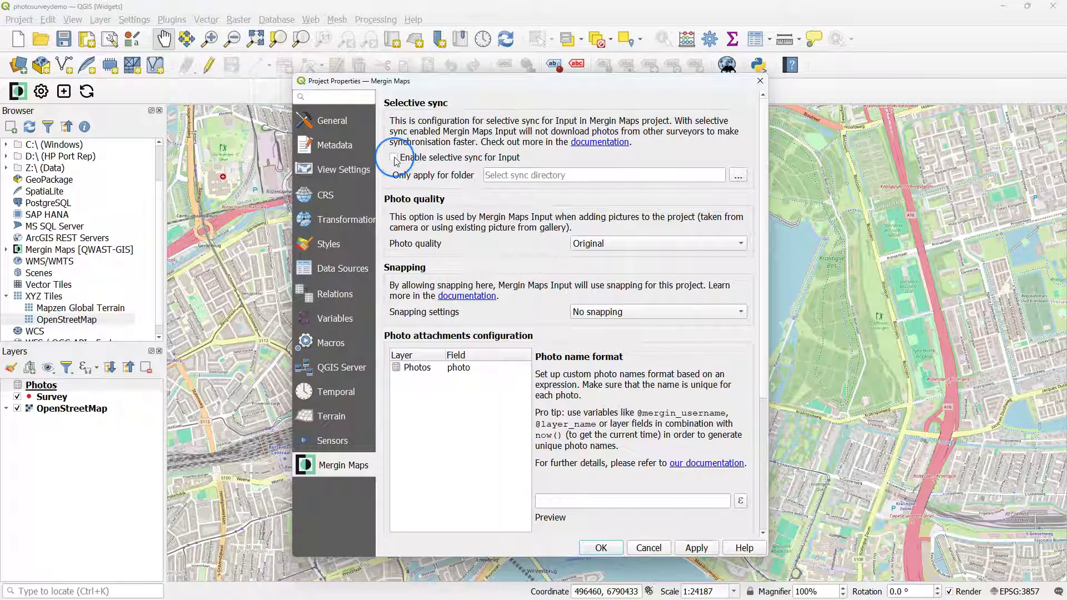
left_click(395, 159)
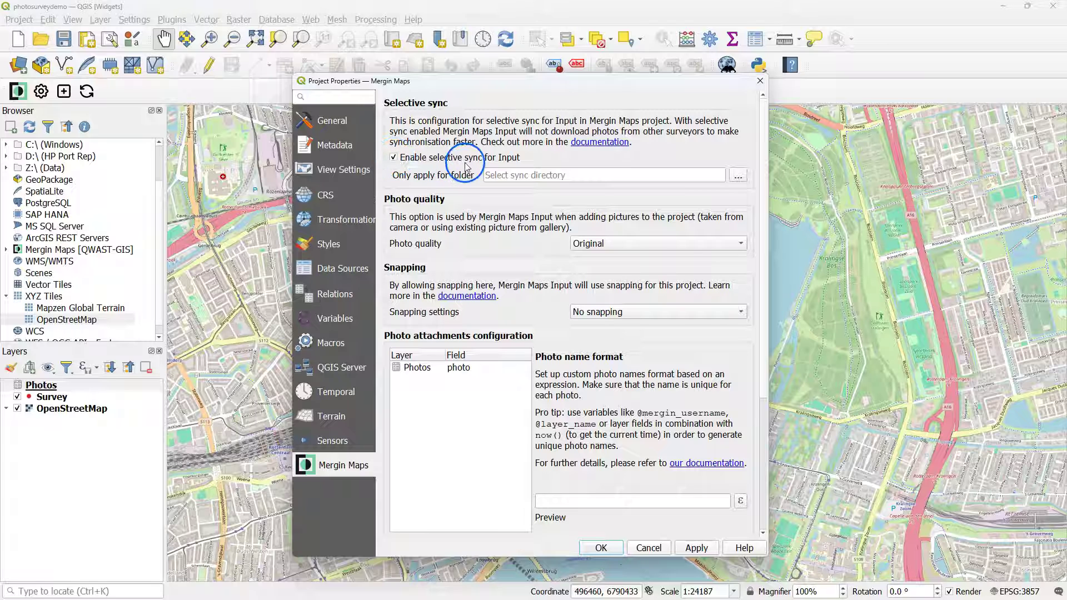
Set photo quality to Medium and start editing the photo name format expression.
left_click(604, 250)
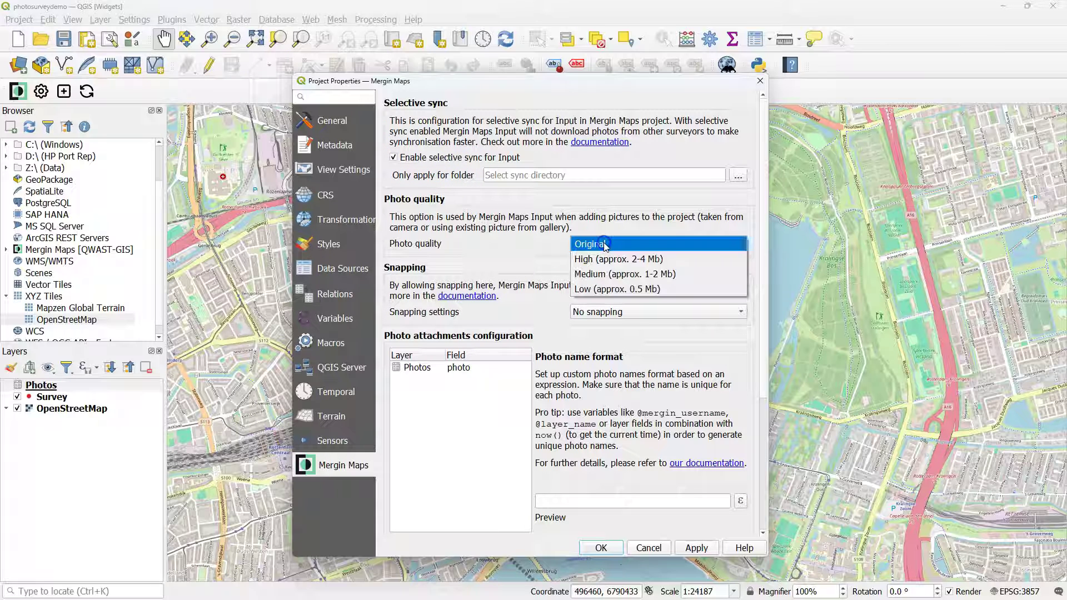
left_click(615, 275)
left_click(740, 500)
left_click(394, 235)
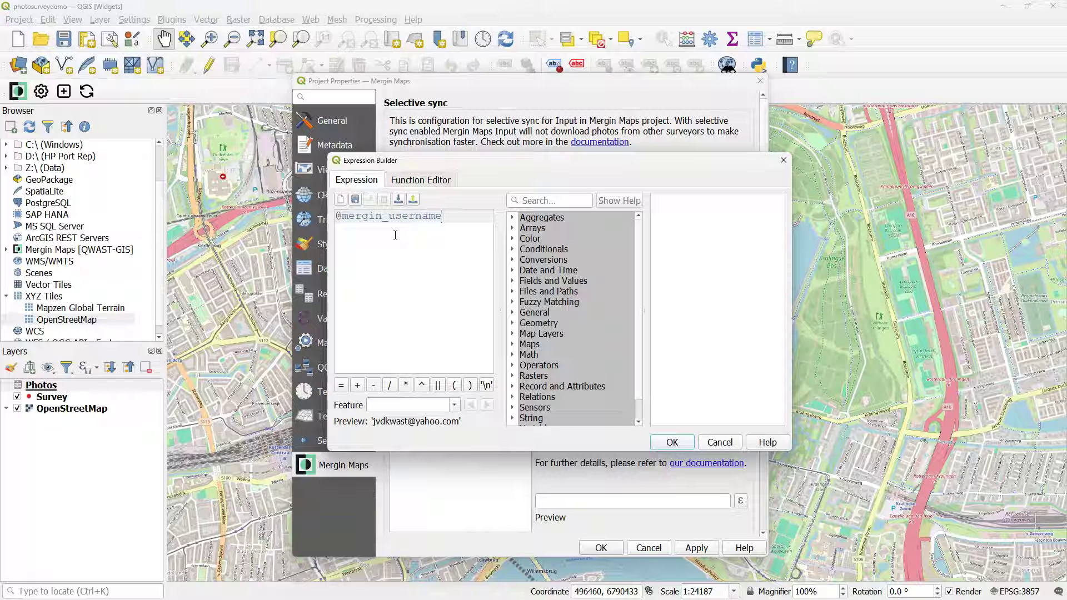
left_click(438, 385)
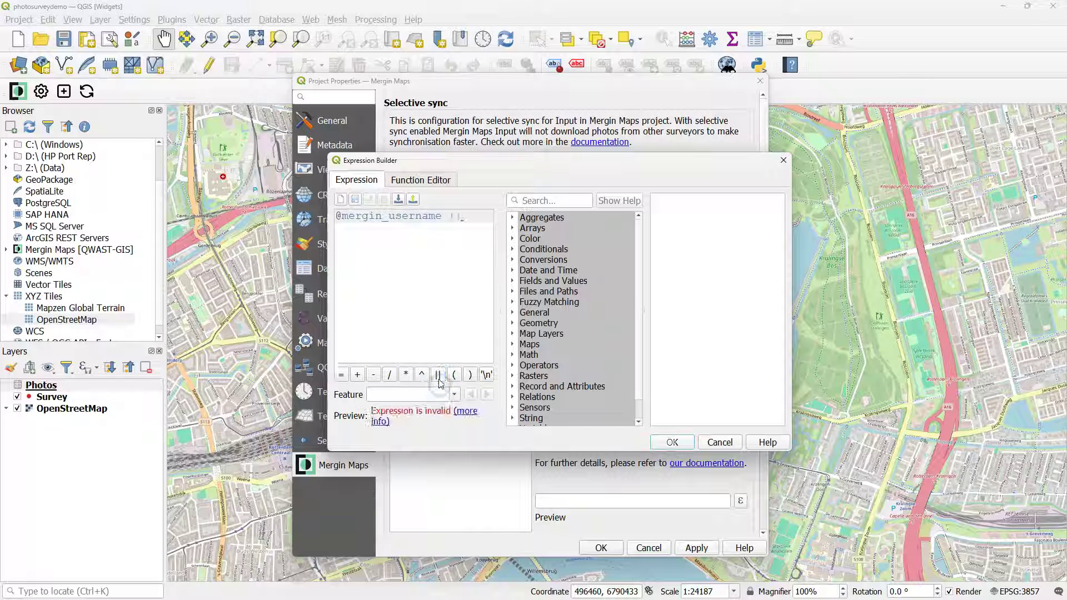
left_click(442, 272)
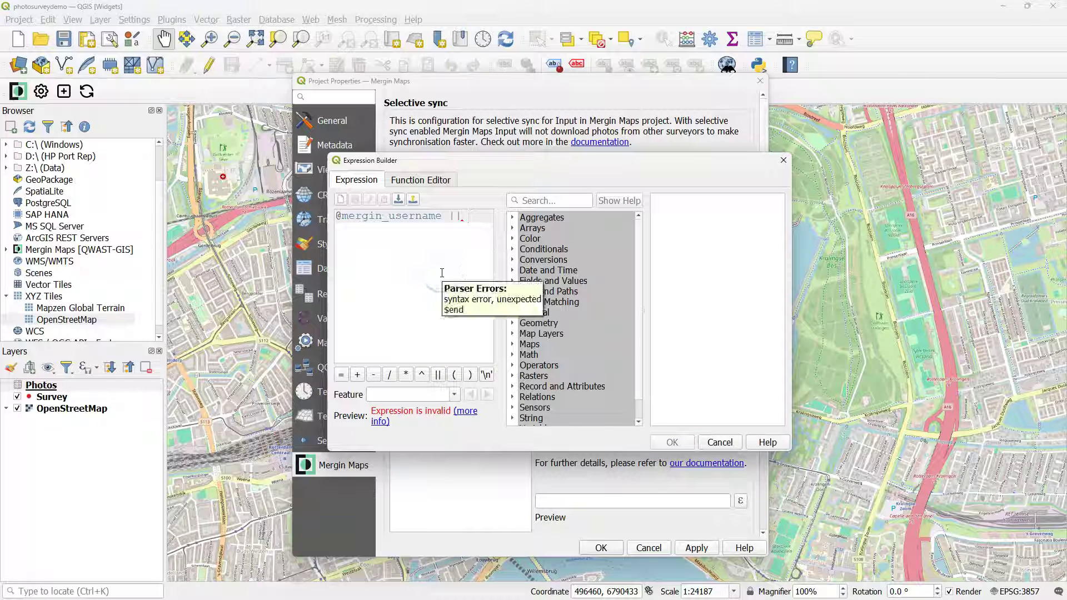
left_click(439, 237)
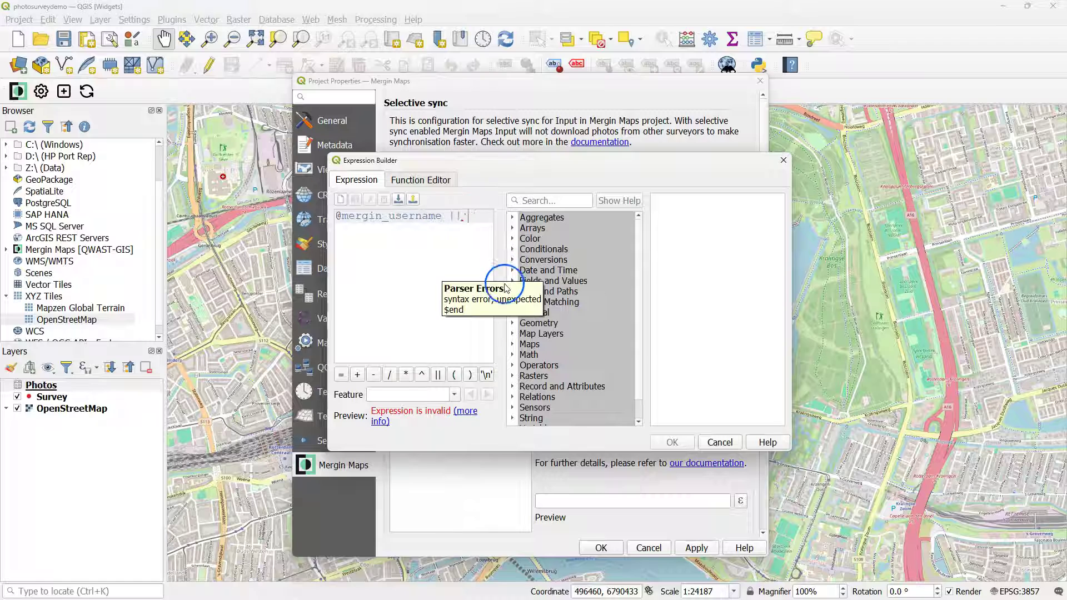
type("'")
left_click(435, 257)
type("_")
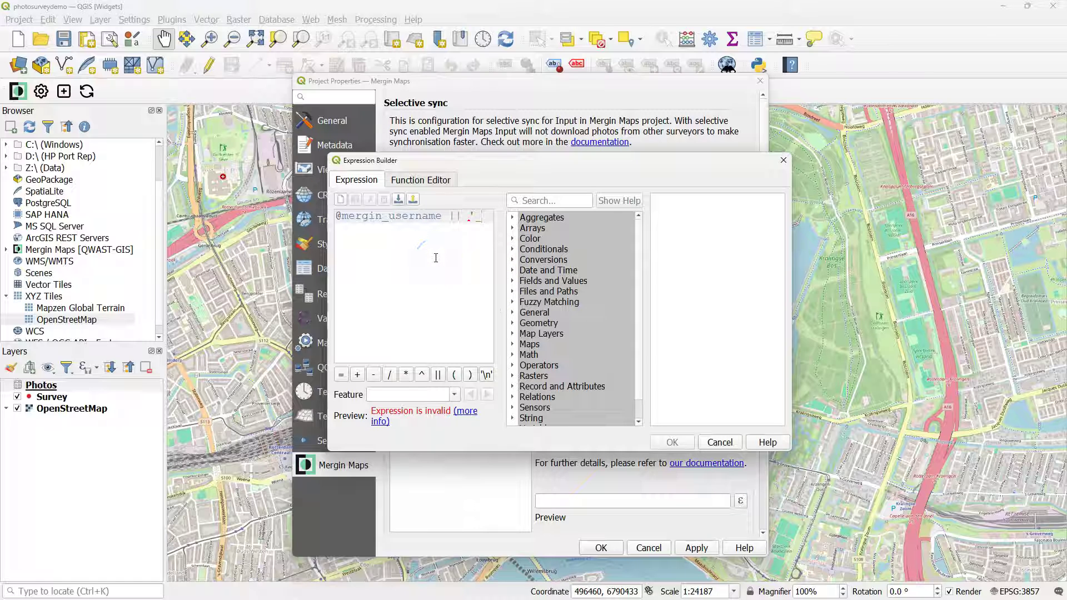
type("'")
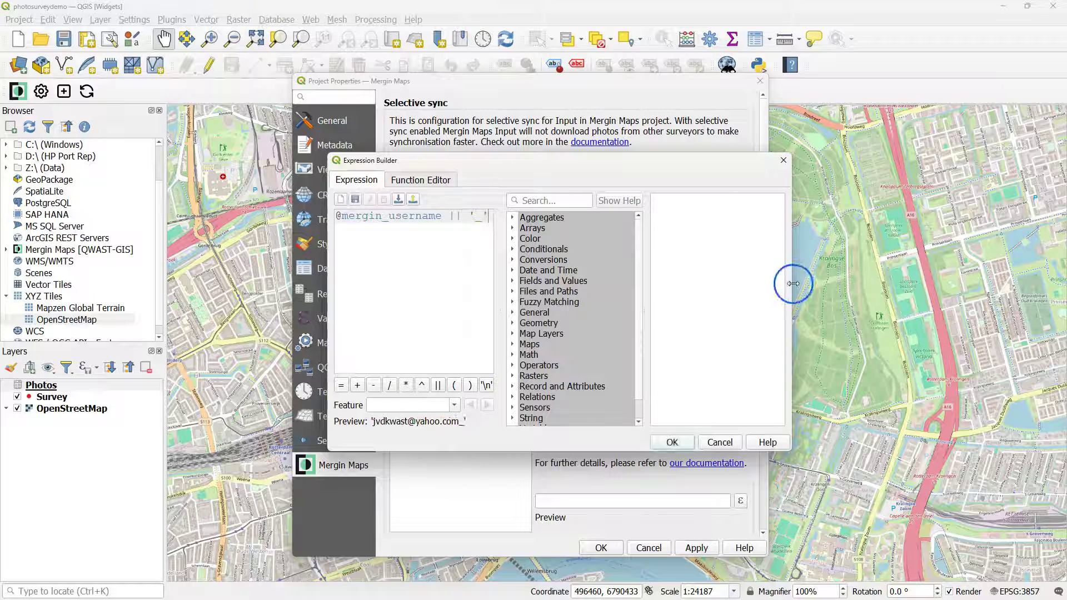
left_click(500, 217)
left_click(441, 387)
type("now()")
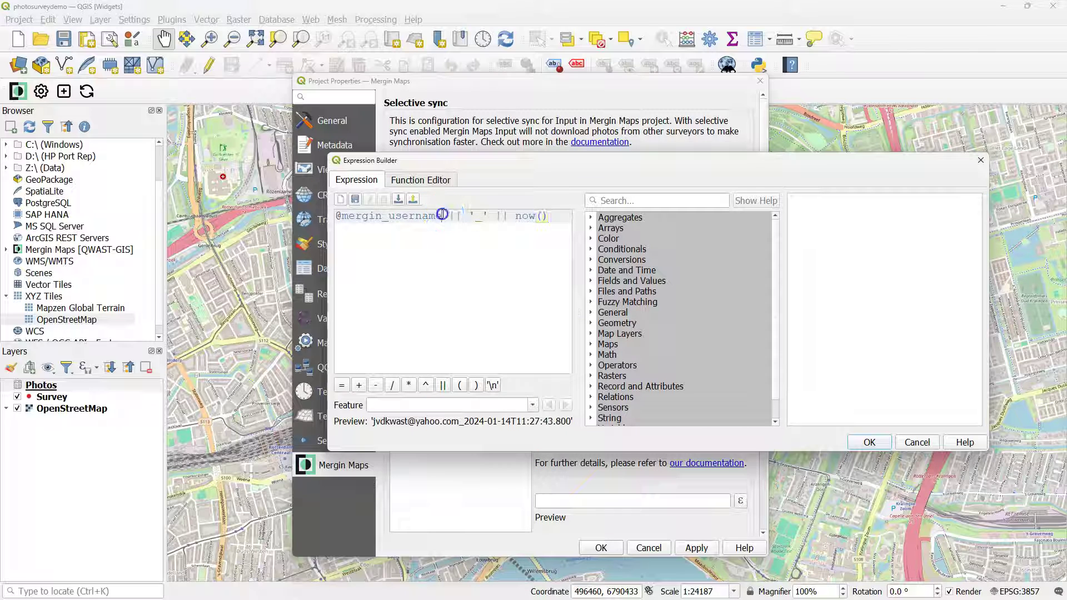
left_click_drag(441, 215, 290, 217)
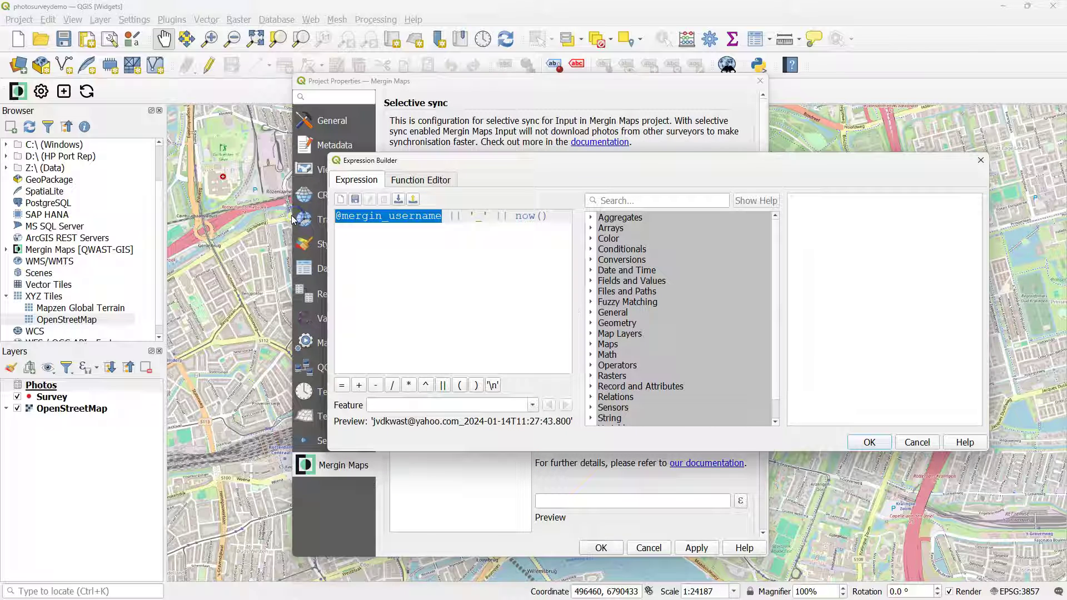
type("'S")
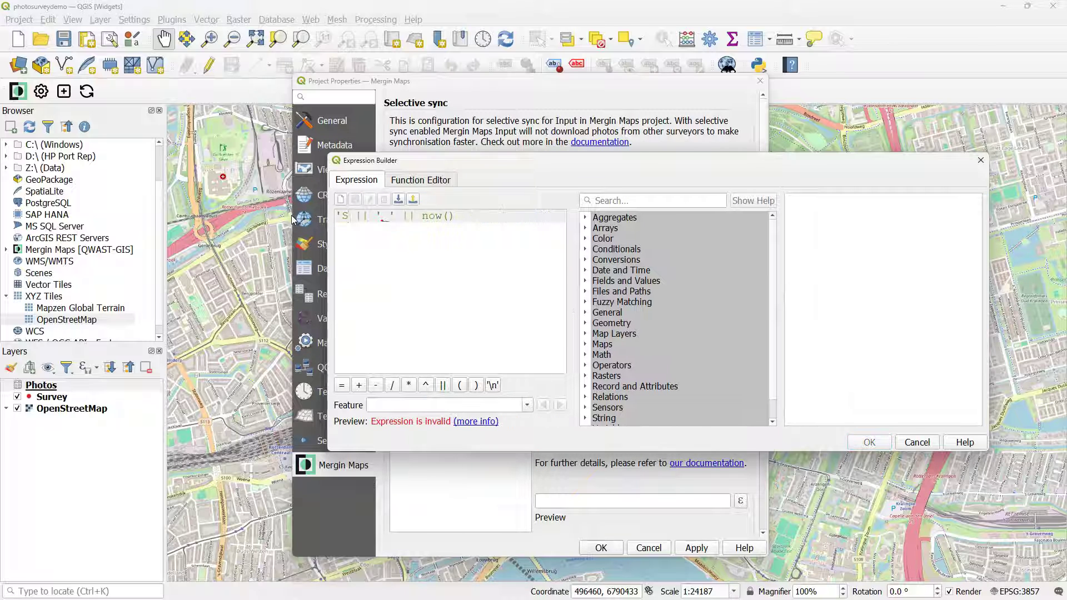
type("urvey")
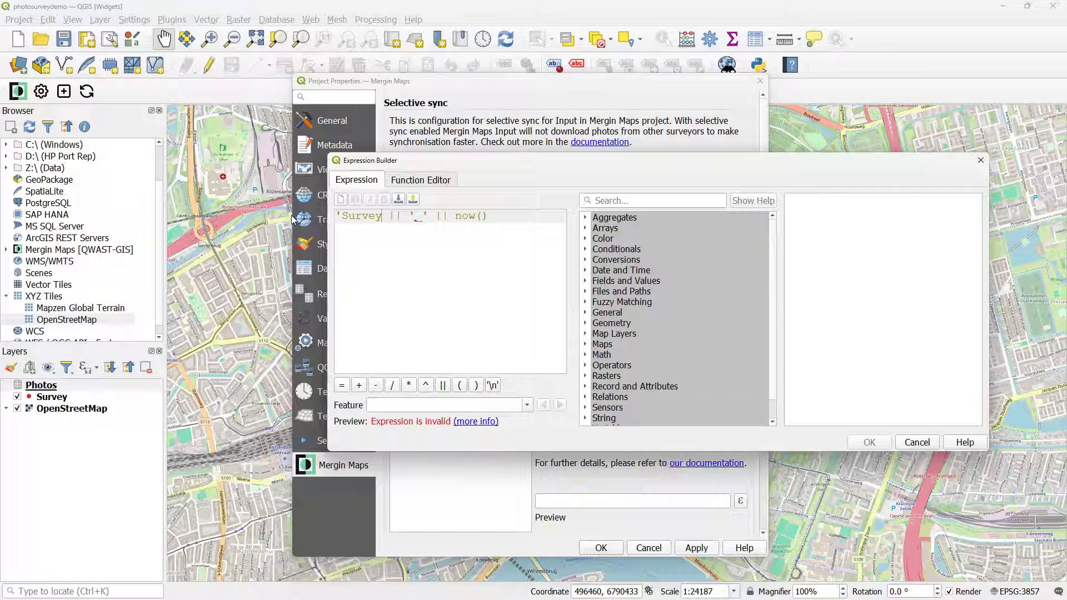
type("'")
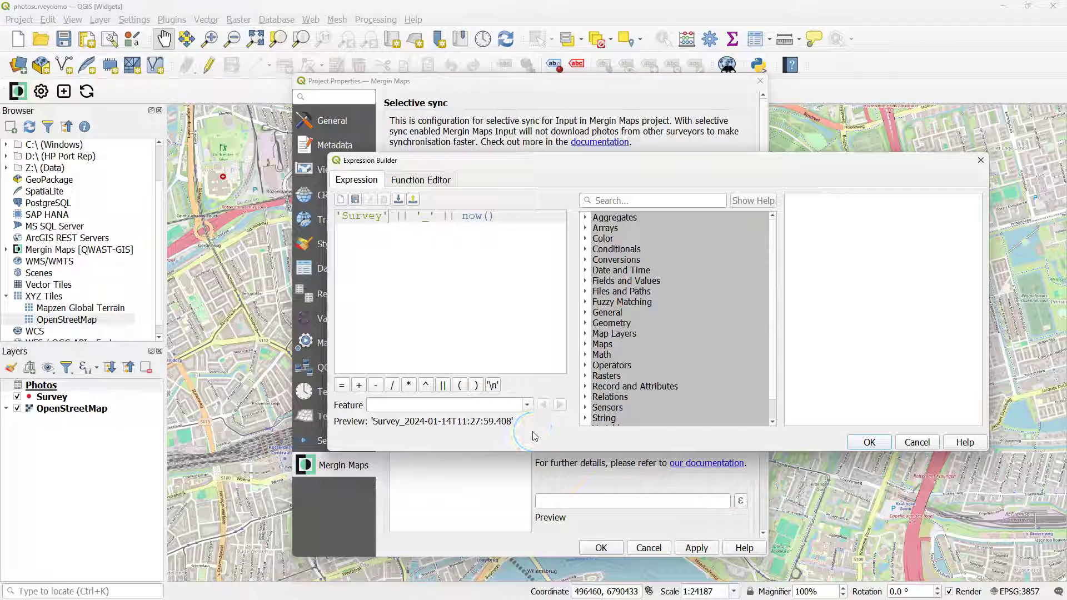
Accept the photo name expression, apply the Mergin Maps settings, and save the project.
left_click(878, 442)
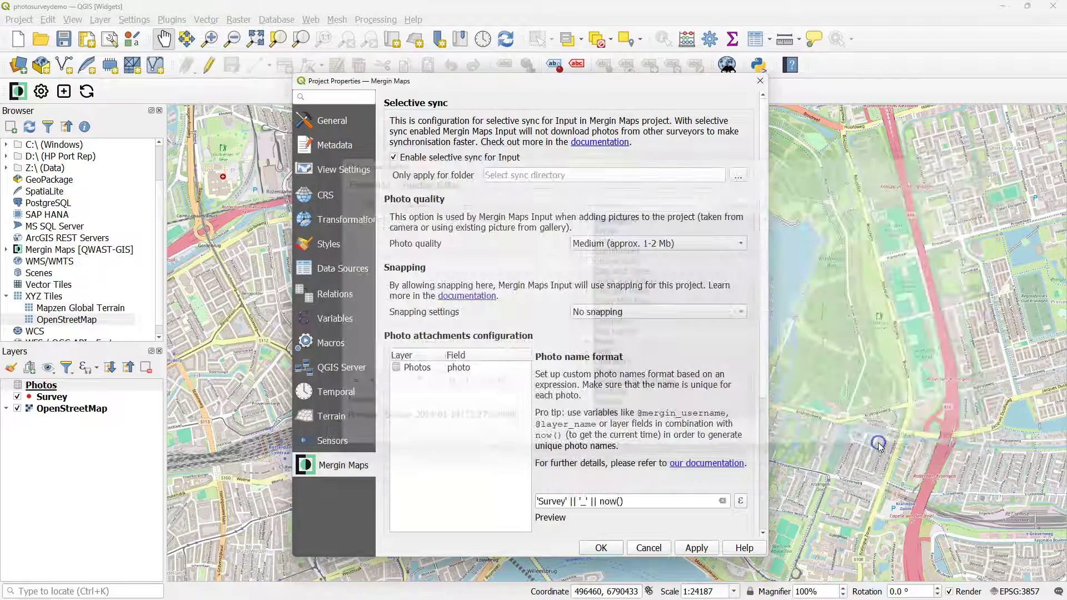
left_click(696, 547)
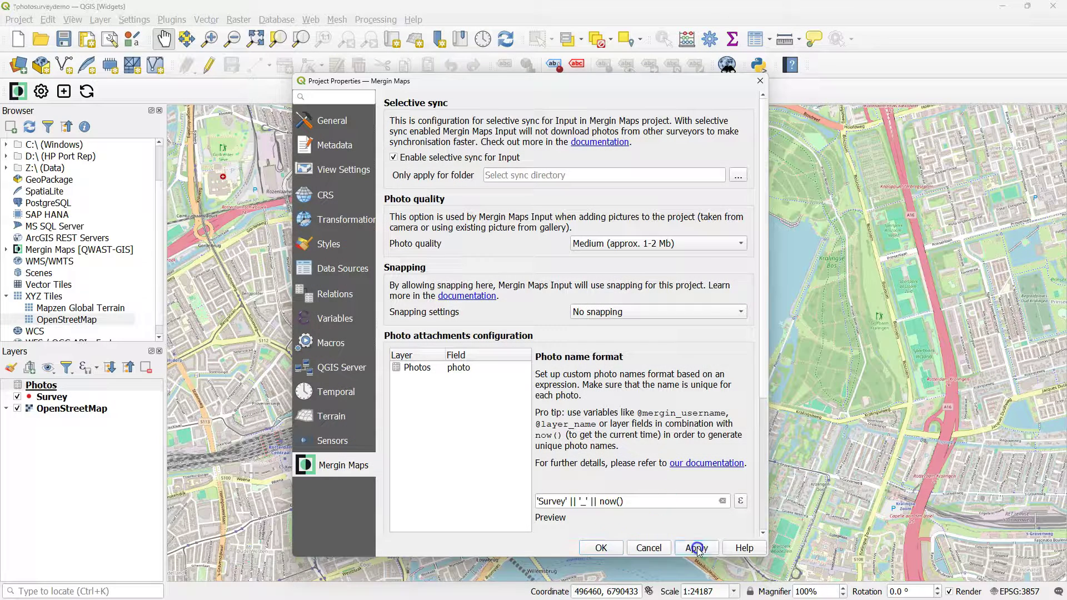
left_click(605, 550)
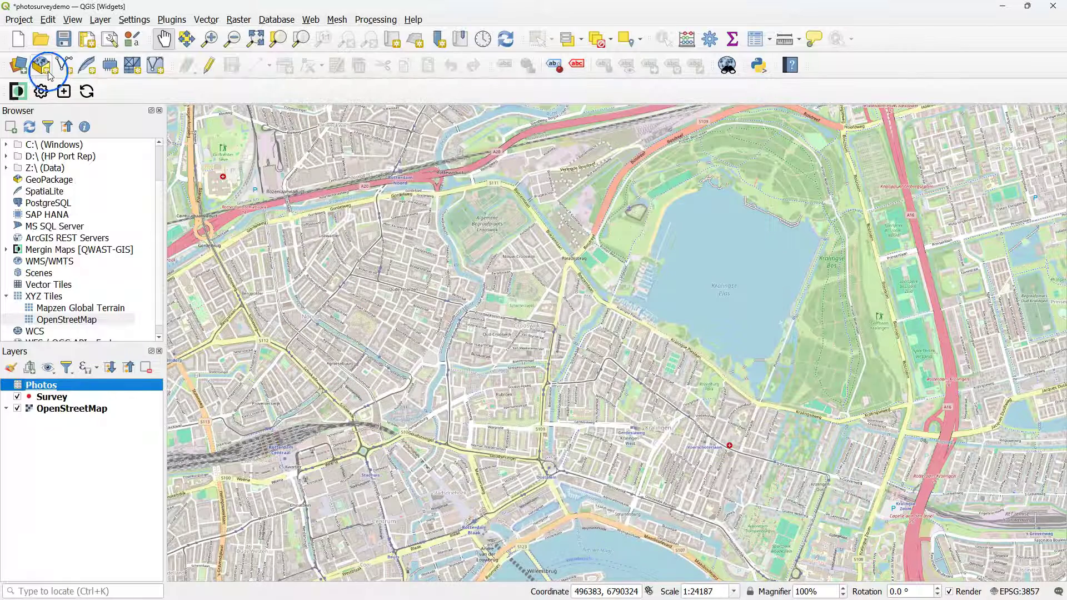
left_click(66, 41)
Sync the local changes of photosurveydemo to the Mergin Maps server.
left_click(86, 91)
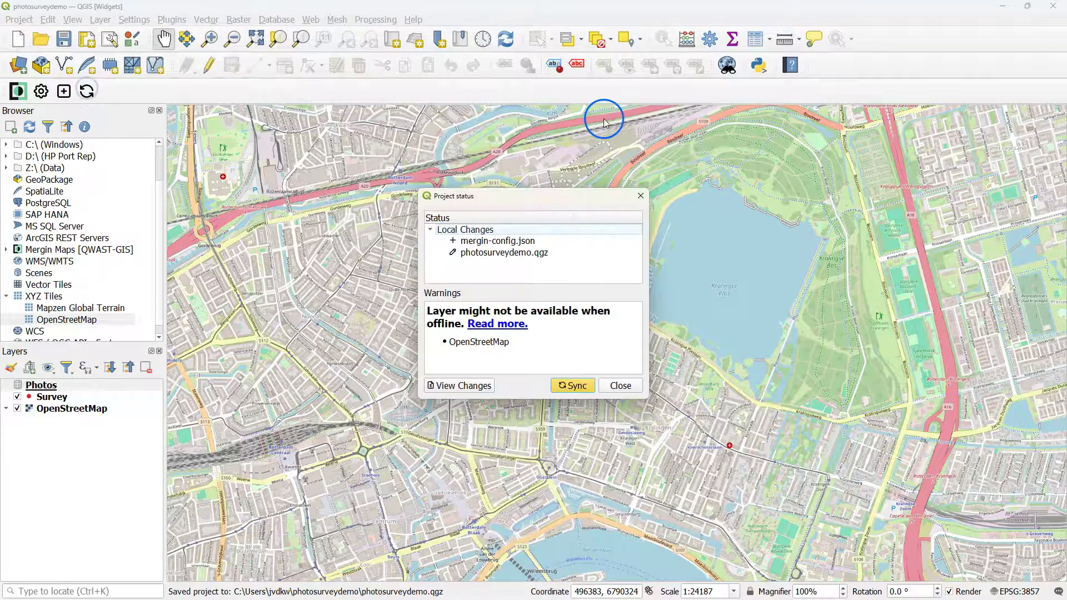
left_click(576, 387)
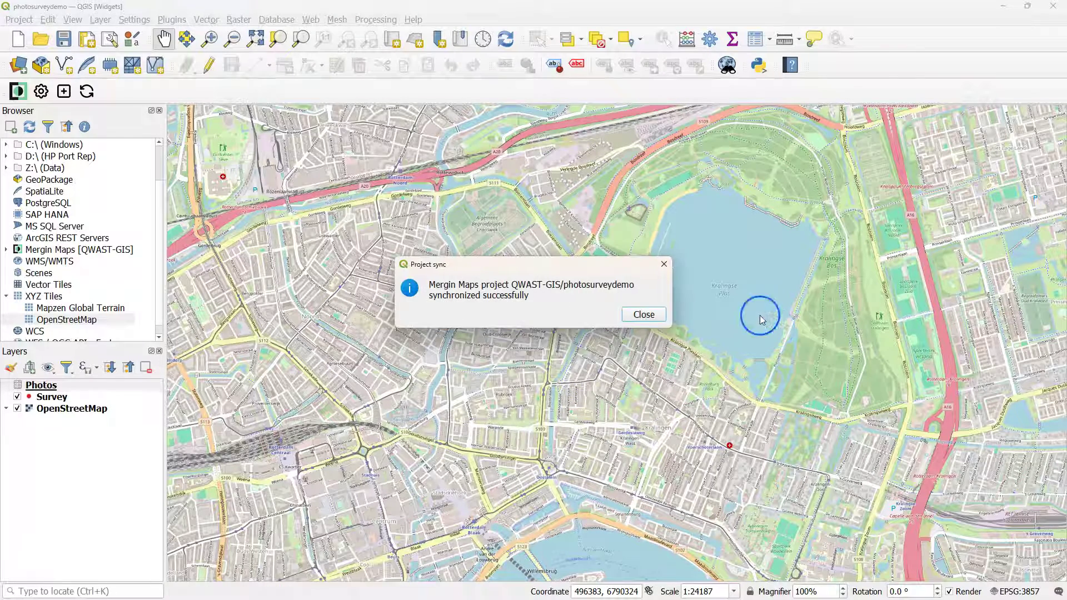
left_click(644, 315)
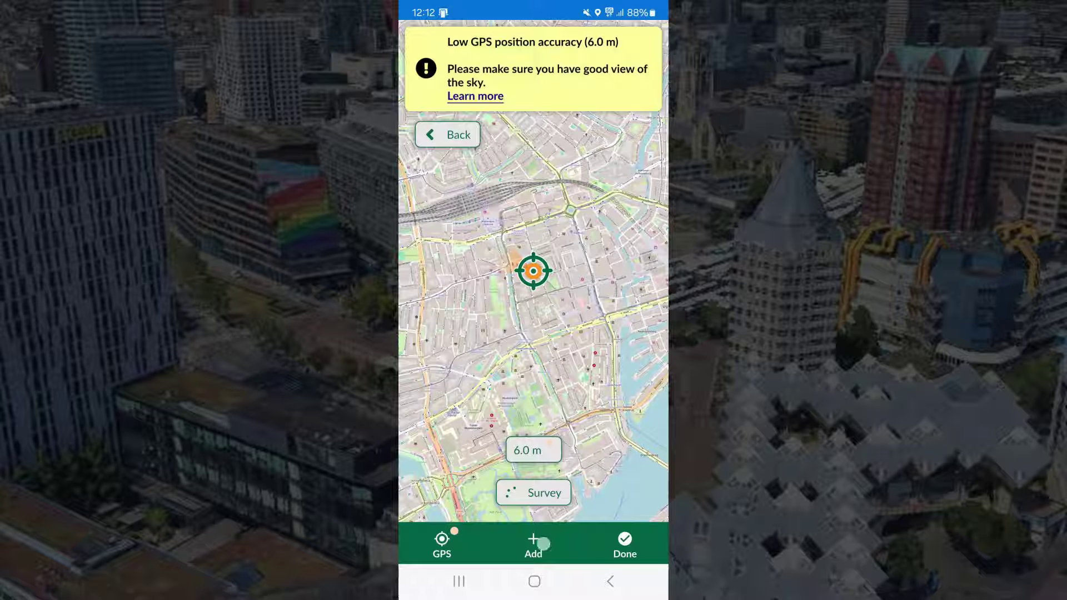
Add a survey point noted 'Schouwburgplein', attach a camera photo, and save the point.
left_click(543, 544)
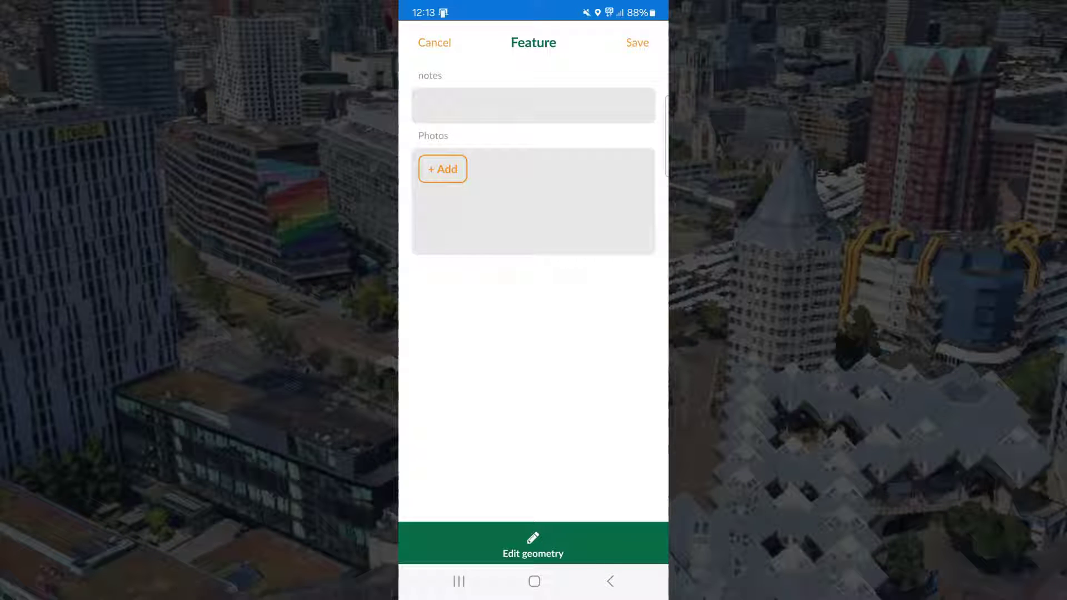
type("Schouwbur")
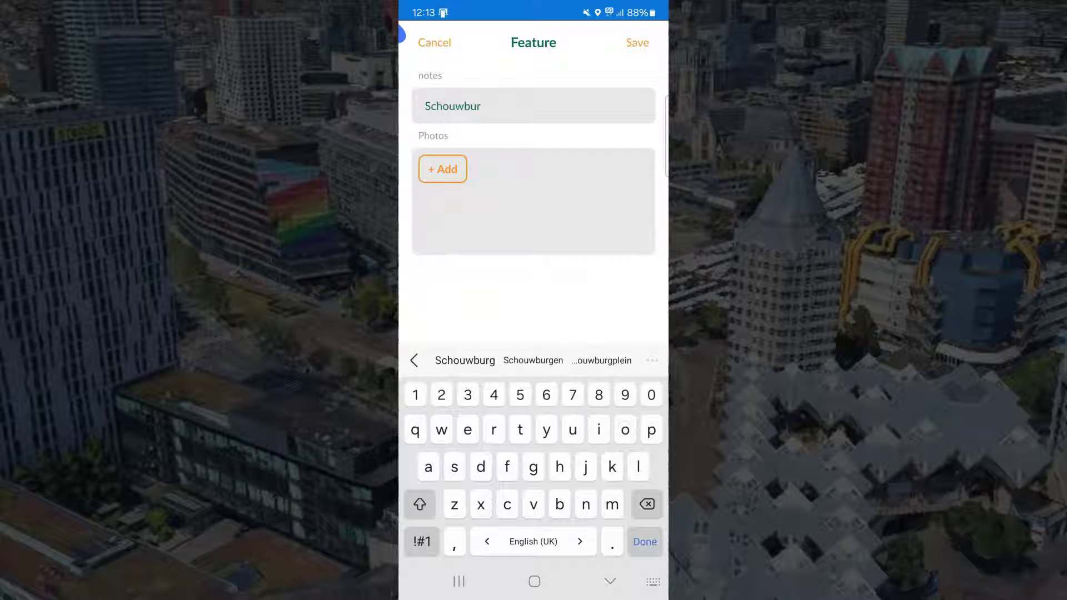
type("gplein")
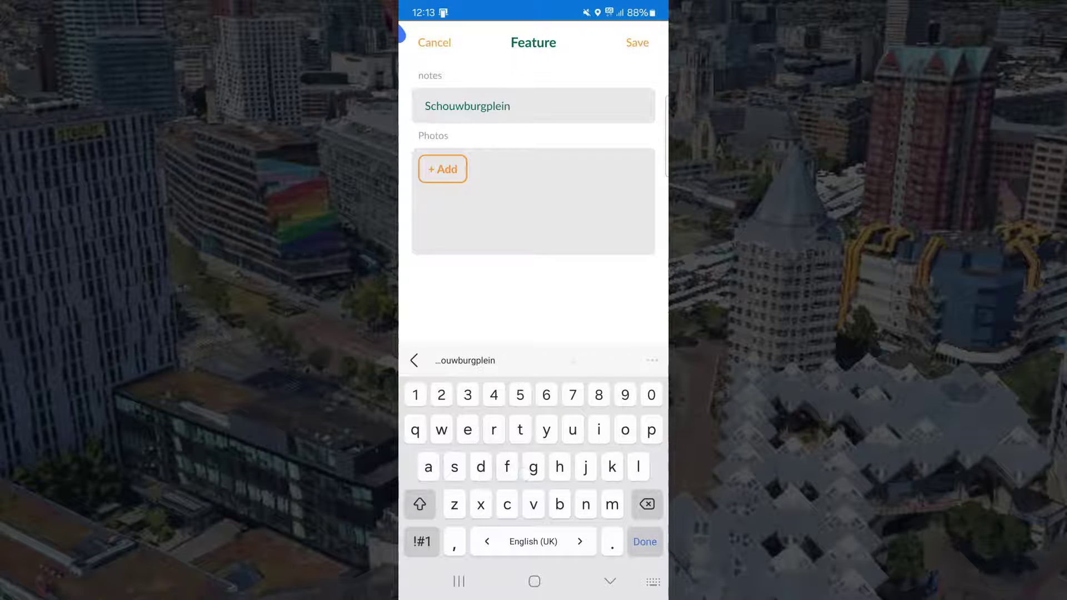
left_click(442, 169)
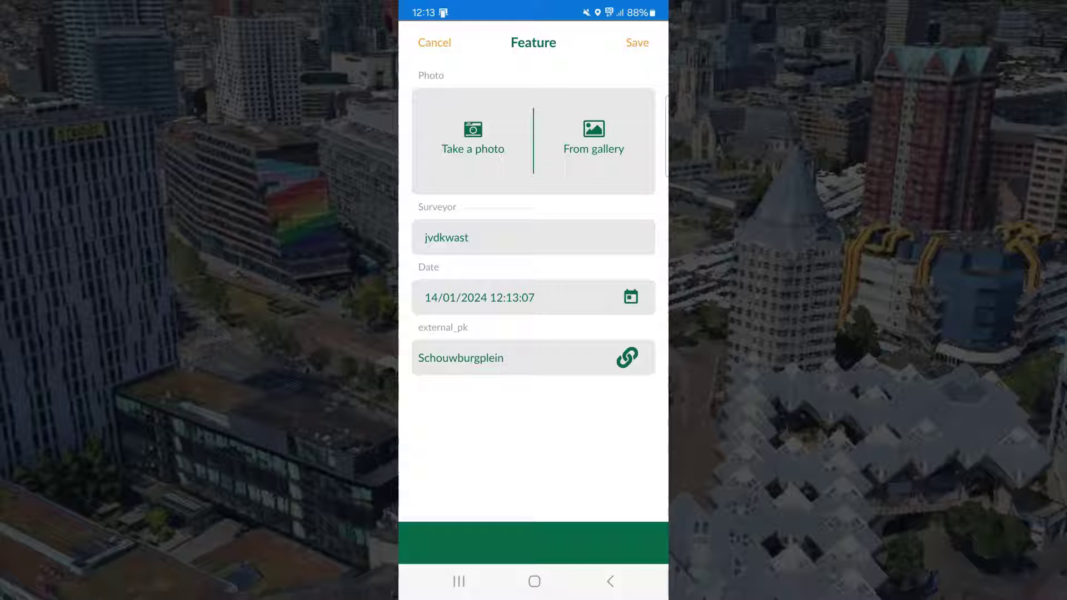
left_click(473, 140)
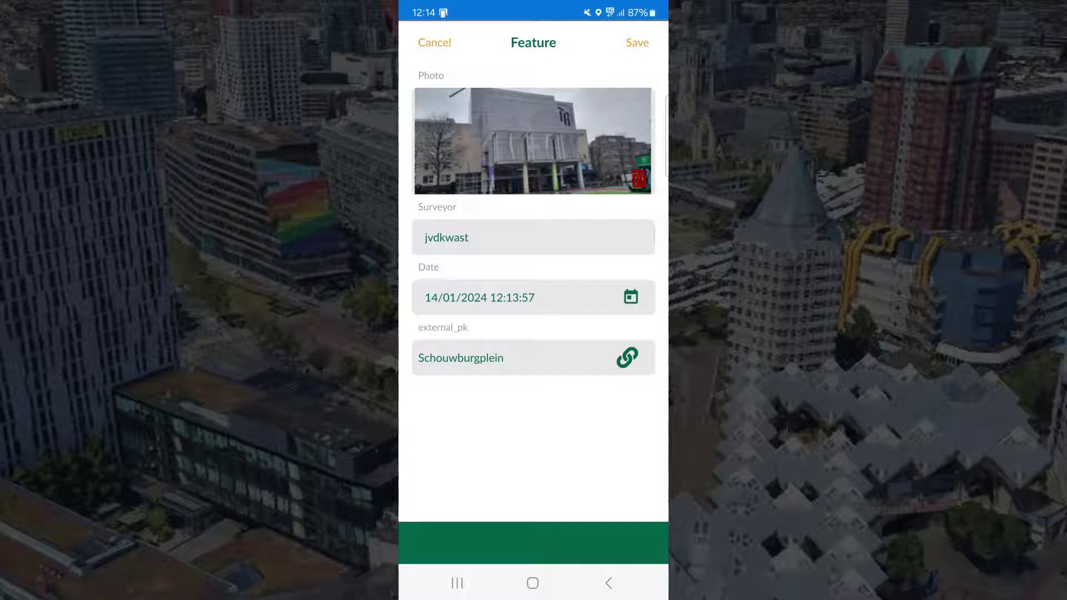
left_click(637, 42)
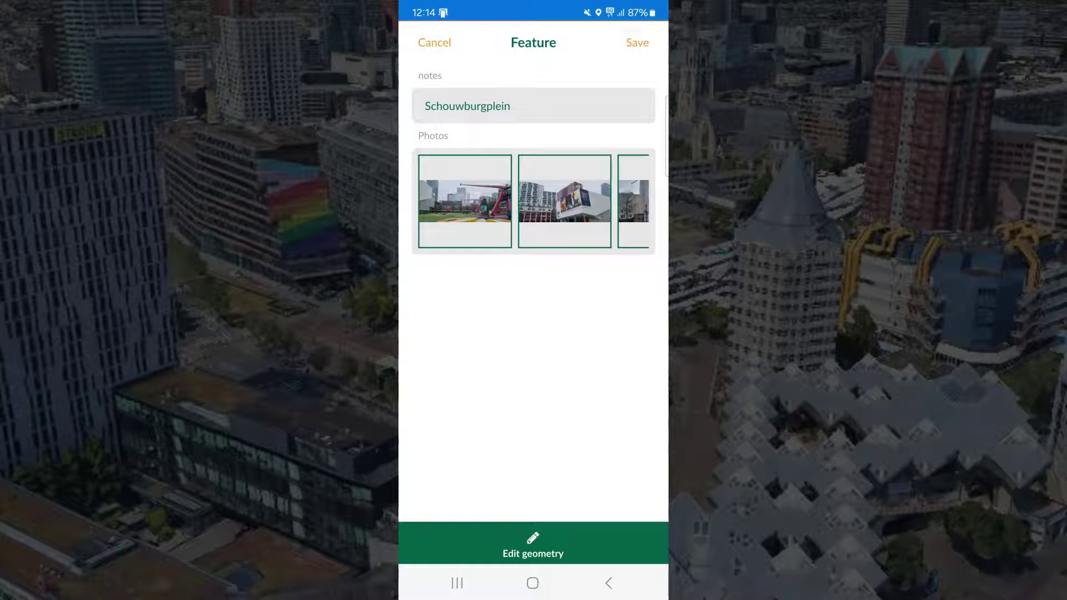
left_click(637, 43)
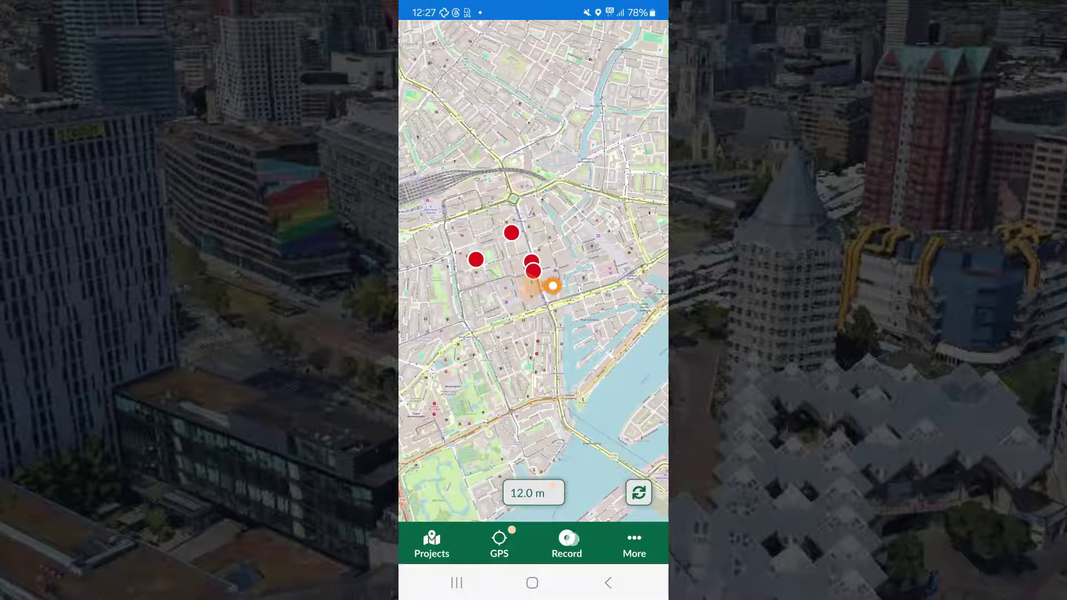
Add a new survey point at the current location with notes 'Schielandshuis'.
left_click(567, 541)
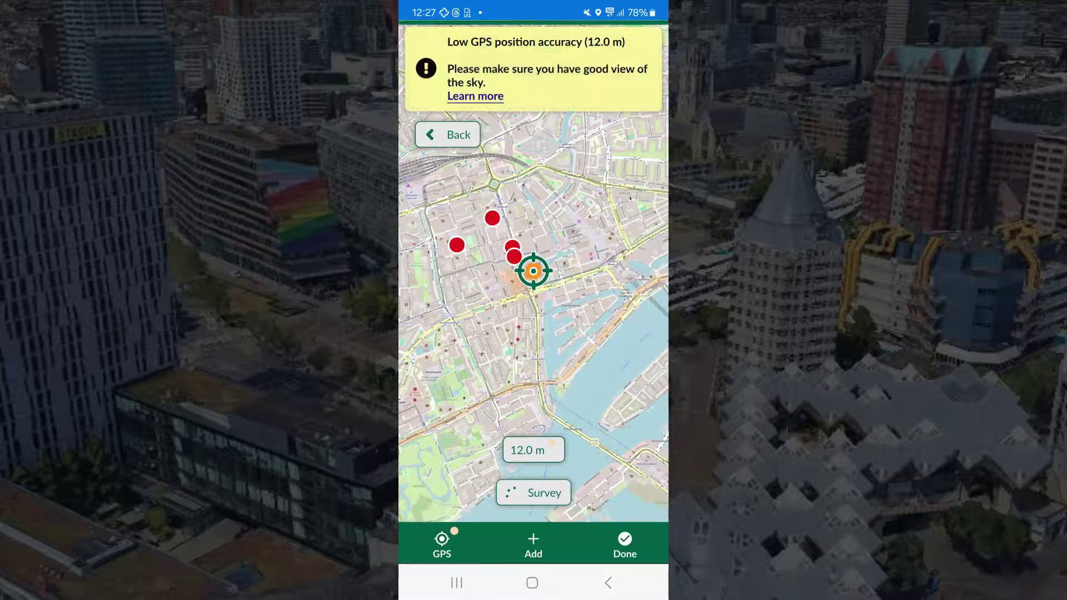
left_click(532, 544)
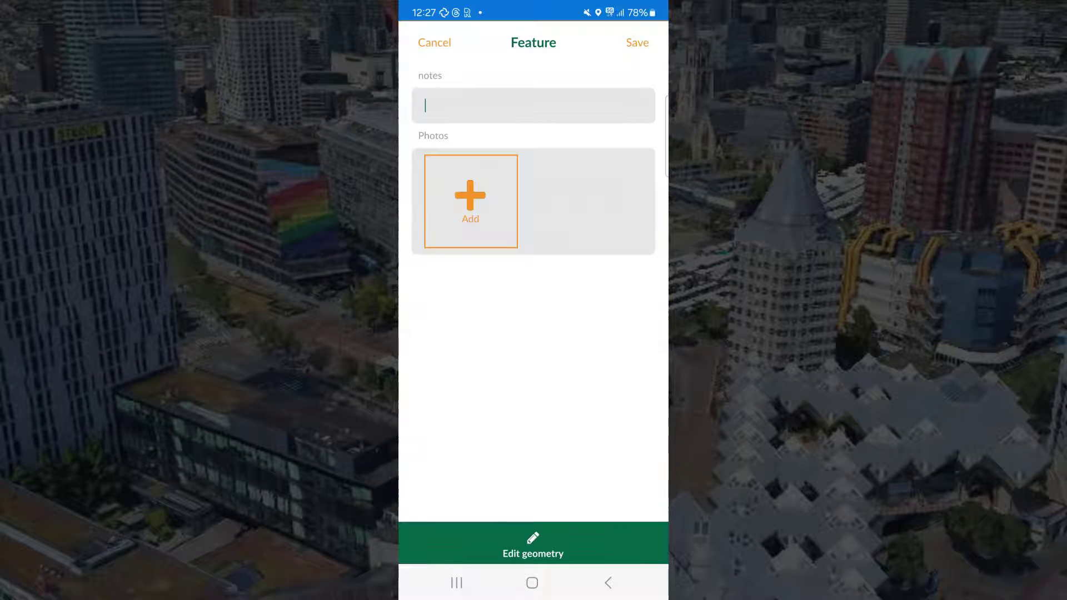
left_click(425, 106)
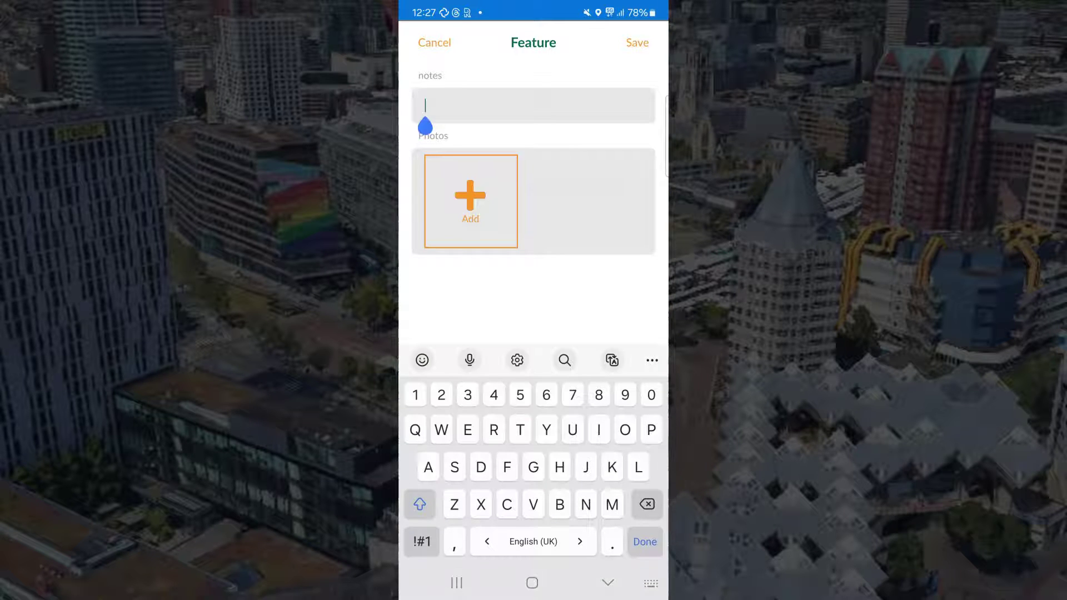
type("Schielandshuis")
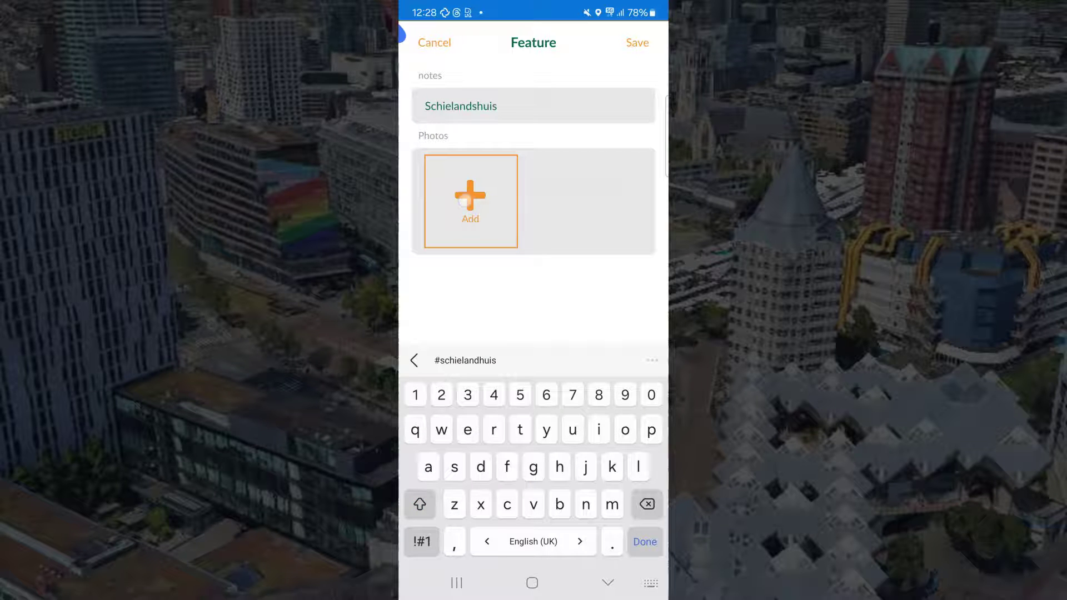
Take and attach several camera photos to the Schielandshuis point.
left_click(463, 201)
left_click(457, 149)
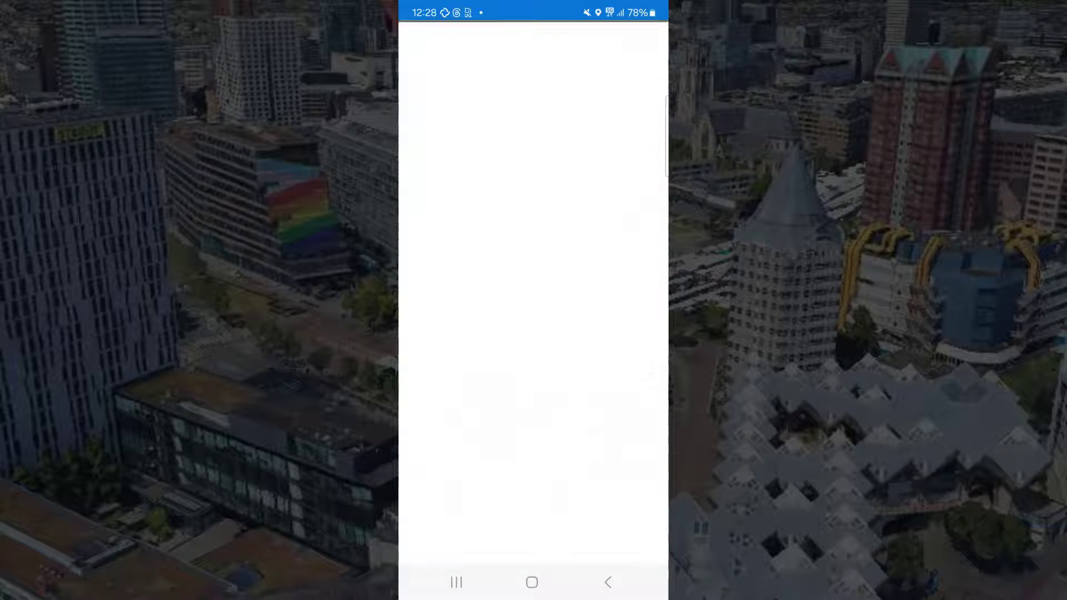
left_click(564, 201)
left_click(474, 147)
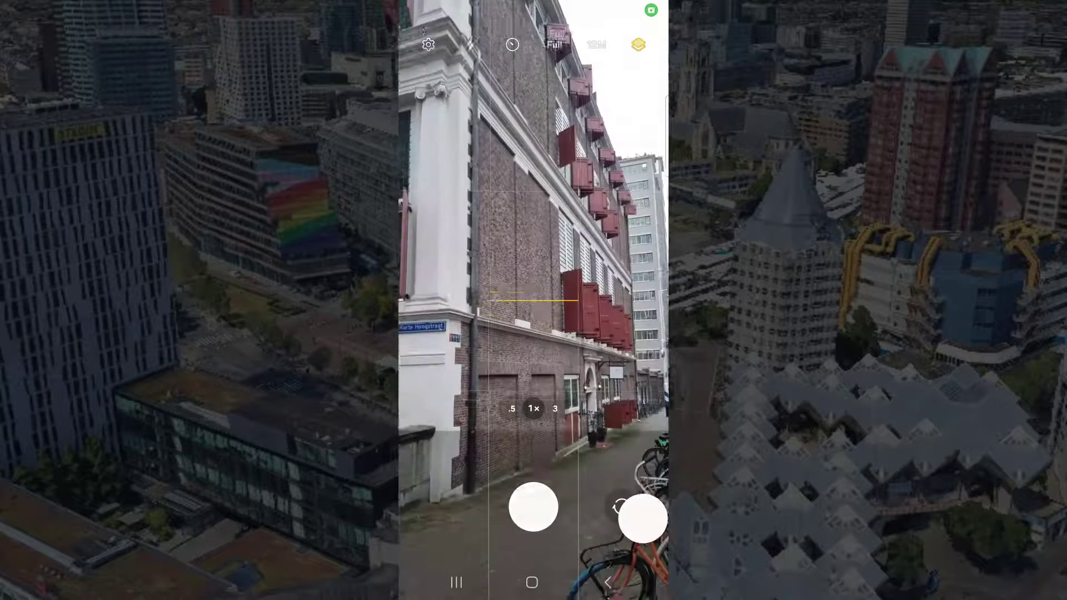
left_click(533, 506)
left_click(590, 543)
left_click(636, 43)
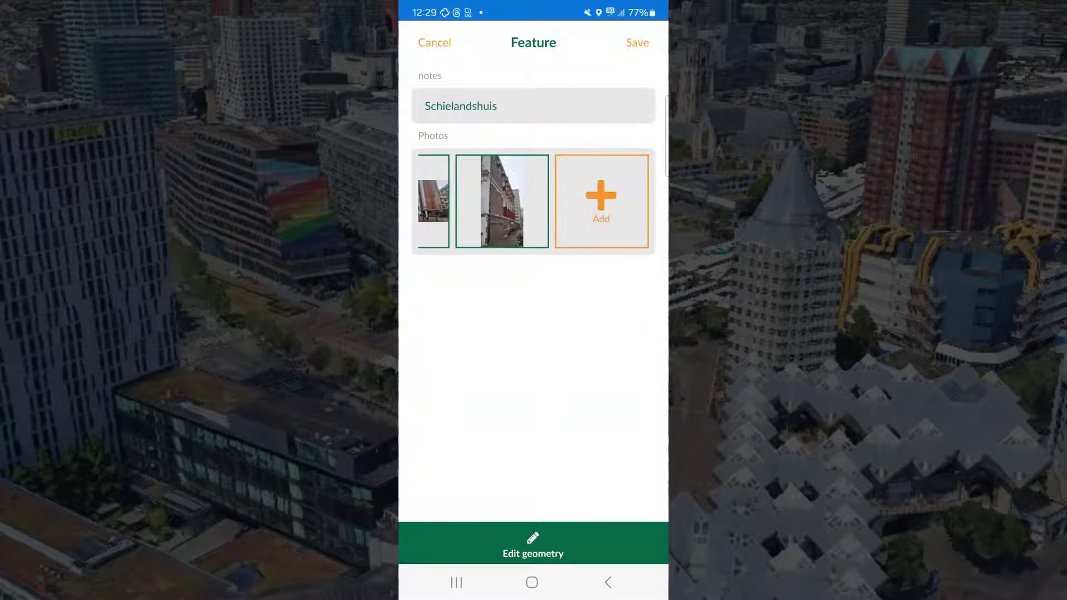
left_click(601, 201)
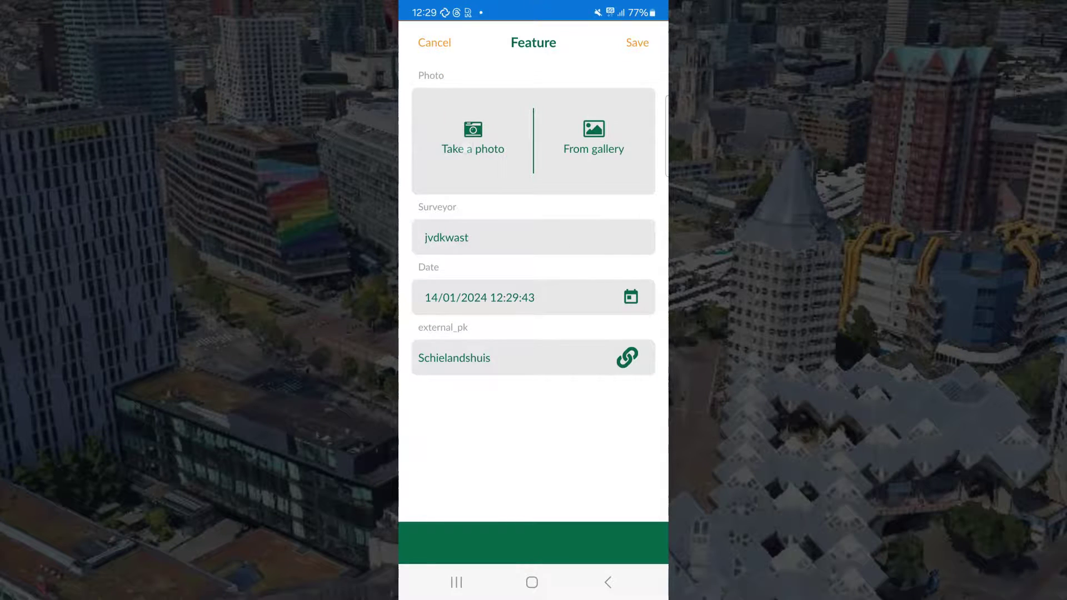
left_click(473, 139)
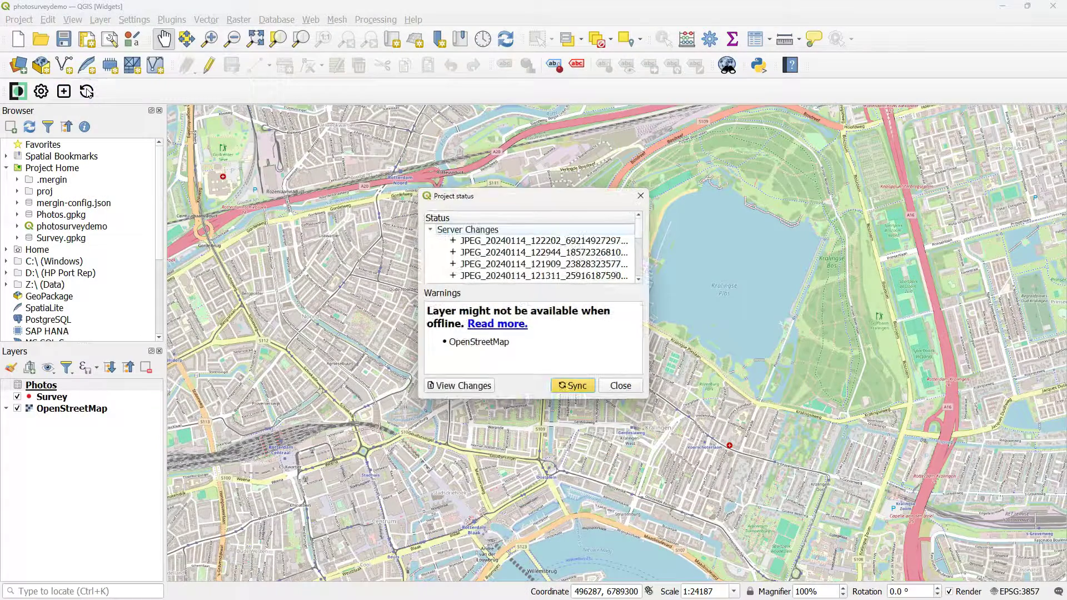
Sync the new survey points and photos into QGIS and zoom to the city-centre points.
left_click(576, 386)
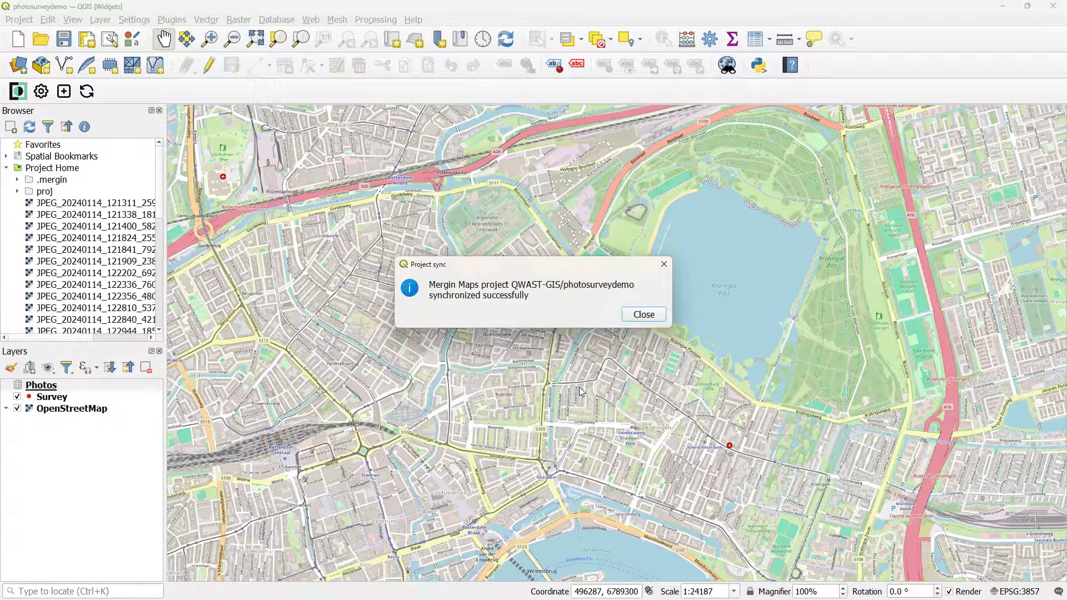
left_click(647, 315)
left_click_drag(385, 486, 582, 328)
scroll(582, 328, "up", 1)
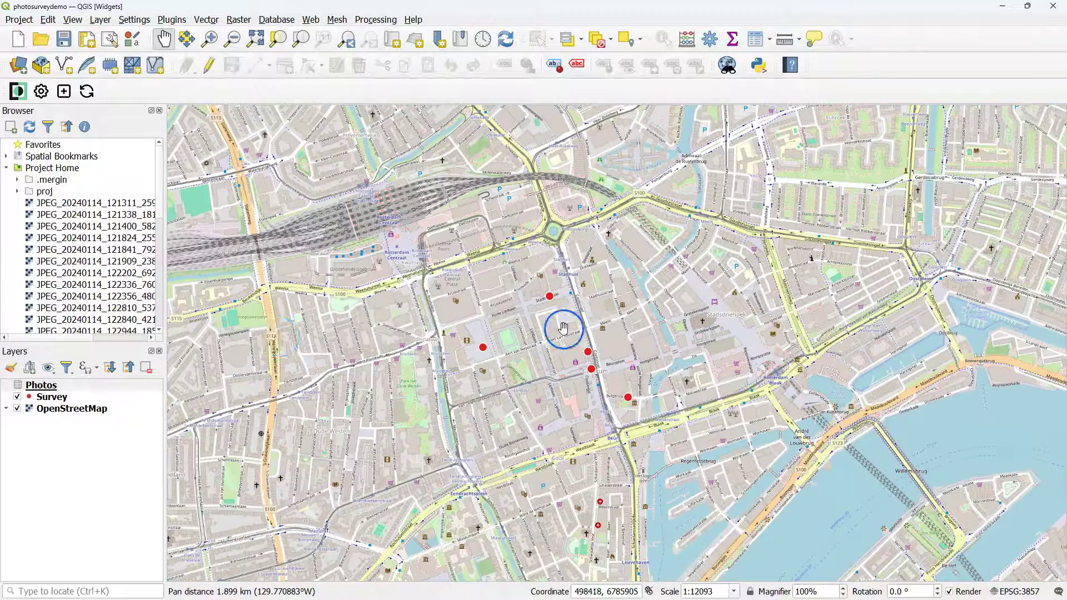
right_click(49, 398)
Open the Survey attribute table in form view and check Schouwburgplein's linked photos.
left_click(102, 250)
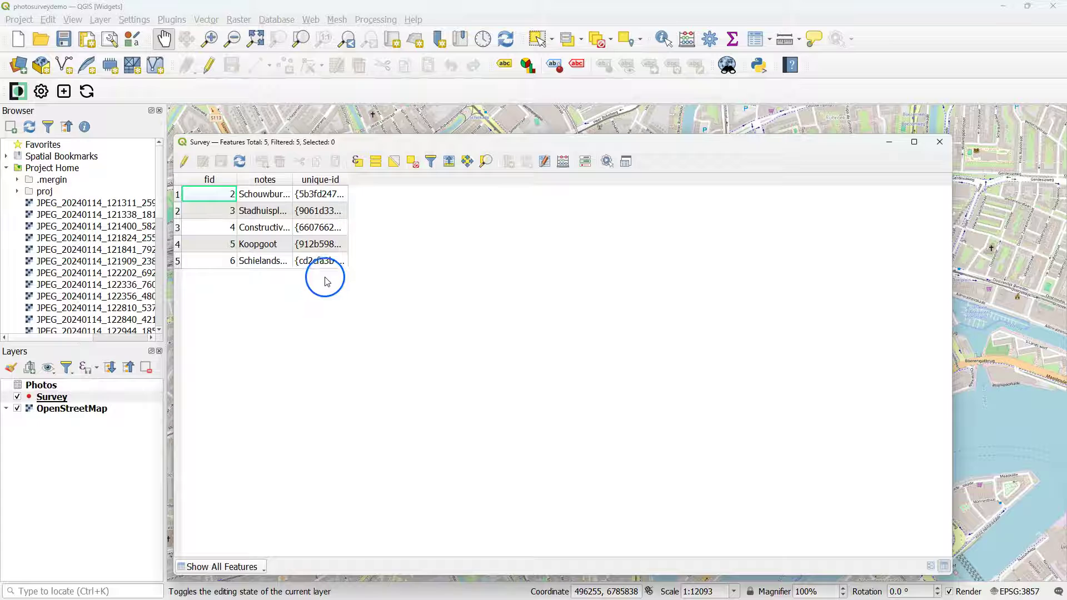
left_click(927, 568)
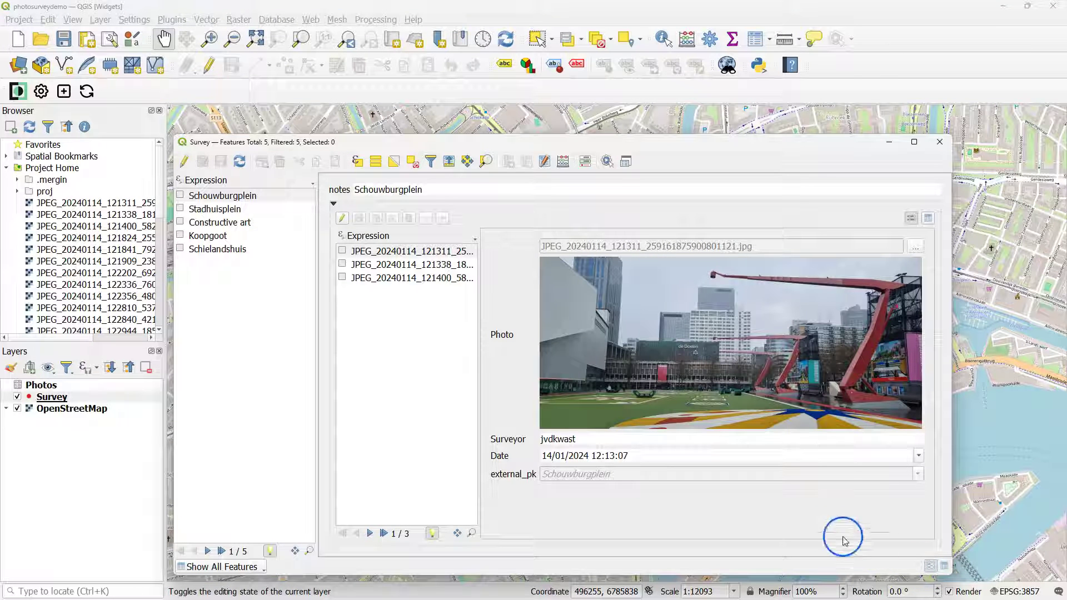
left_click(230, 197)
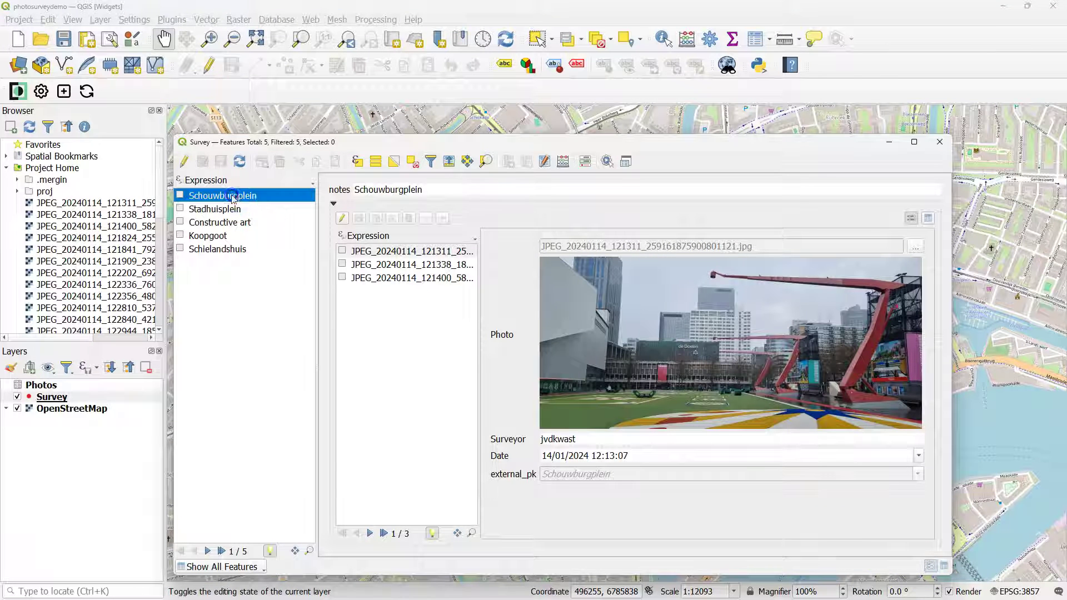
left_click(382, 265)
left_click(378, 279)
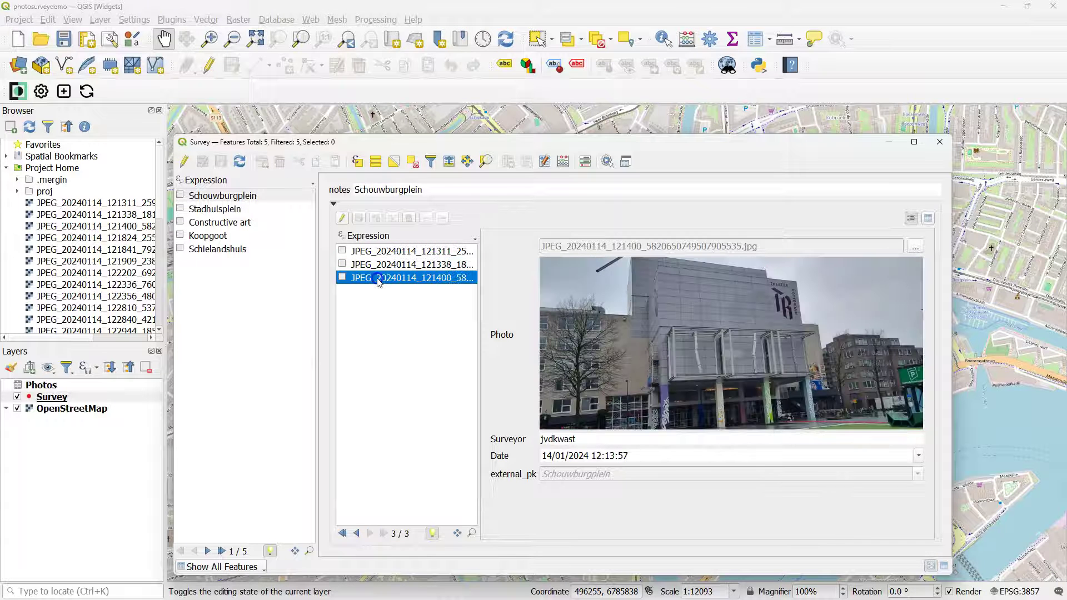
Check Stadhuisplein's three photos, then browse Constructive art, Koopgoot and Schielandshuis's third photo.
left_click(225, 210)
left_click(409, 251)
left_click(410, 265)
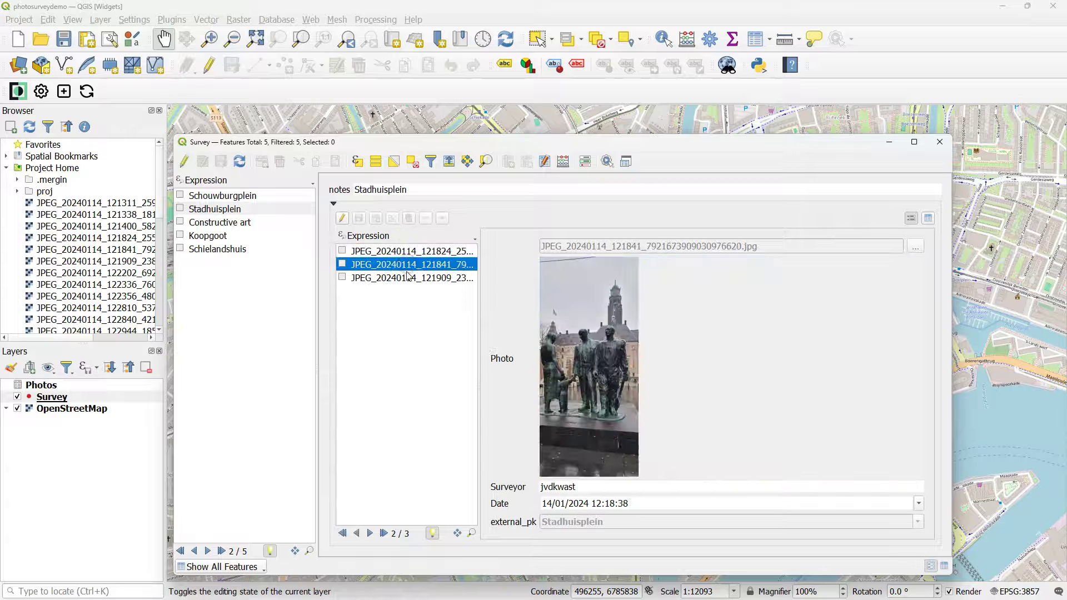
left_click(408, 276)
left_click(216, 222)
left_click(209, 235)
left_click(223, 248)
left_click(383, 279)
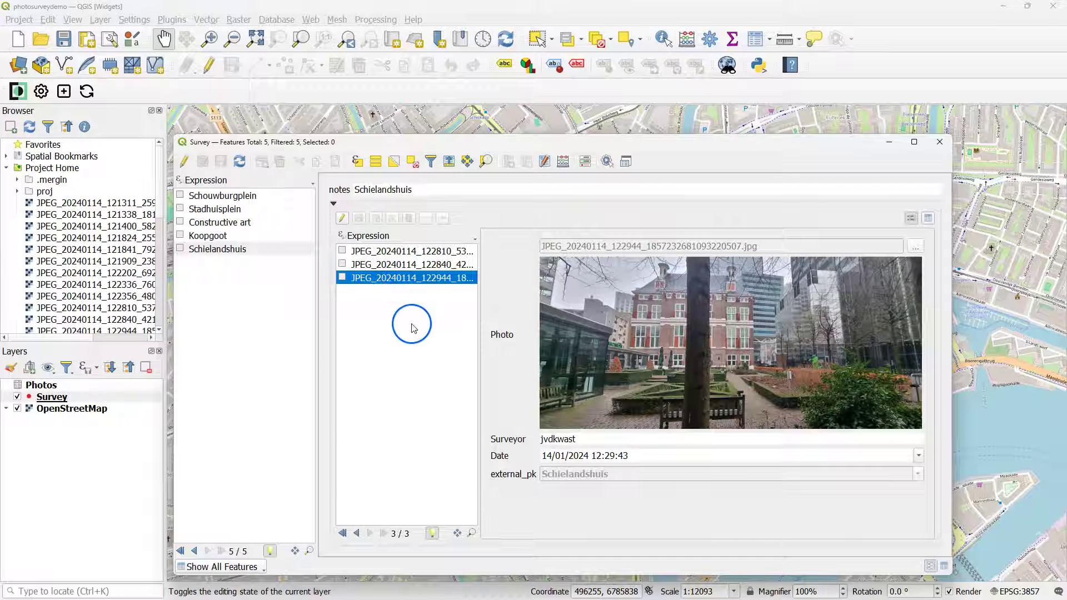